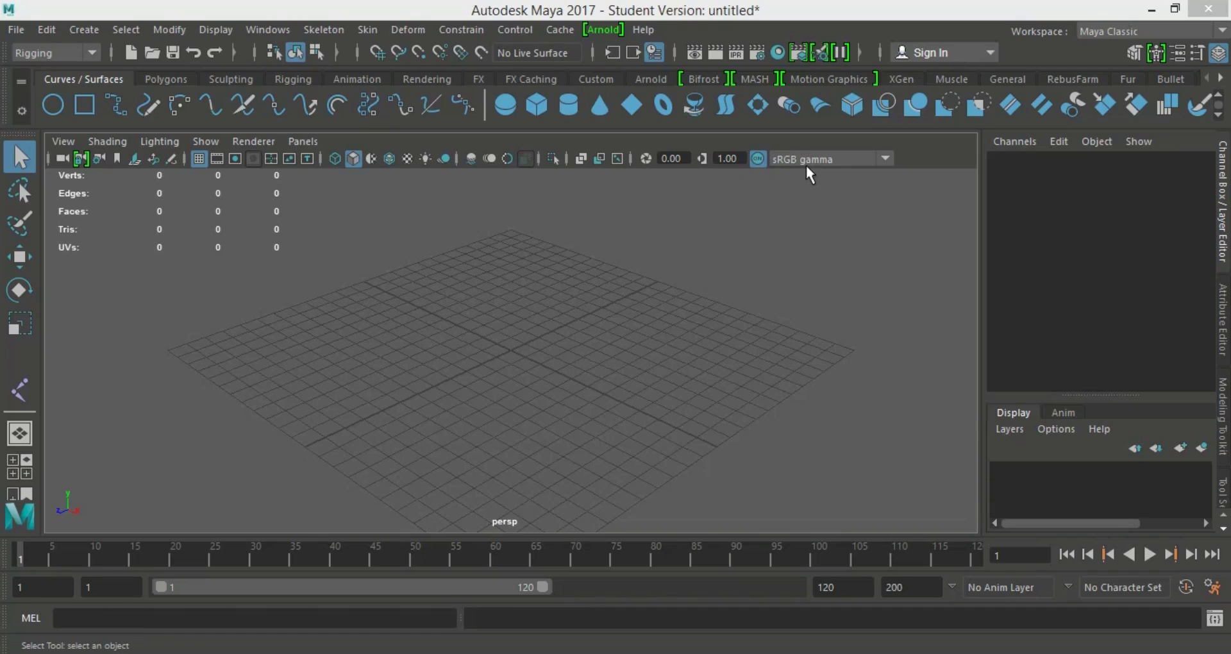
- Create a polygon sphere and scale it uniformly to 2 on X, Y and Z
{"action": "left_click", "coordinate": [156, 80]}
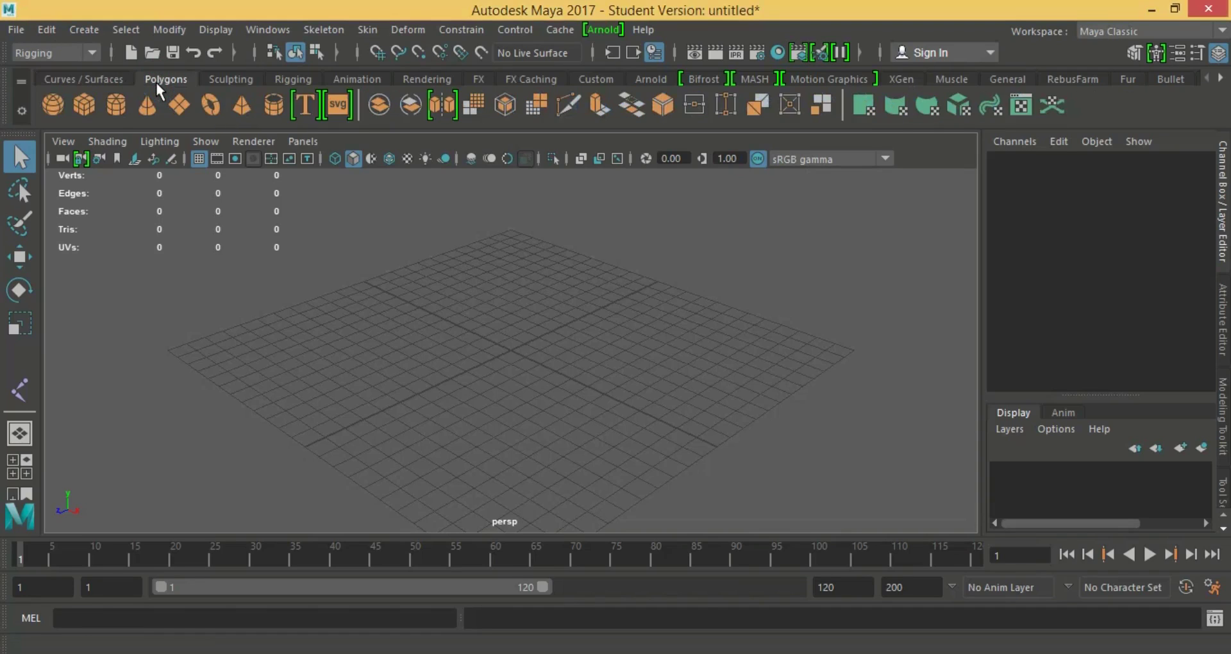
{"action": "left_click", "coordinate": [61, 109]}
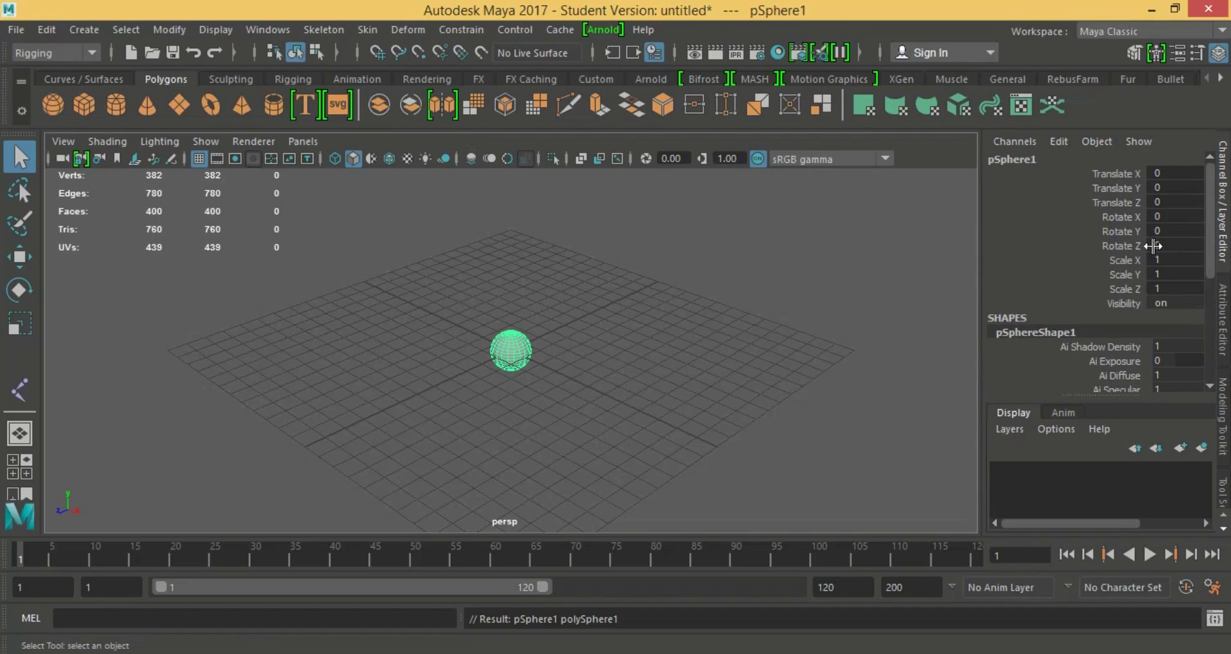
{"action": "left_click_drag", "start_coordinate": [1172, 259], "coordinate": [1187, 287]}
{"action": "type", "text": "2"}
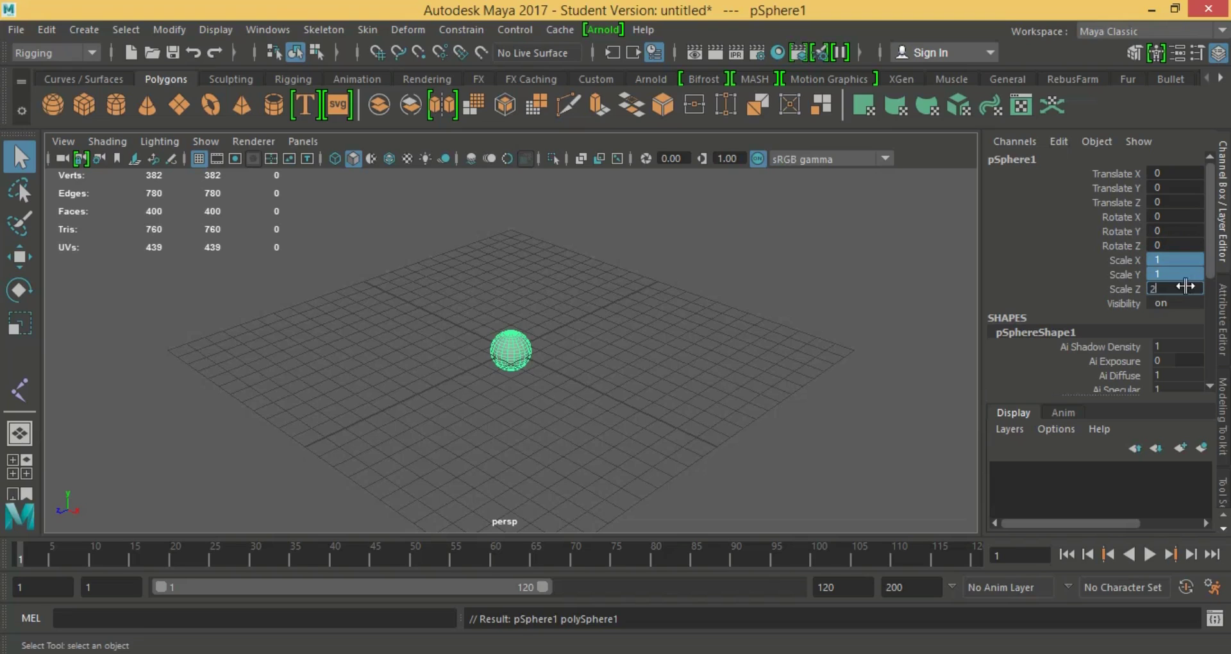
{"action": "key", "text": "Return"}
{"action": "scroll", "coordinate": [626, 321], "scroll_direction": "up", "scroll_amount": 3}
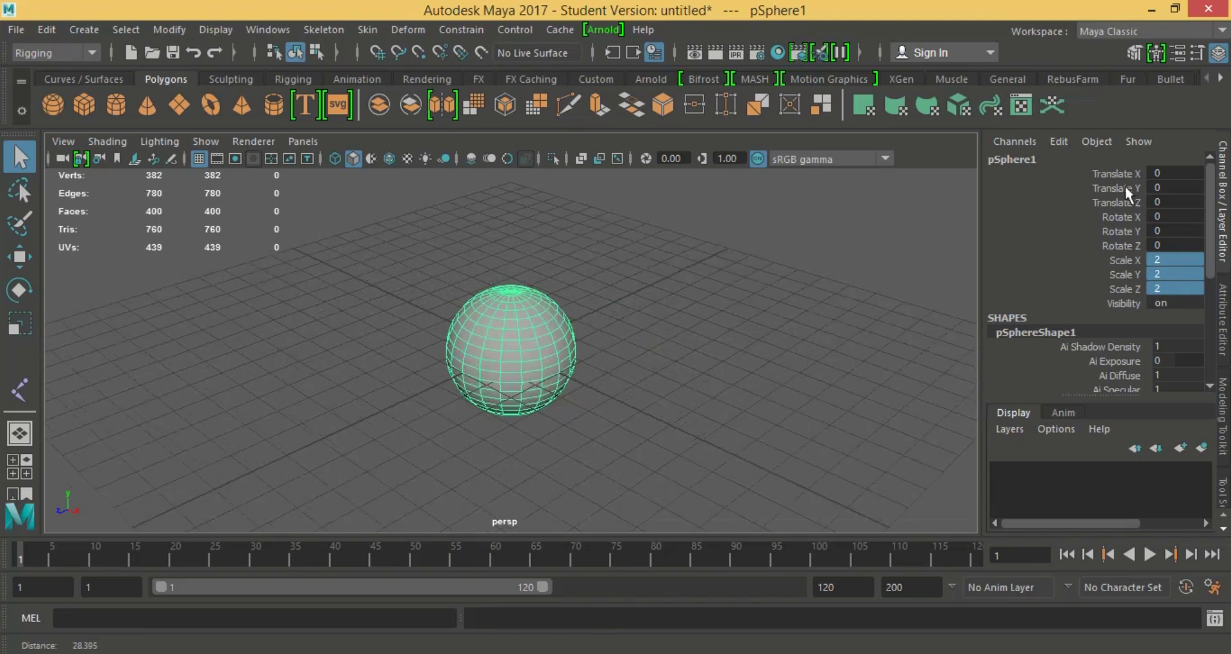
- Rotate the sphere 90 degrees around X and bring up the Modeling Toolkit
{"action": "left_click", "coordinate": [1175, 216]}
{"action": "type", "text": "9"}
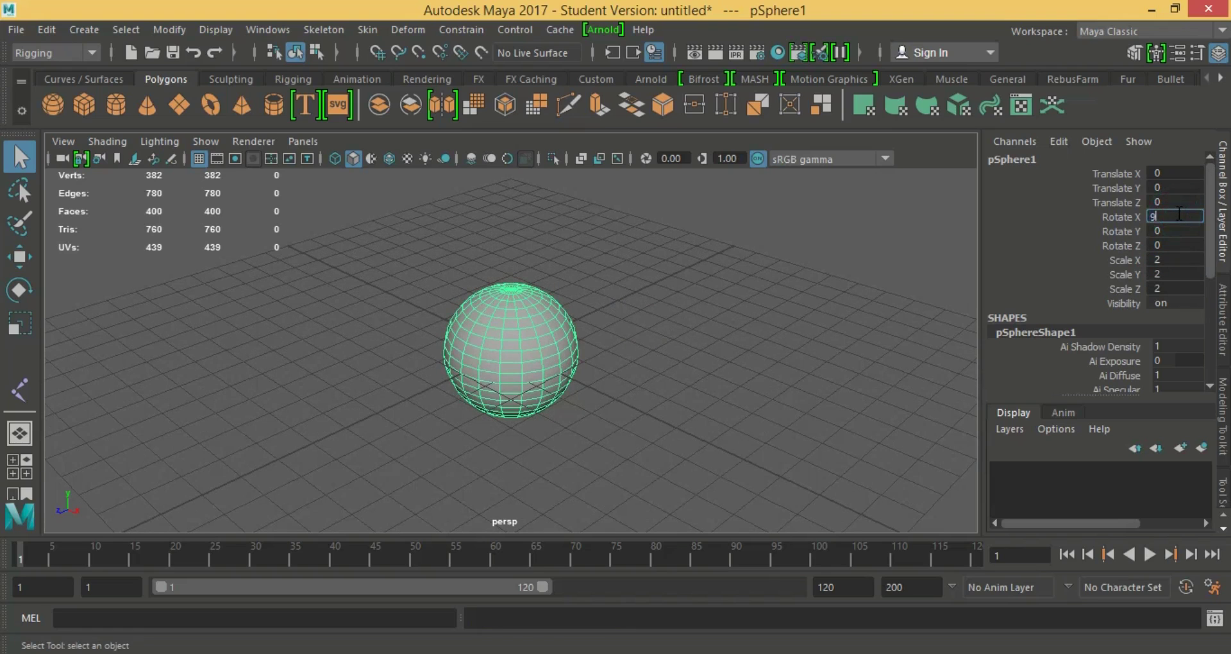
{"action": "type", "text": "0"}
{"action": "key", "text": "Return"}
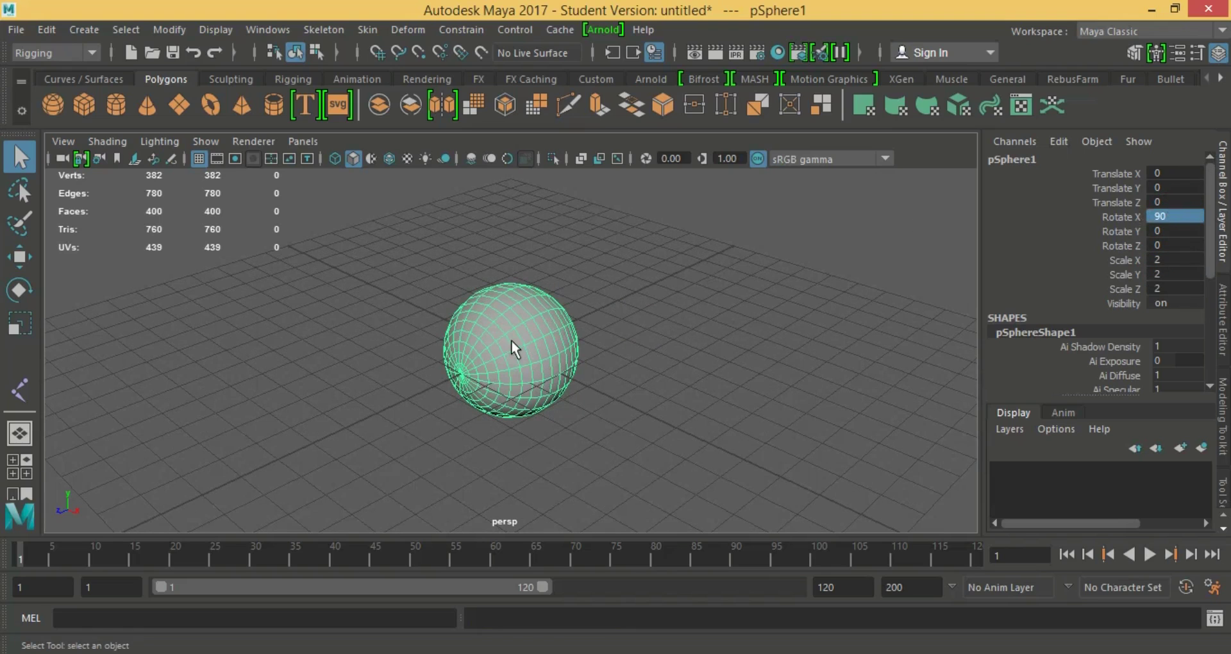
{"action": "scroll", "coordinate": [510, 340], "scroll_direction": "up", "scroll_amount": 1}
{"action": "scroll", "coordinate": [510, 339], "scroll_direction": "up", "scroll_amount": 4}
{"action": "scroll", "coordinate": [511, 340], "scroll_direction": "up", "scroll_amount": 2}
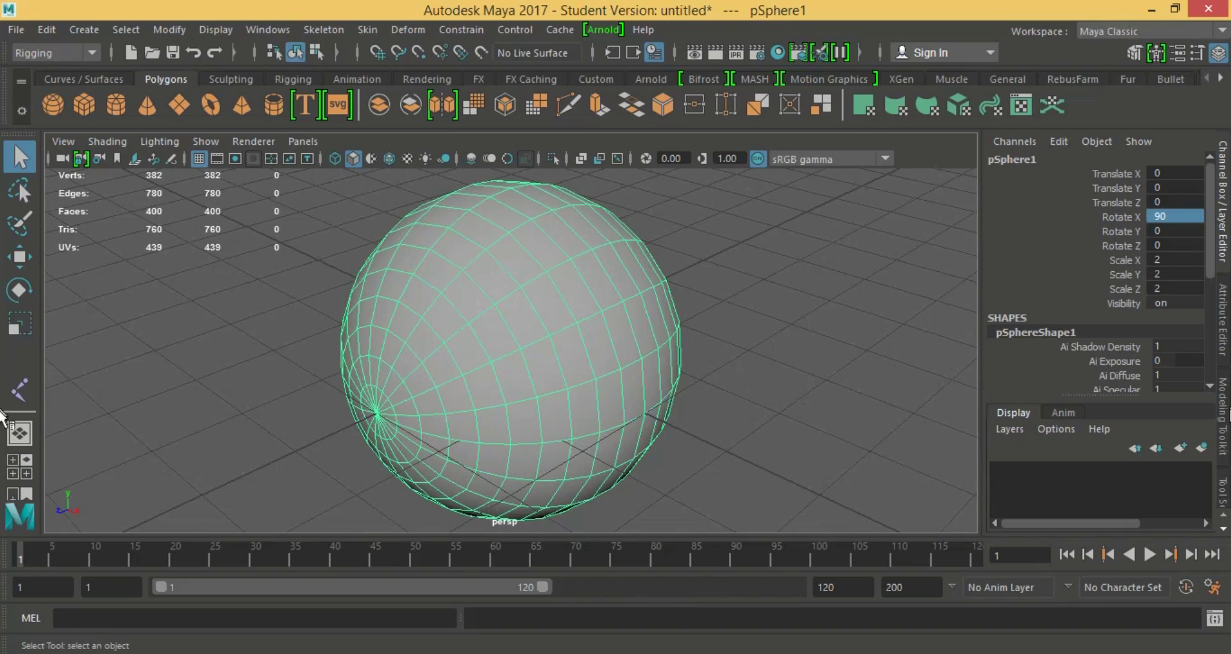
{"action": "left_click", "coordinate": [1222, 417]}
- Select one sphere face in face mode, then maximize the side view framed on it
{"action": "left_click", "coordinate": [1133, 201]}
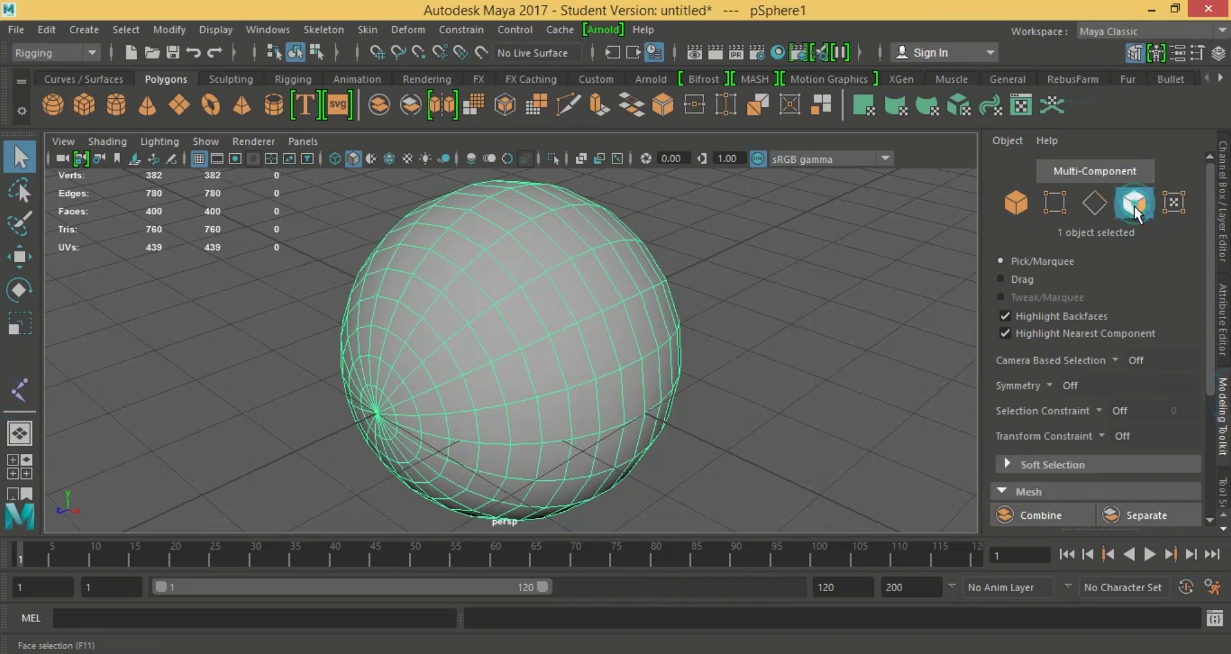
{"action": "key", "text": "space"}
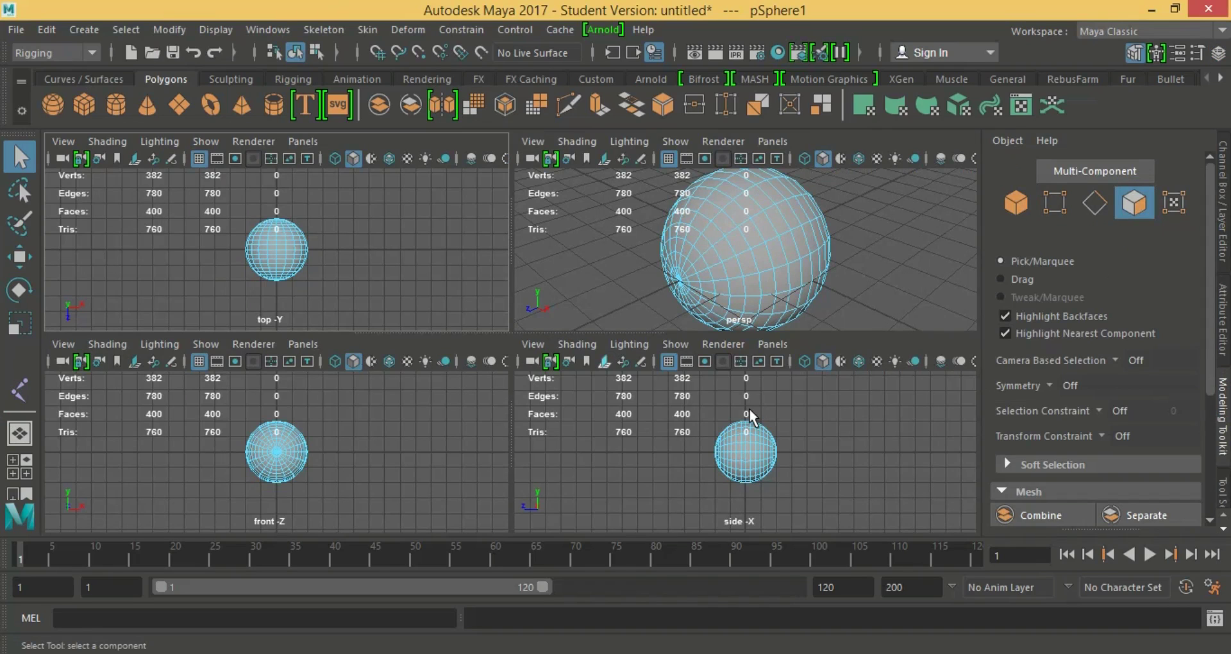
{"action": "key", "text": "space"}
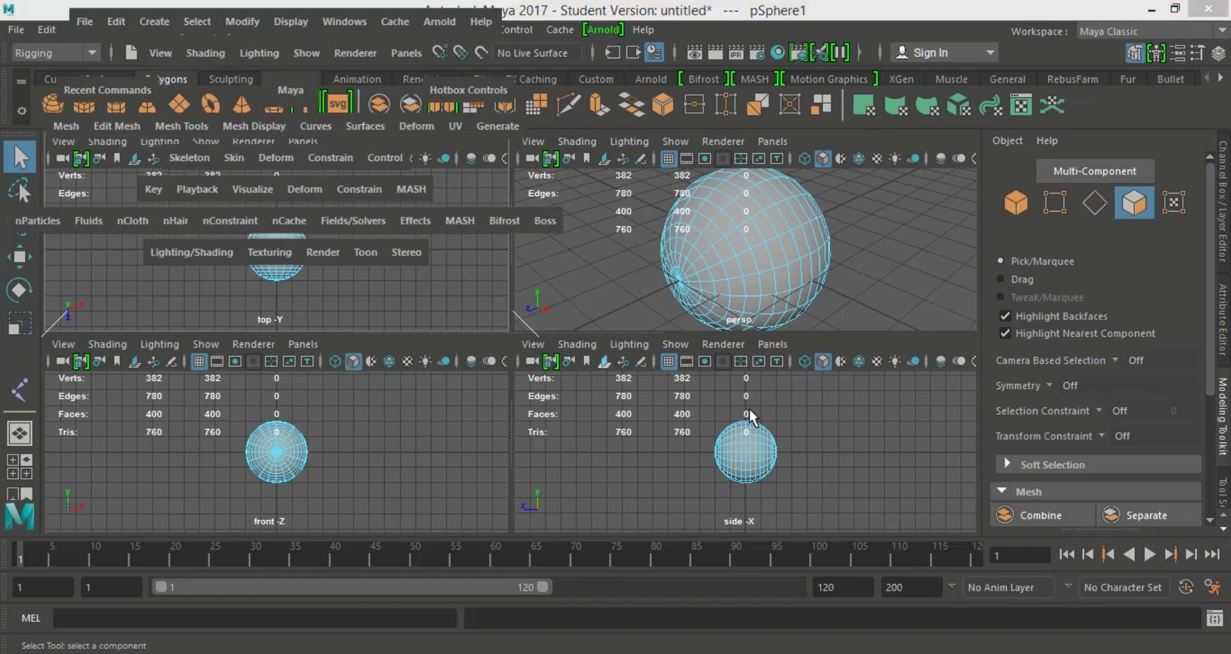
{"action": "key", "text": "space"}
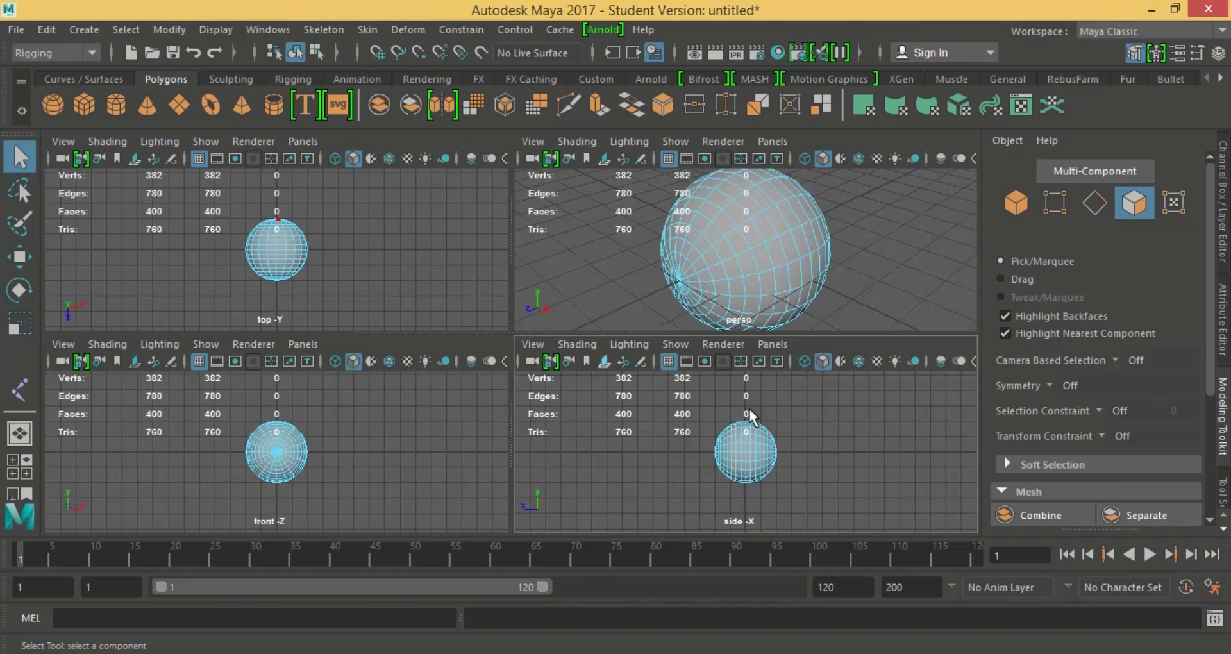
{"action": "left_click", "coordinate": [728, 452]}
{"action": "left_click", "coordinate": [792, 473]}
{"action": "key", "text": "space"}
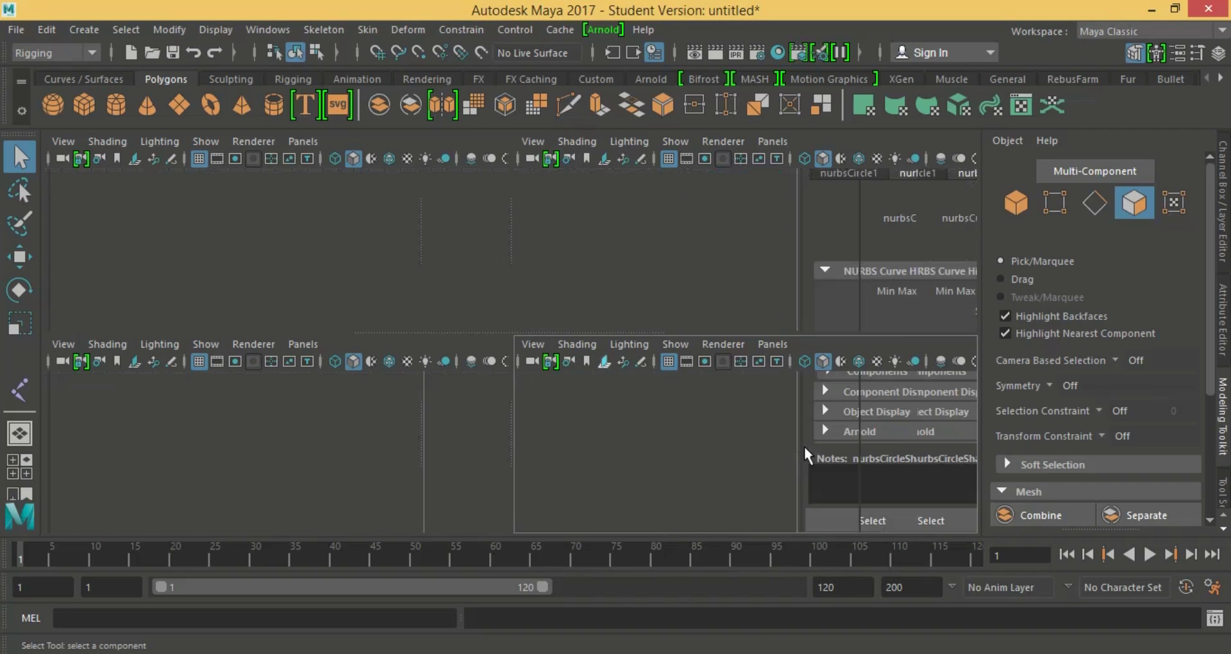
{"action": "key", "text": "f"}
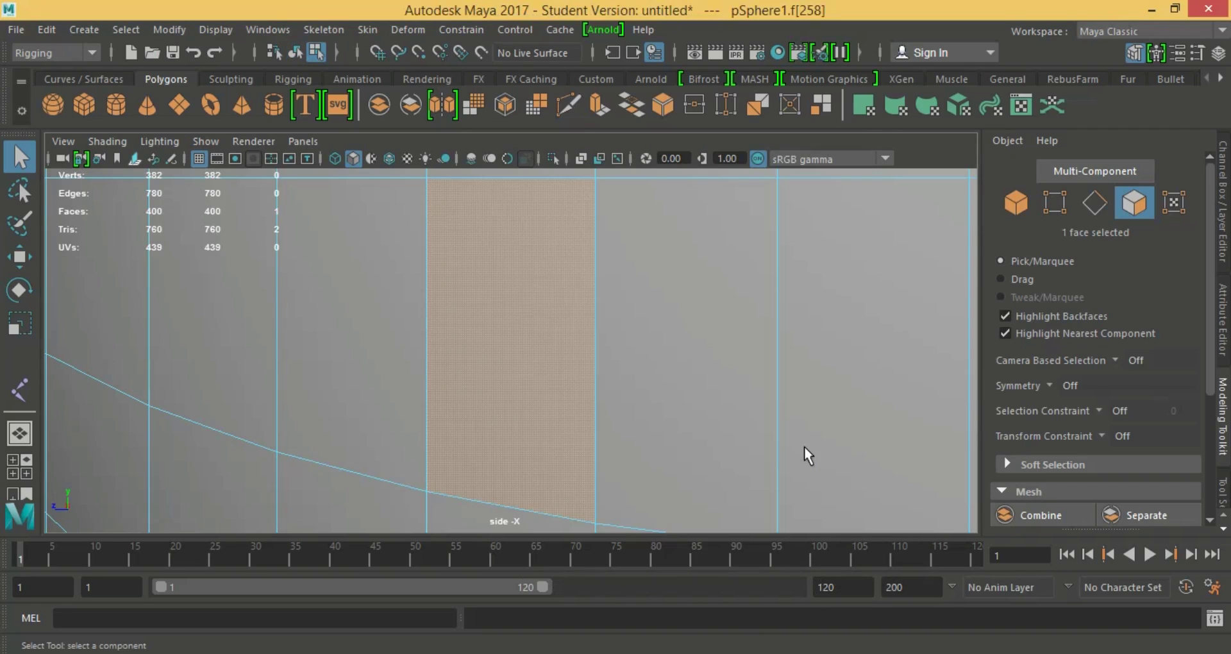
- Box-select the sphere's left-edge faces in side view and move them inward along X
{"action": "scroll", "coordinate": [703, 192], "scroll_direction": "down", "scroll_amount": 5}
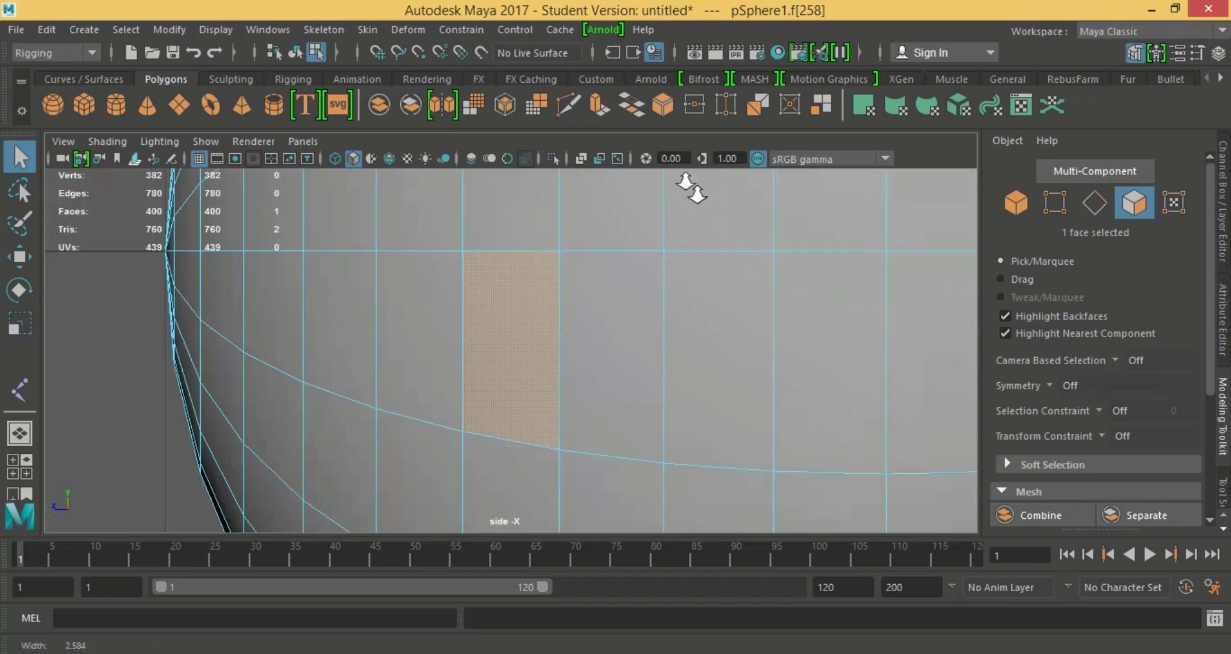
{"action": "scroll", "coordinate": [695, 193], "scroll_direction": "down", "scroll_amount": 5}
{"action": "scroll", "coordinate": [686, 295], "scroll_direction": "down", "scroll_amount": 2}
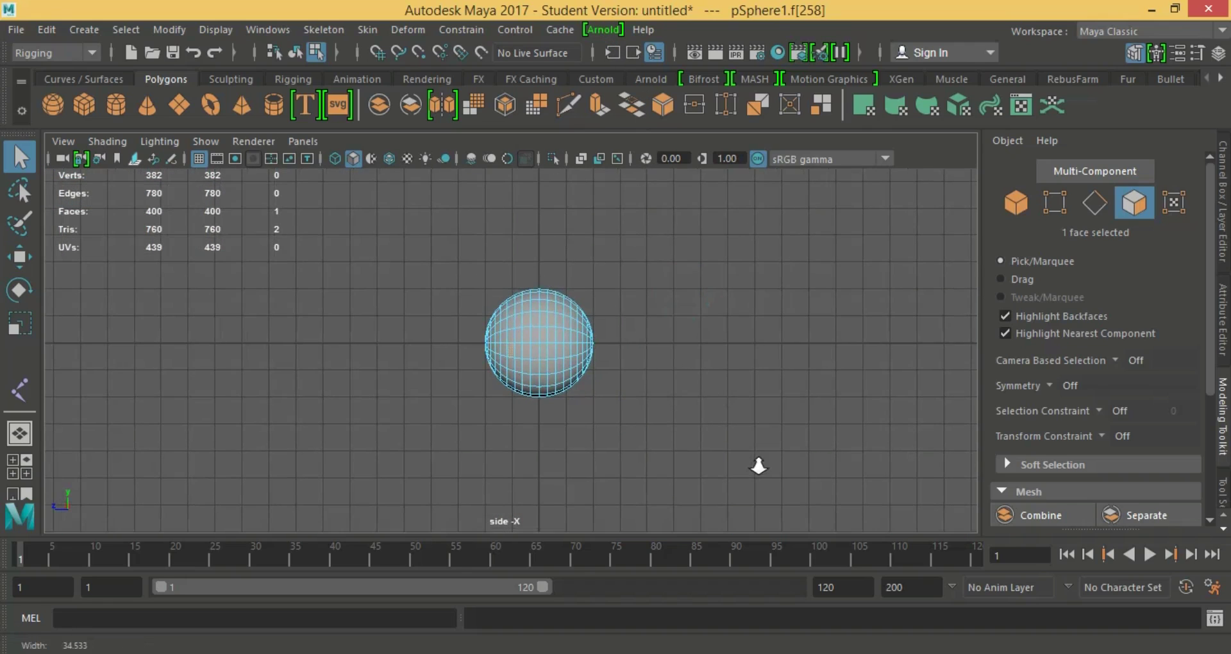
{"action": "scroll", "coordinate": [511, 349], "scroll_direction": "up", "scroll_amount": 3}
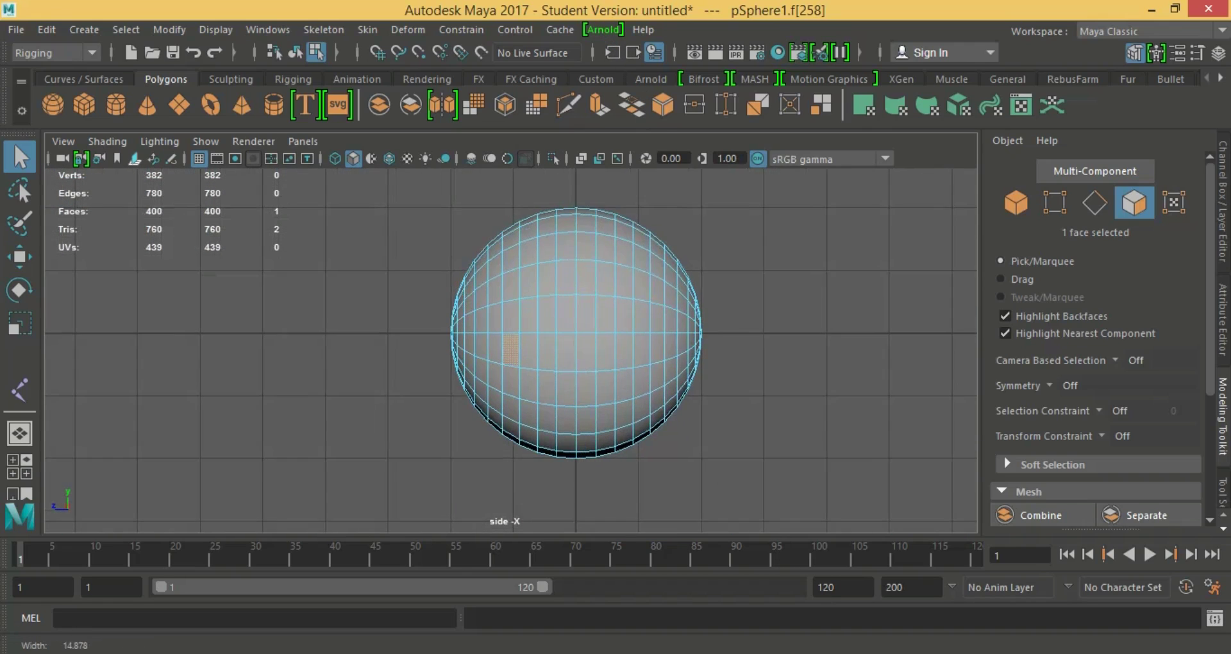
{"action": "scroll", "coordinate": [511, 350], "scroll_direction": "up", "scroll_amount": 1}
{"action": "scroll", "coordinate": [511, 349], "scroll_direction": "up", "scroll_amount": 1}
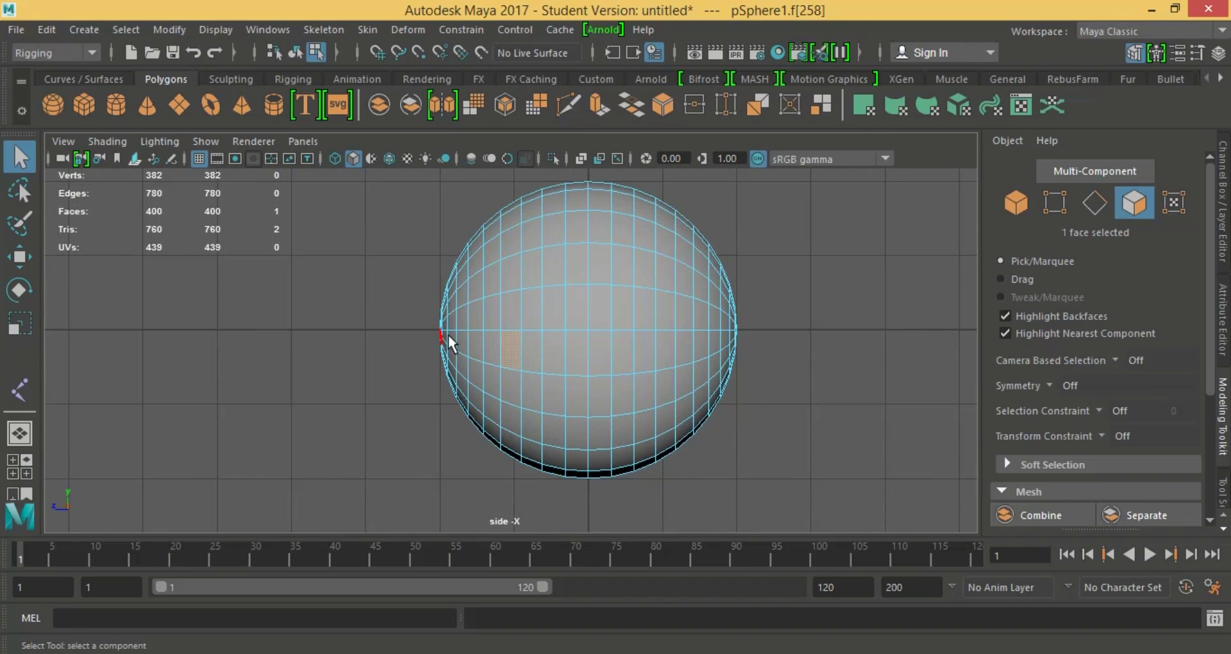
{"action": "left_click_drag", "start_coordinate": [386, 263], "coordinate": [451, 382]}
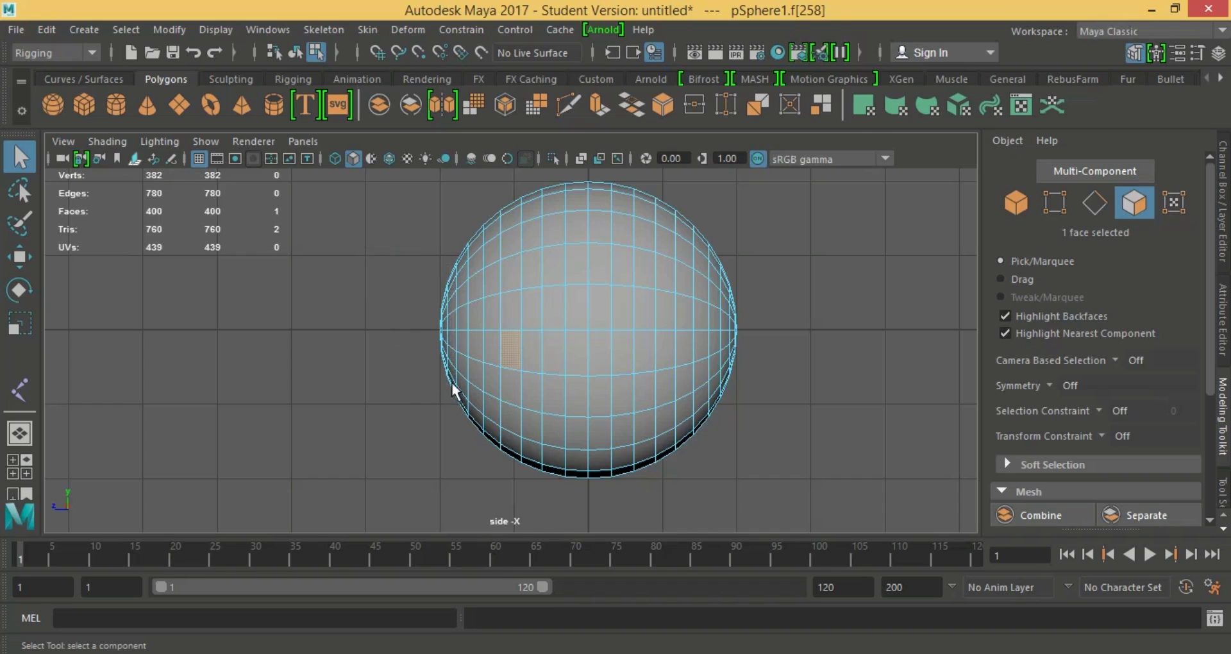
{"action": "left_click", "coordinate": [20, 257]}
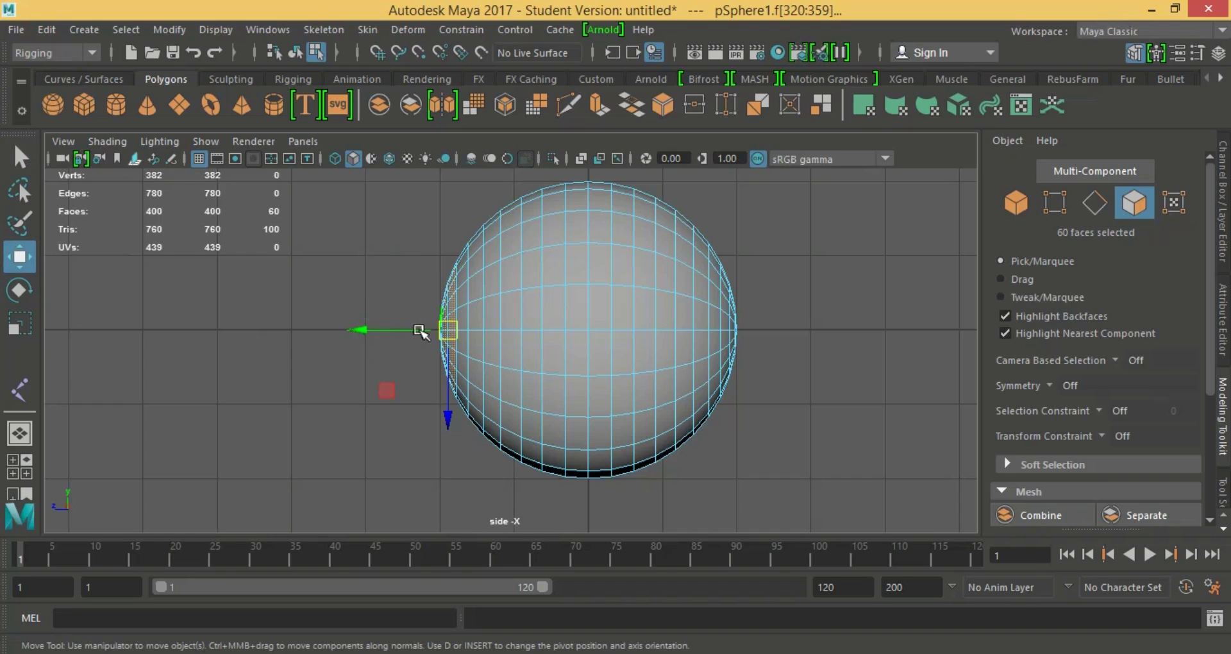
{"action": "left_click_drag", "start_coordinate": [419, 330], "coordinate": [428, 331]}
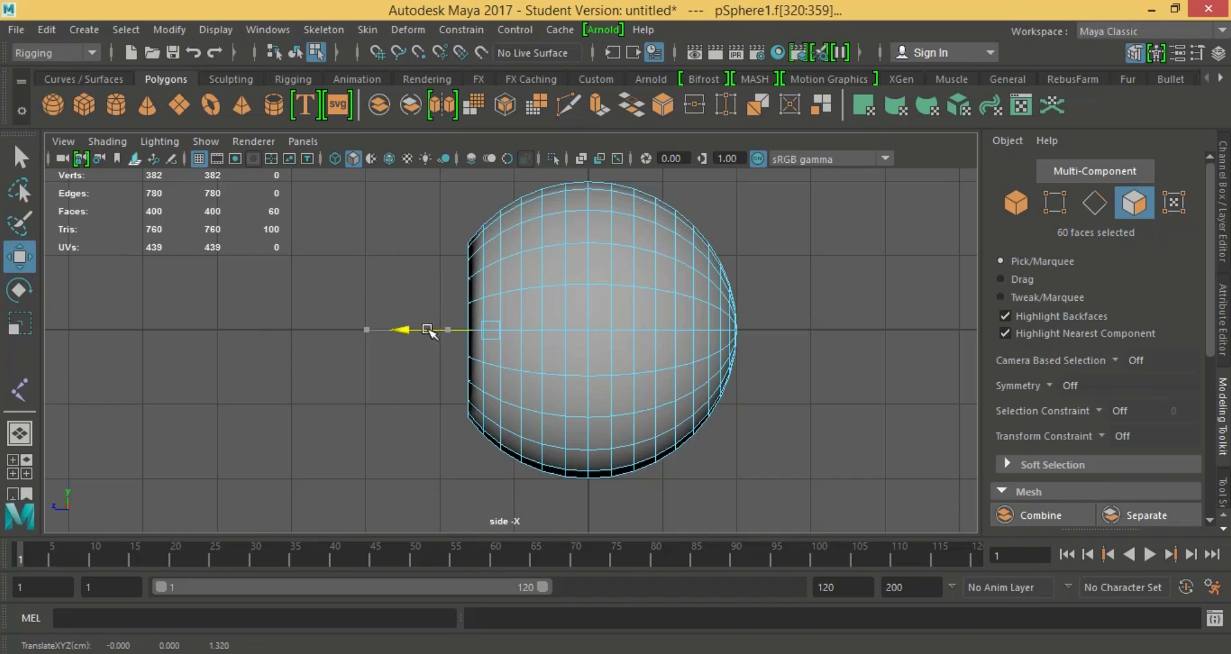
- Turn on X-Ray and fine-tune the flattened cap's X position, about 1.5 units
{"action": "left_click", "coordinate": [580, 158]}
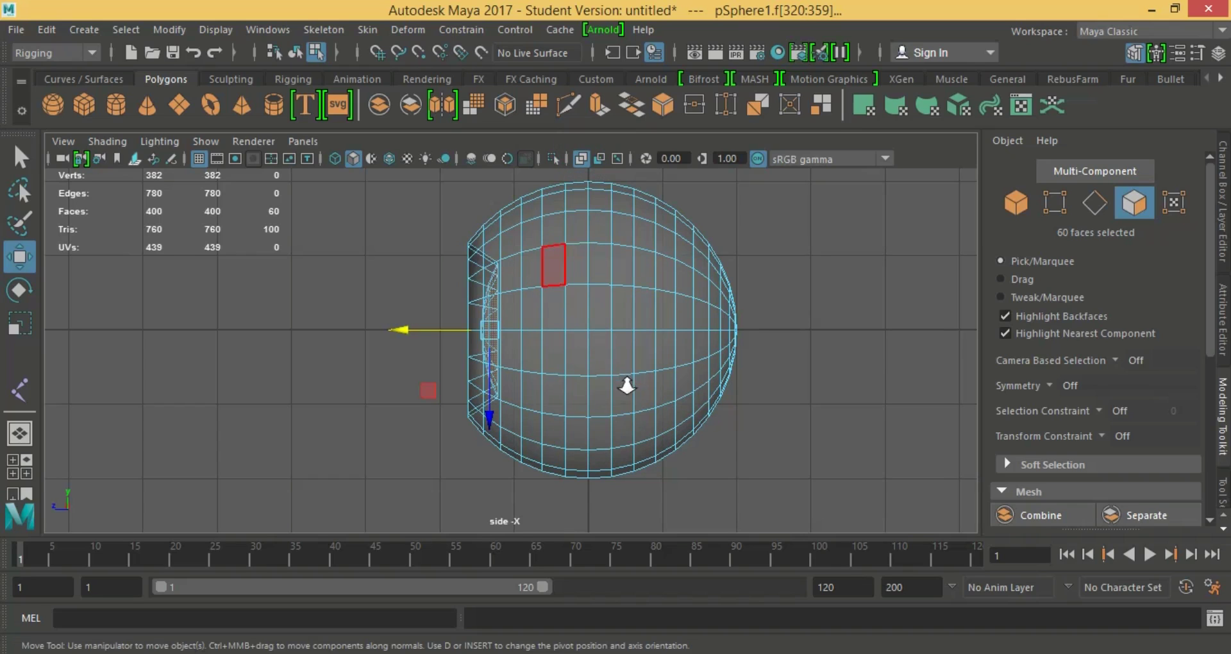
{"action": "scroll", "coordinate": [628, 394], "scroll_direction": "up", "scroll_amount": 1}
{"action": "scroll", "coordinate": [442, 327], "scroll_direction": "up", "scroll_amount": 2}
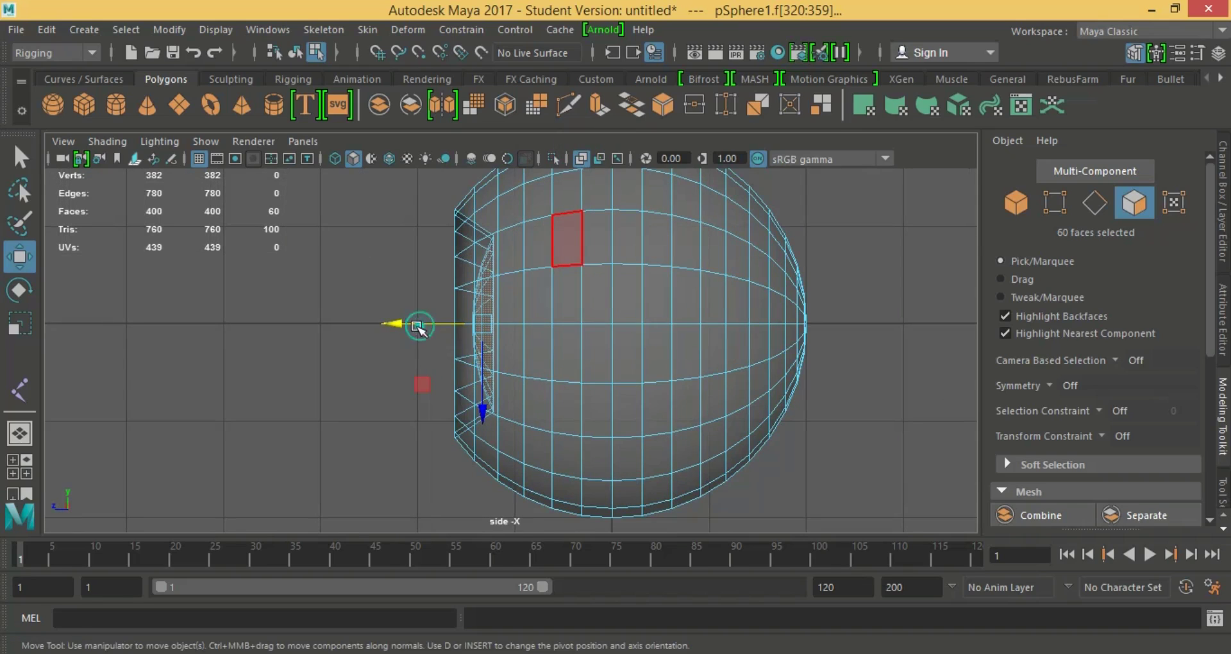
{"action": "left_click_drag", "start_coordinate": [418, 328], "coordinate": [408, 326]}
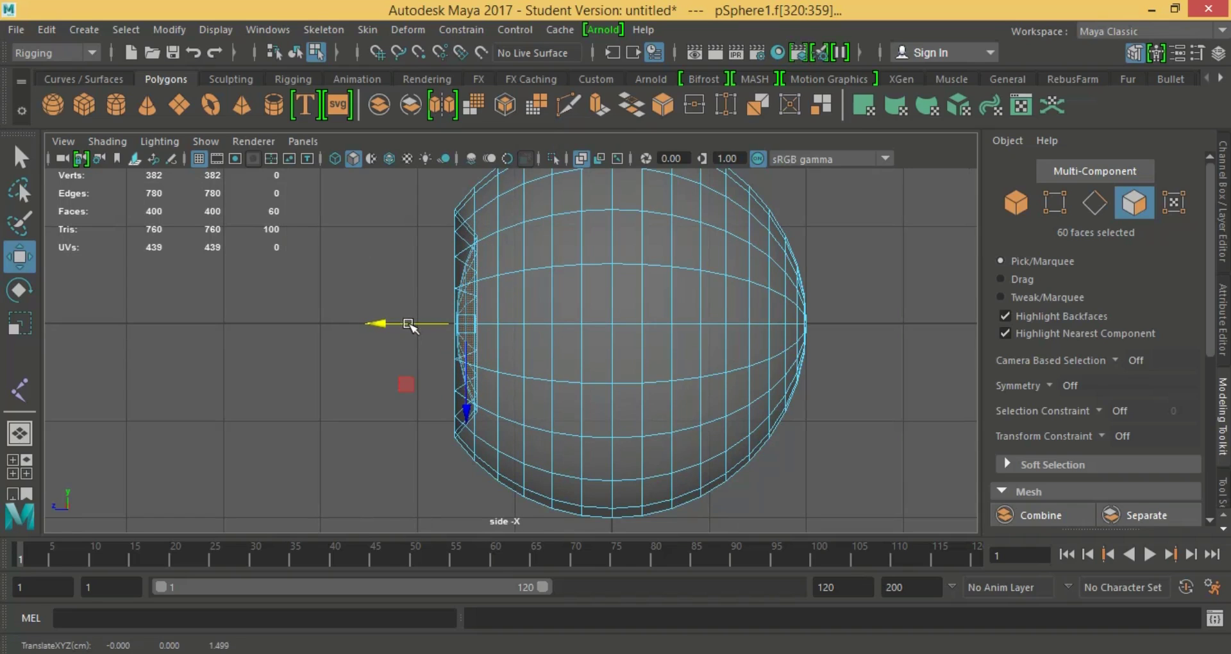
{"action": "key", "text": "space"}
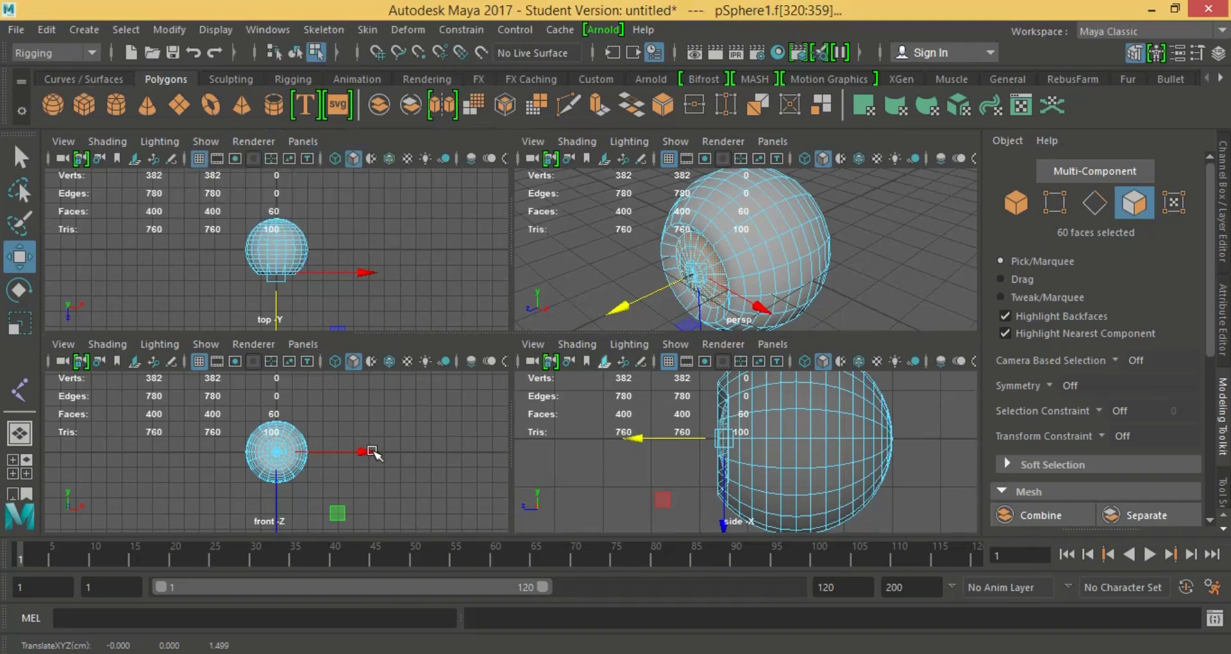
{"action": "key", "text": "space"}
- Select the face ring near the front pole and invert the selection to the other 320 faces
{"action": "key", "text": "f"}
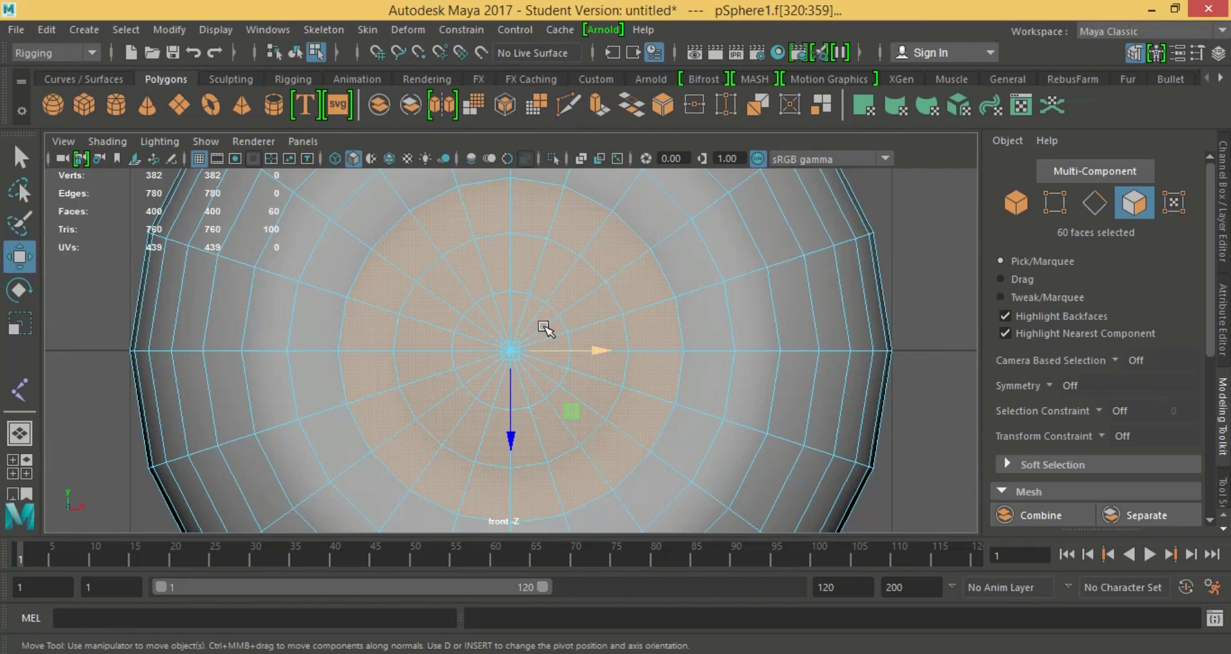
{"action": "scroll", "coordinate": [542, 224], "scroll_direction": "down", "scroll_amount": 3}
{"action": "scroll", "coordinate": [541, 224], "scroll_direction": "up", "scroll_amount": 1}
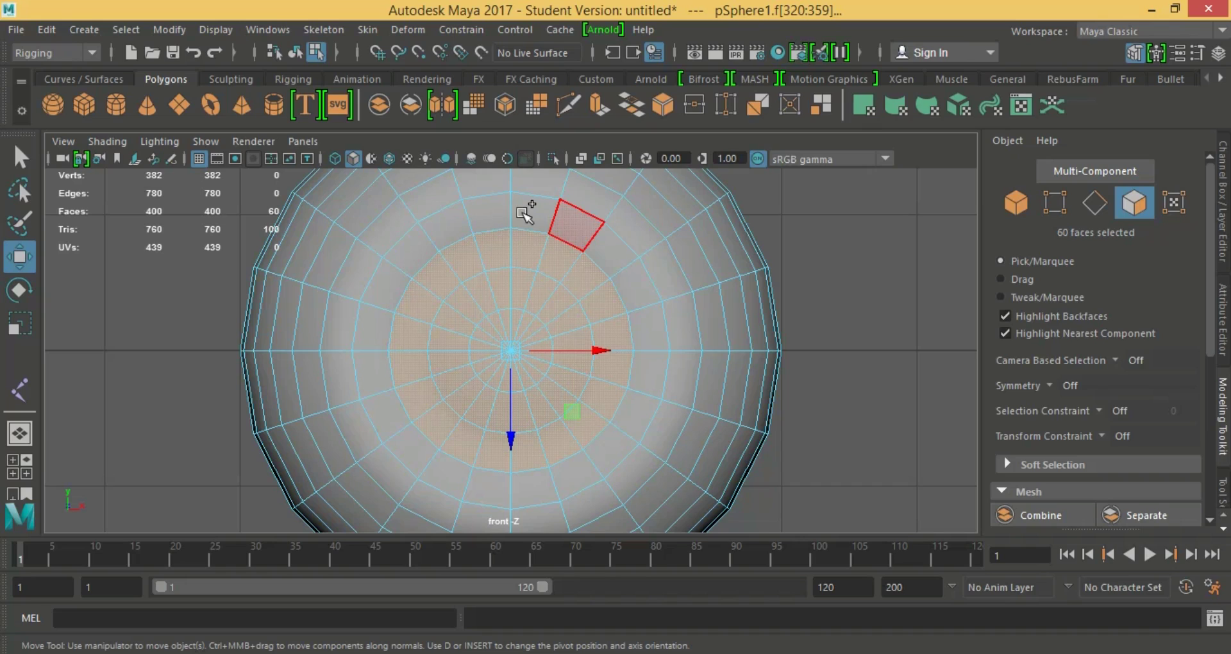
{"action": "left_click", "coordinate": [524, 213], "text": "shift"}
{"action": "double_click", "coordinate": [535, 212], "text": "shift"}
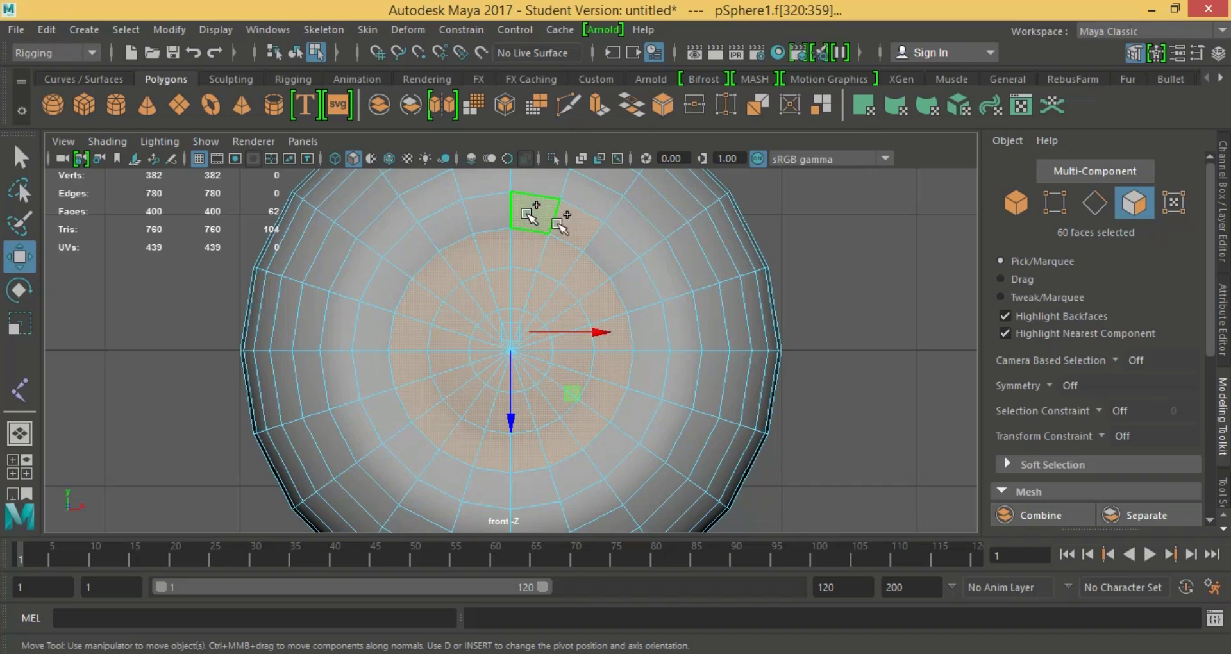
{"action": "left_click", "coordinate": [632, 312], "text": "shift"}
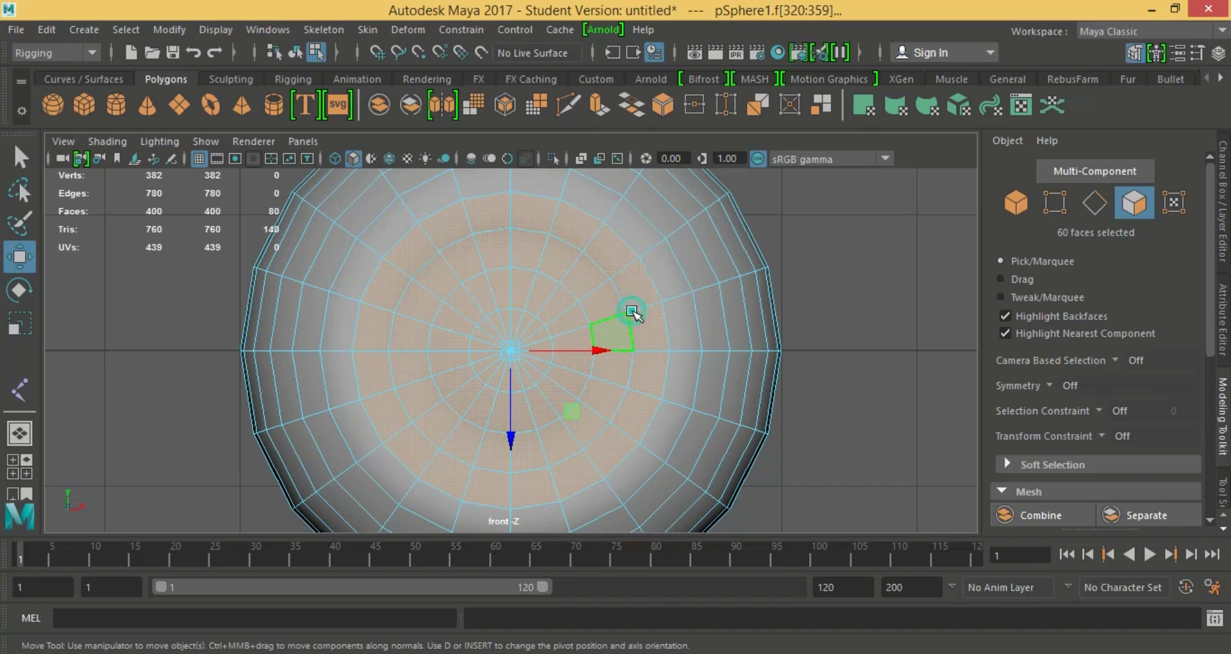
{"action": "right_click", "coordinate": [635, 357]}
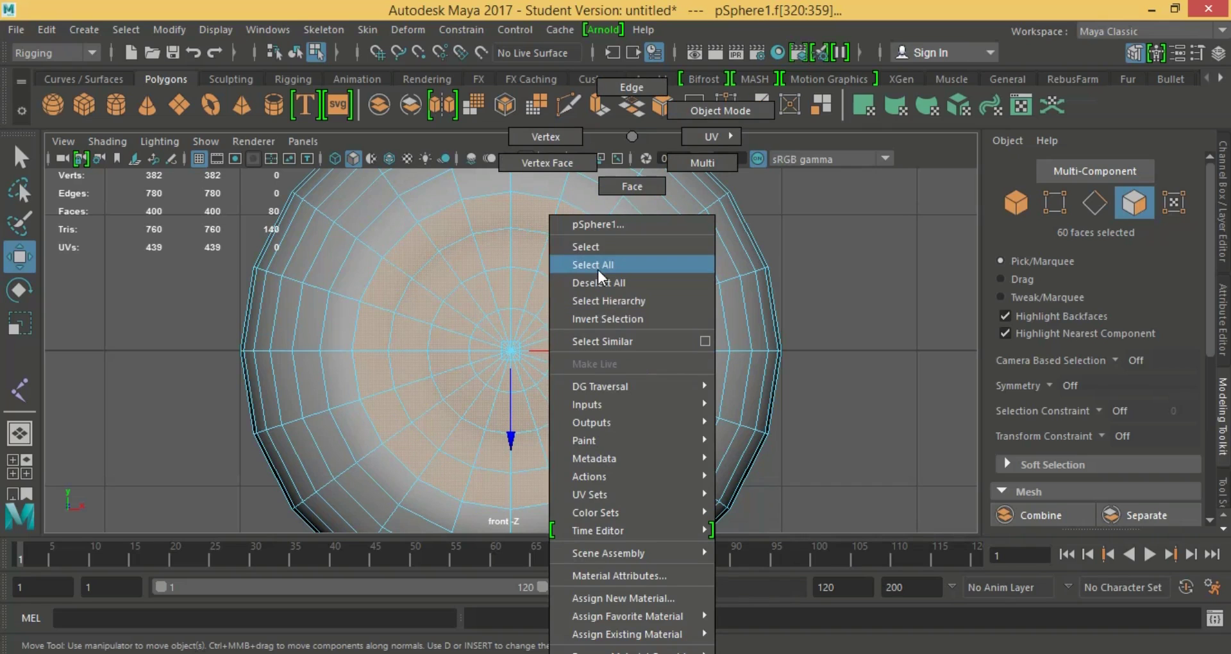
{"action": "left_click", "coordinate": [611, 318]}
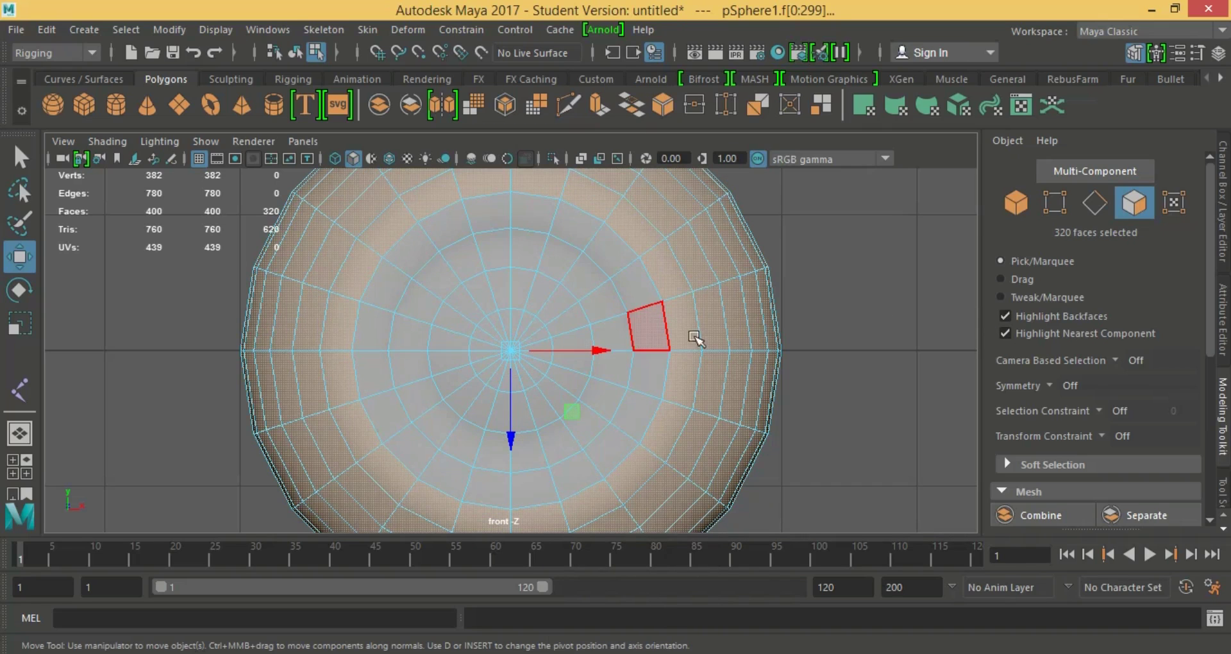
- Assign a new Blinn material, blinn1, to the 320 selected faces
{"action": "right_click", "coordinate": [698, 339]}
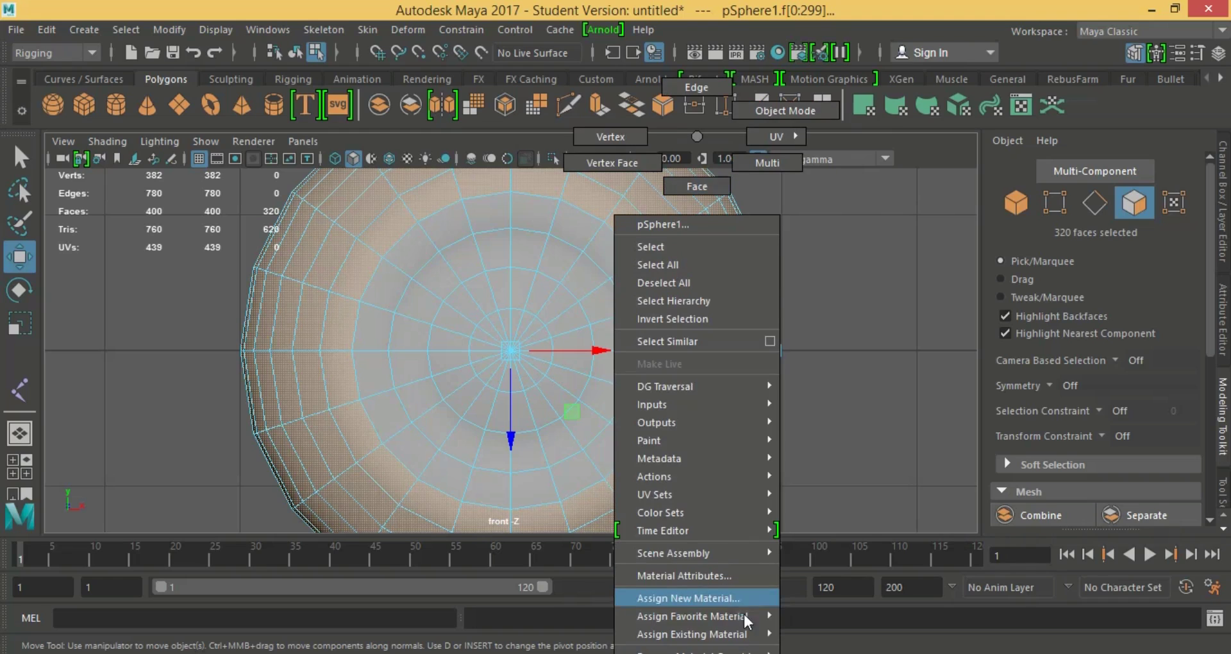
{"action": "left_click", "coordinate": [806, 517]}
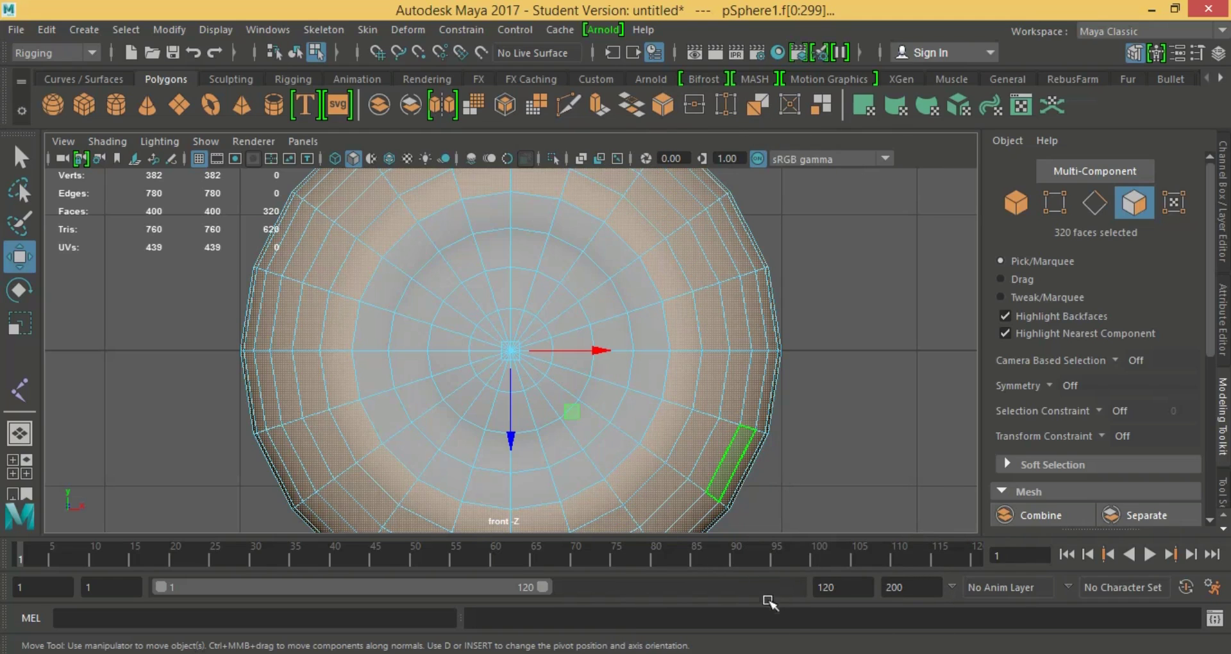
{"action": "right_click", "coordinate": [738, 442]}
{"action": "mouse_move", "coordinate": [733, 615]}
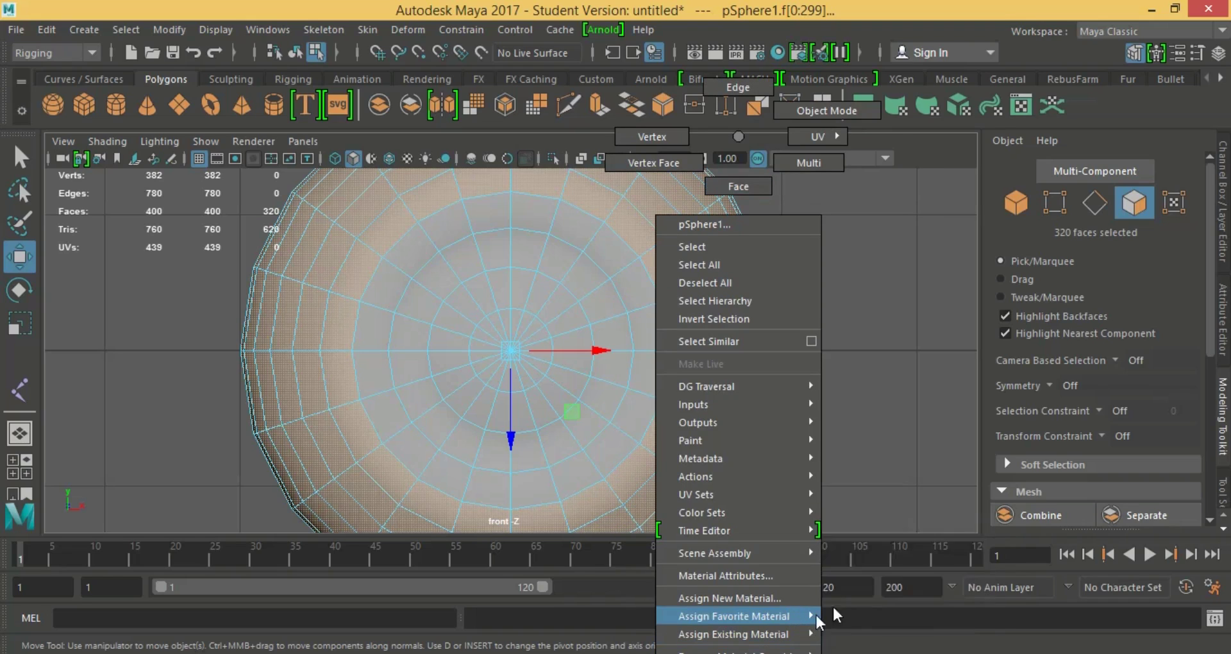
{"action": "left_click", "coordinate": [847, 527]}
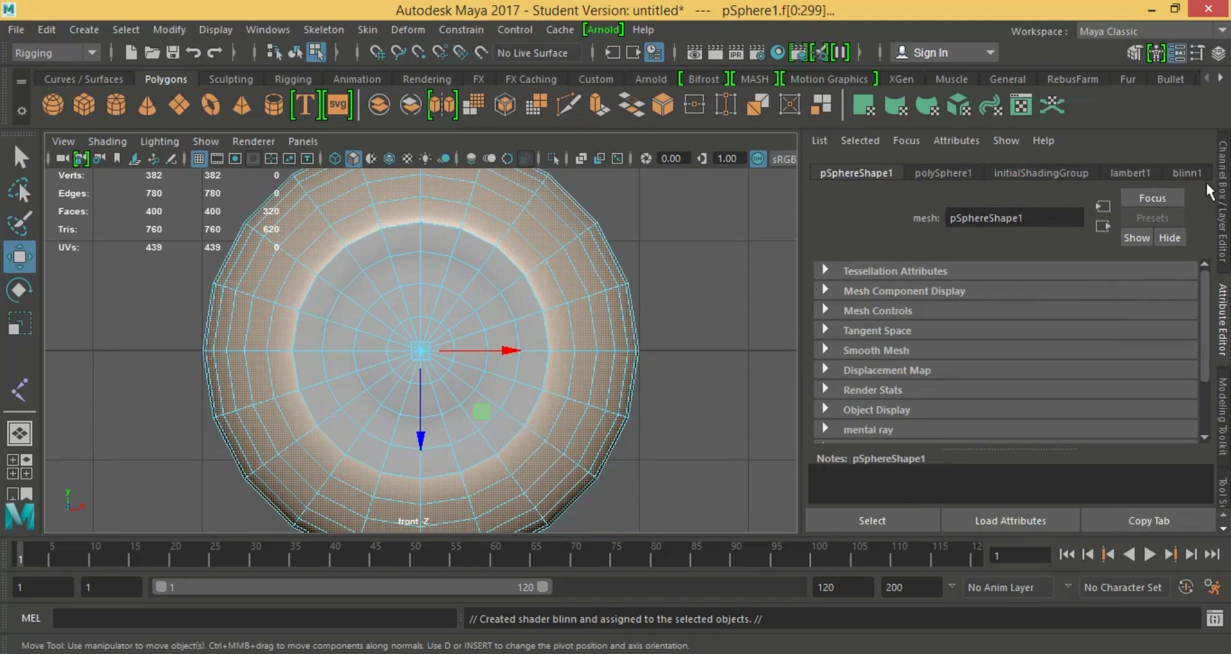
- Inspect the blinn1 settings, then select all 400 faces of the sphere
{"action": "left_click", "coordinate": [1196, 178]}
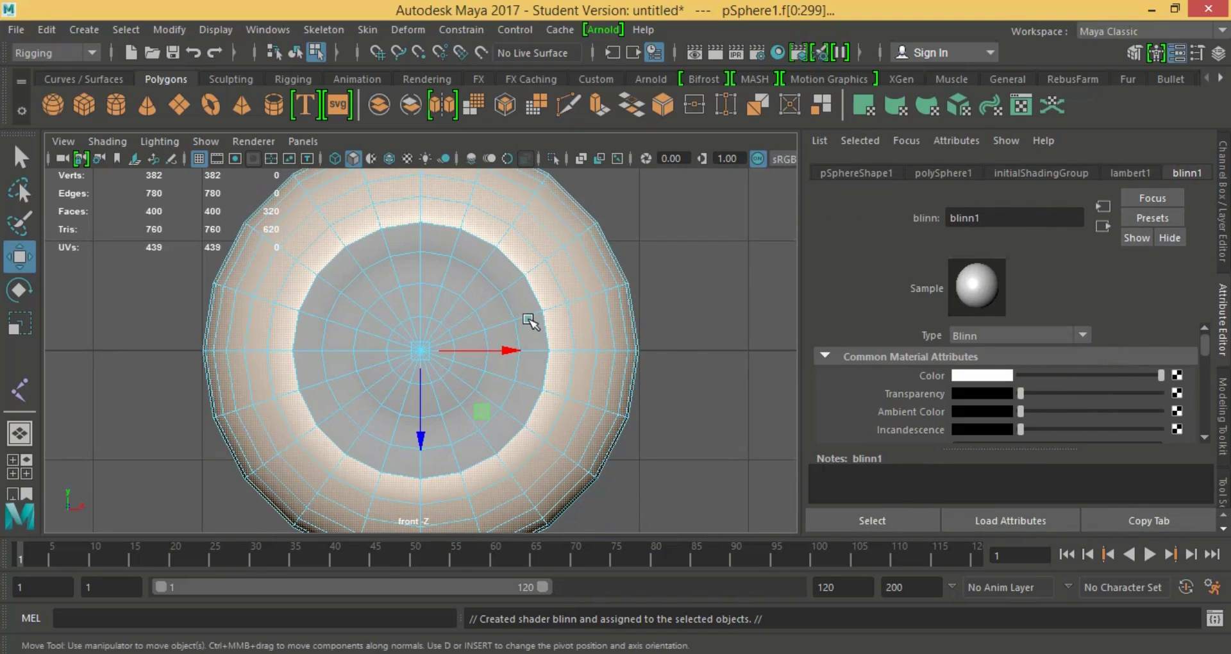
{"action": "left_click", "coordinate": [523, 296]}
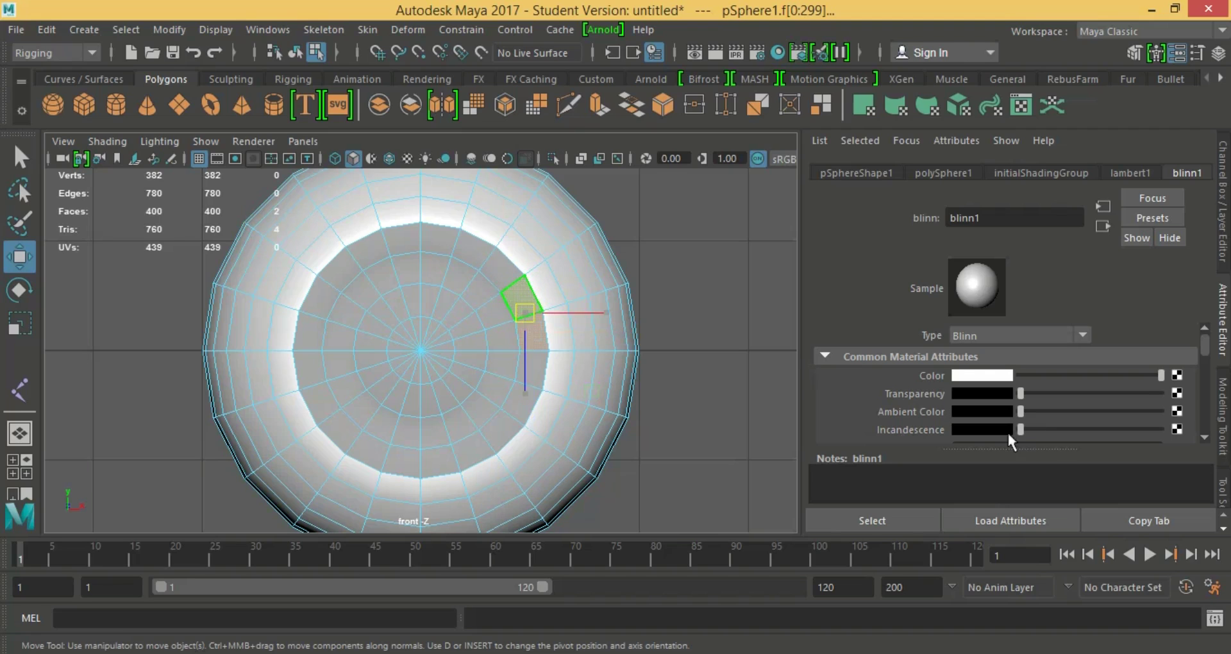
{"action": "key", "text": "ctrl+shift+a"}
{"action": "left_click", "coordinate": [1222, 416]}
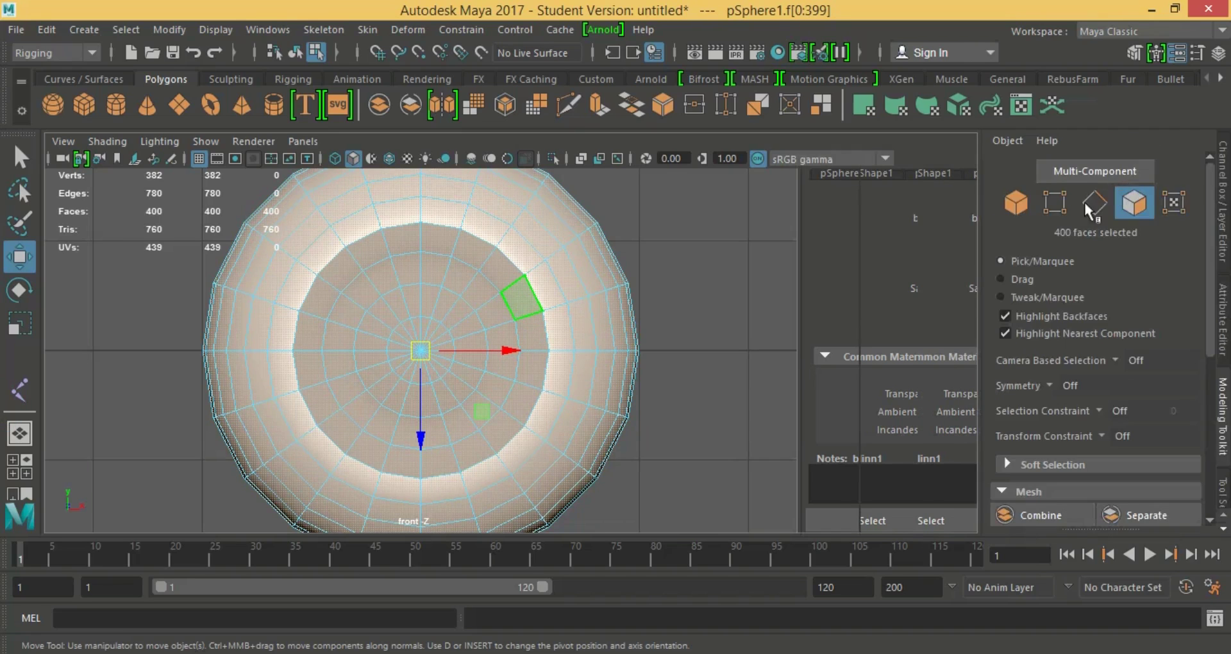
{"action": "left_click", "coordinate": [1094, 203]}
- Select the 20-edge loop around the sphere's front centre and scale it outward
{"action": "key", "text": "f"}
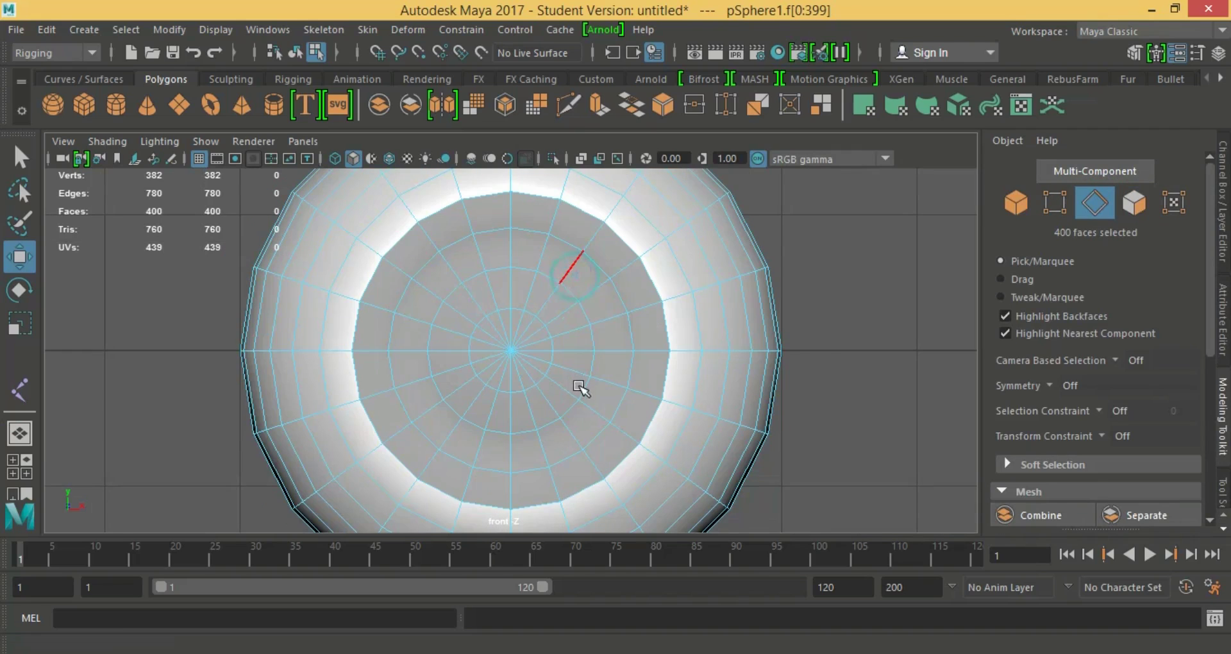
{"action": "scroll", "coordinate": [577, 384], "scroll_direction": "up", "scroll_amount": 2}
{"action": "double_click", "coordinate": [513, 303]}
{"action": "left_click", "coordinate": [31, 317]}
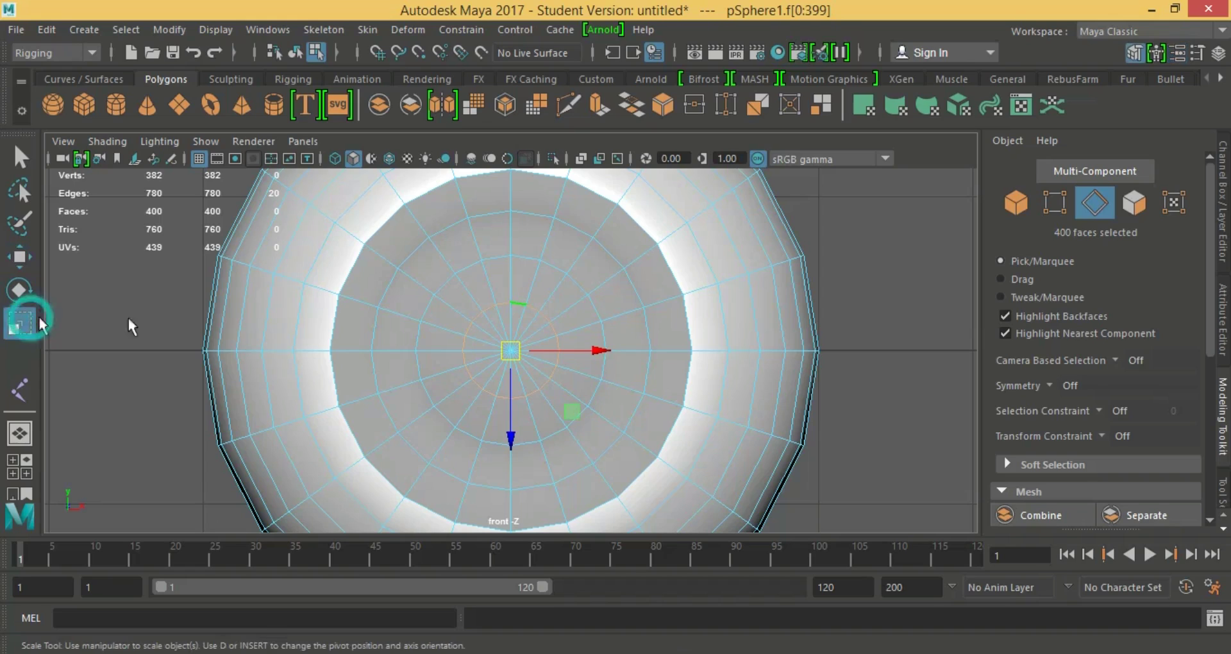
{"action": "middle_click_drag", "start_coordinate": [537, 347], "coordinate": [546, 348]}
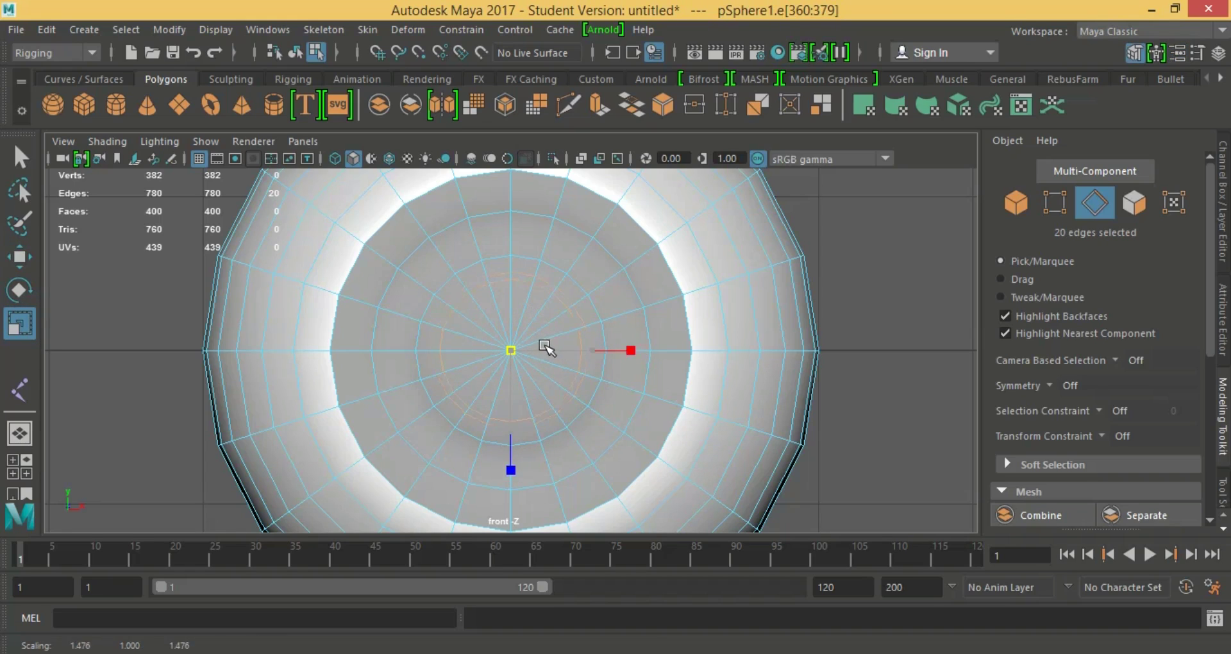
{"action": "middle_click_drag", "start_coordinate": [546, 348], "coordinate": [513, 354]}
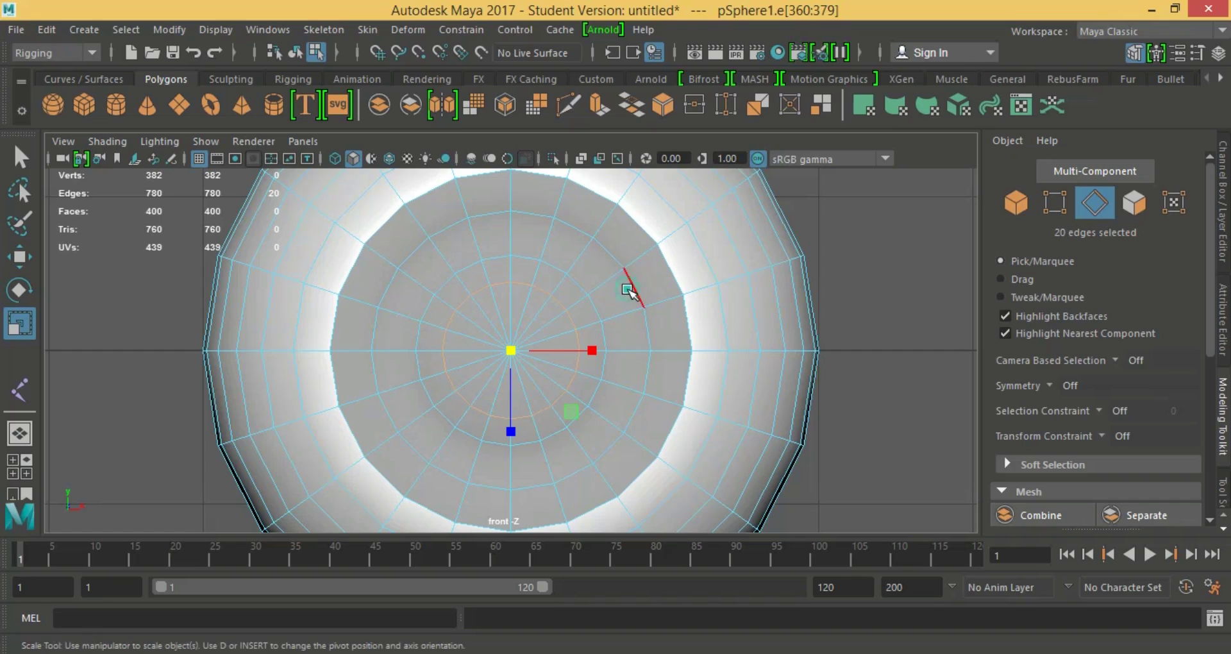
{"action": "left_click", "coordinate": [628, 288]}
{"action": "key", "text": "ctrl+z"}
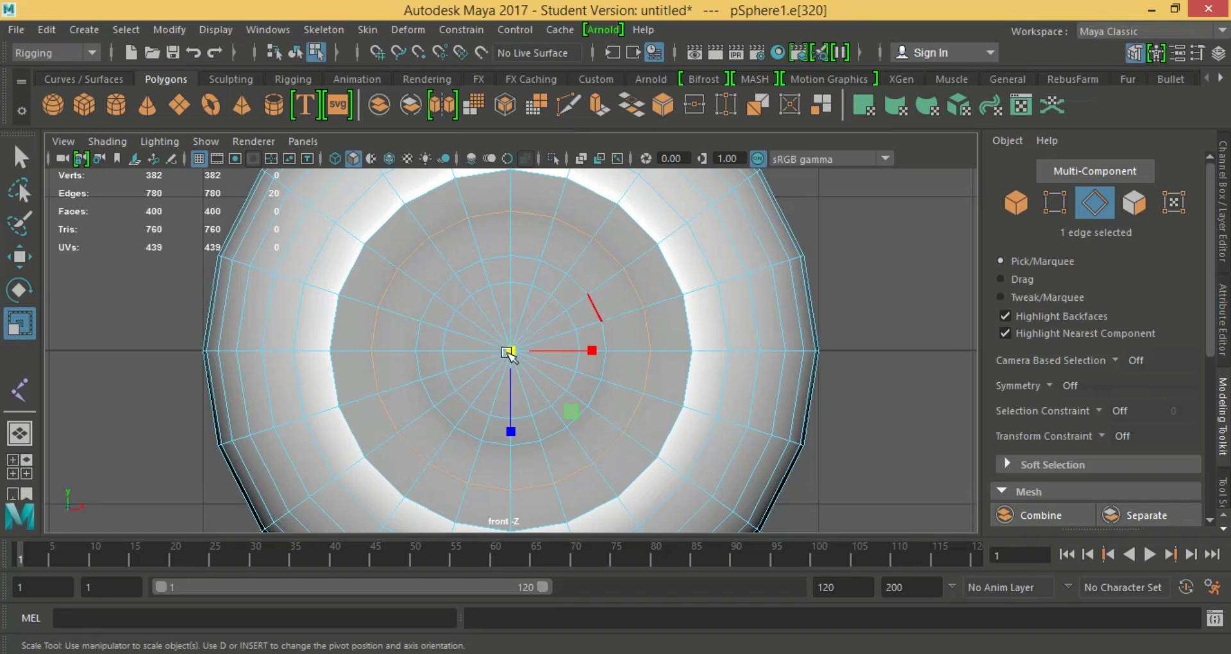
- Shrink the edge loop slightly and select the 20-face ring around the centre
{"action": "middle_click_drag", "start_coordinate": [503, 353], "coordinate": [498, 356]}
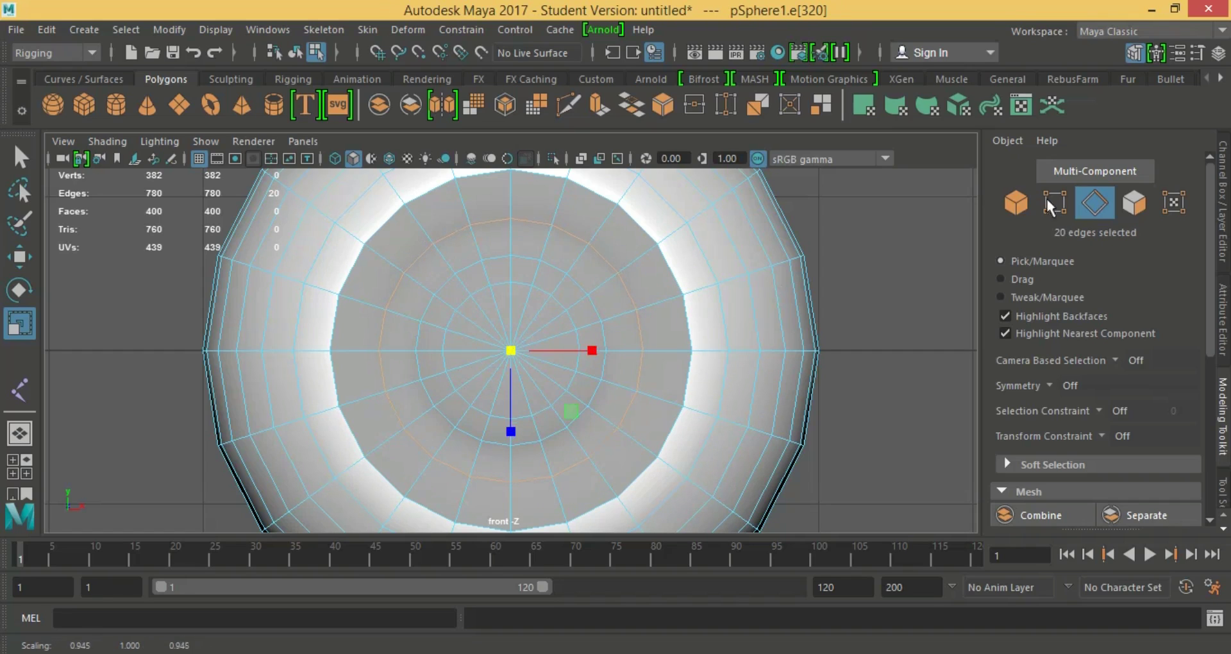
{"action": "left_click", "coordinate": [1134, 203]}
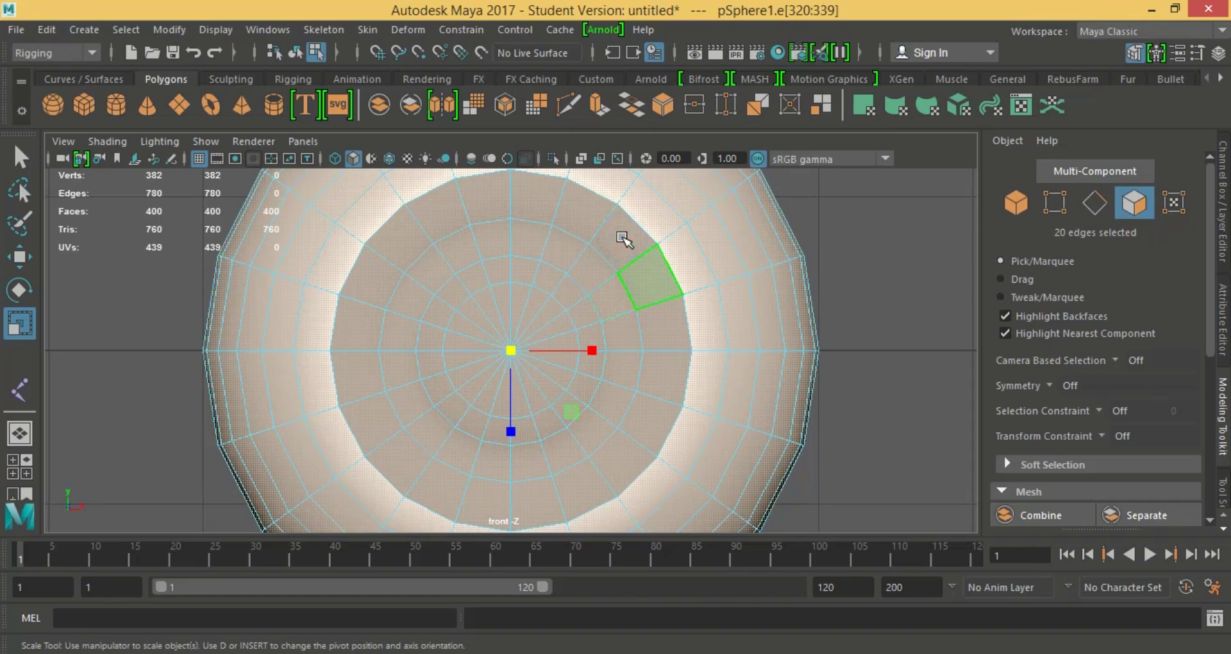
{"action": "left_click", "coordinate": [623, 241]}
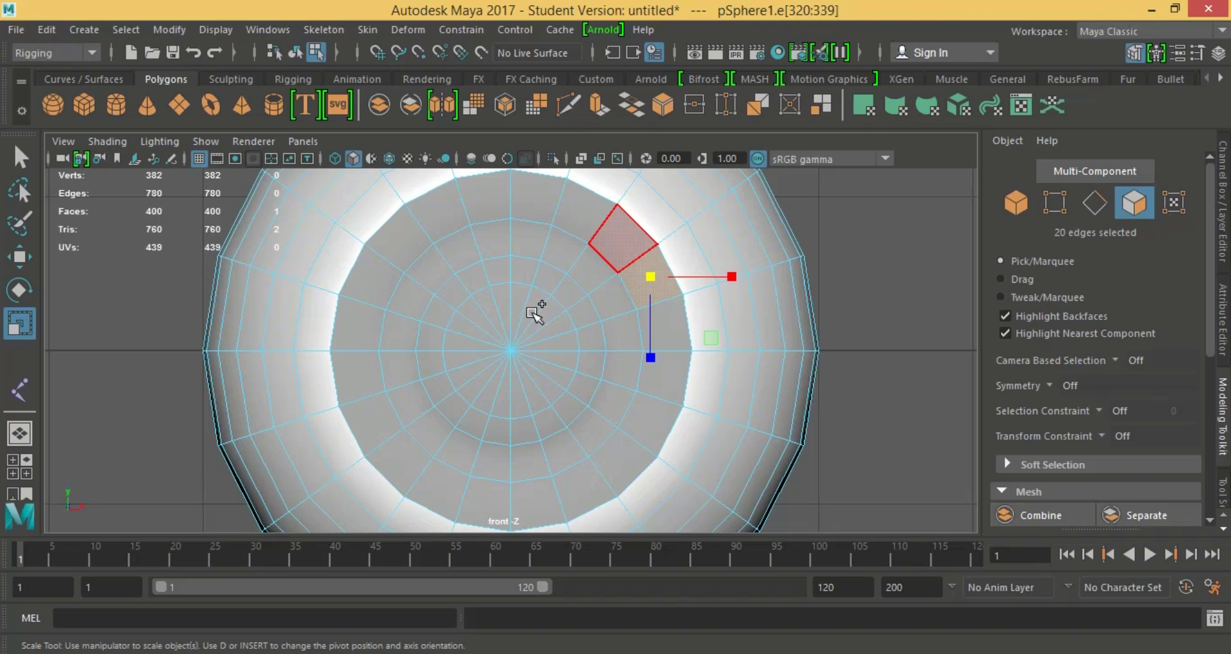
{"action": "double_click", "coordinate": [534, 314]}
- Convert the centre vertex to its 20 faces and add the next ring, totalling 40 faces
{"action": "key", "text": "F9"}
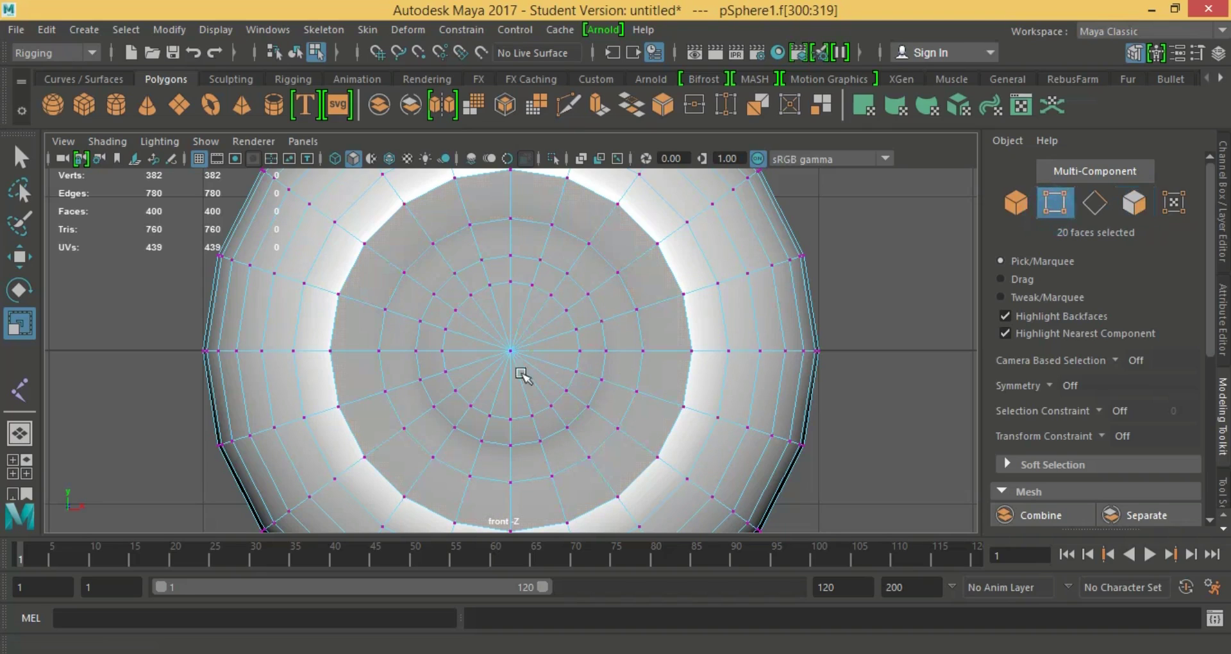
{"action": "left_click", "coordinate": [510, 350]}
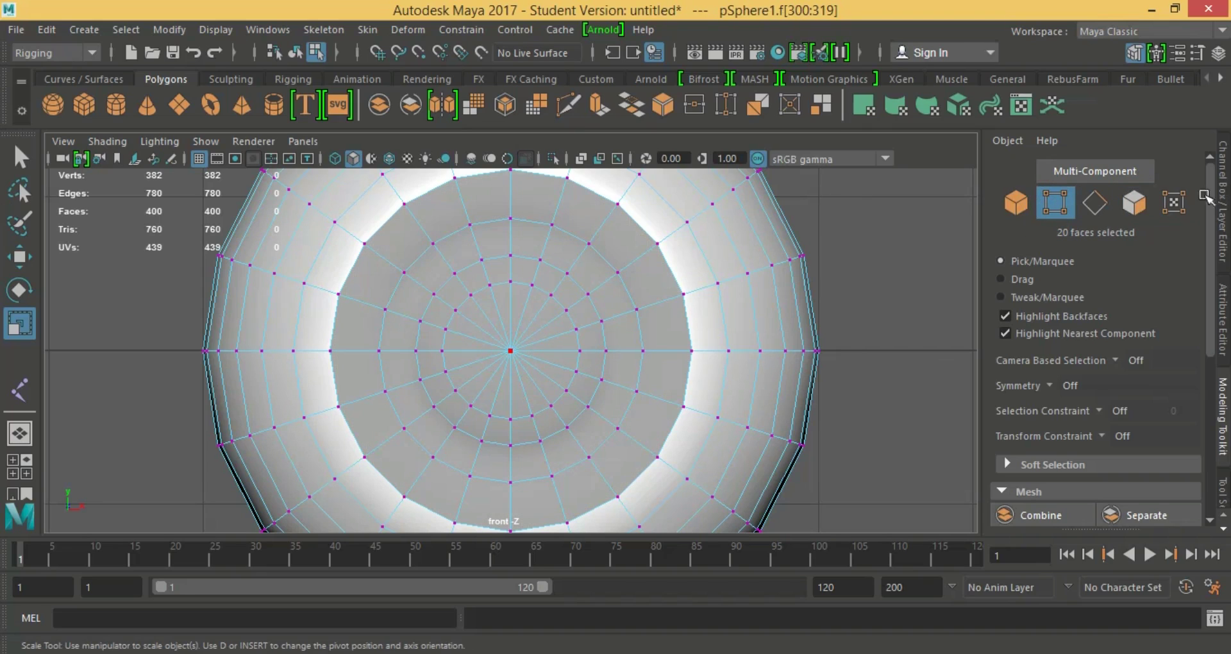
{"action": "left_click", "coordinate": [1133, 203]}
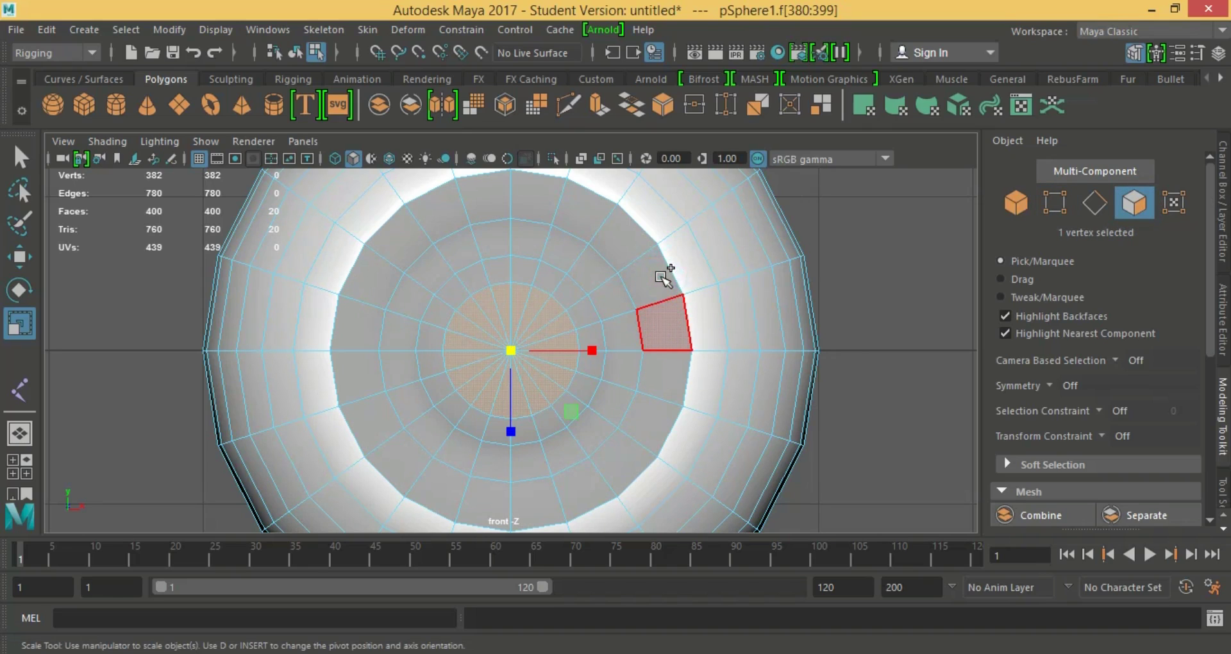
{"action": "double_click", "coordinate": [663, 276], "text": "shift"}
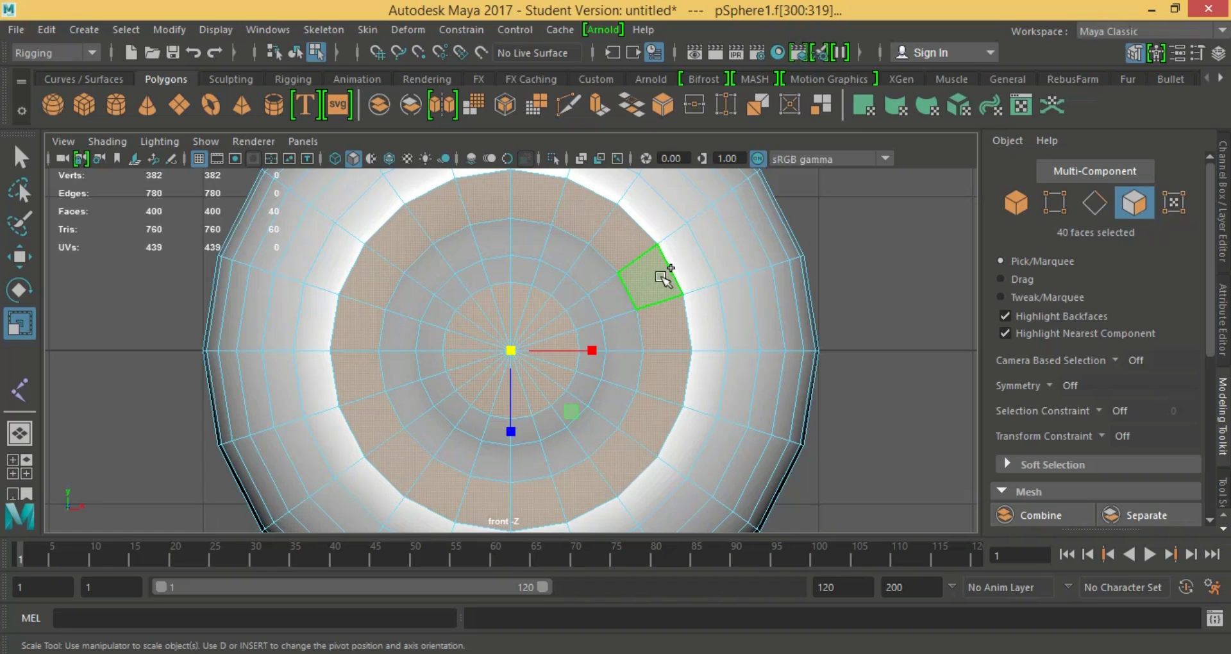
{"action": "left_click", "coordinate": [655, 302]}
{"action": "right_click_drag", "start_coordinate": [655, 136], "coordinate": [703, 628]}
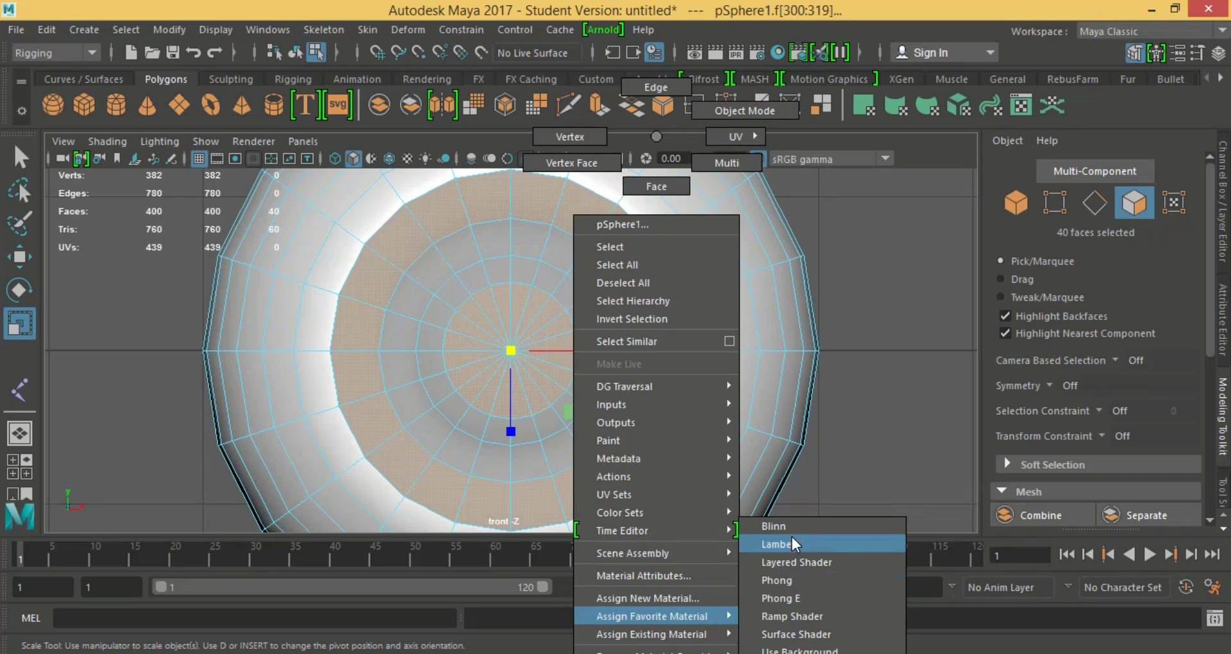
- Assign a new Blinn, blinn2, to the 40 centre faces and set its colour to black
{"action": "left_click", "coordinate": [790, 526]}
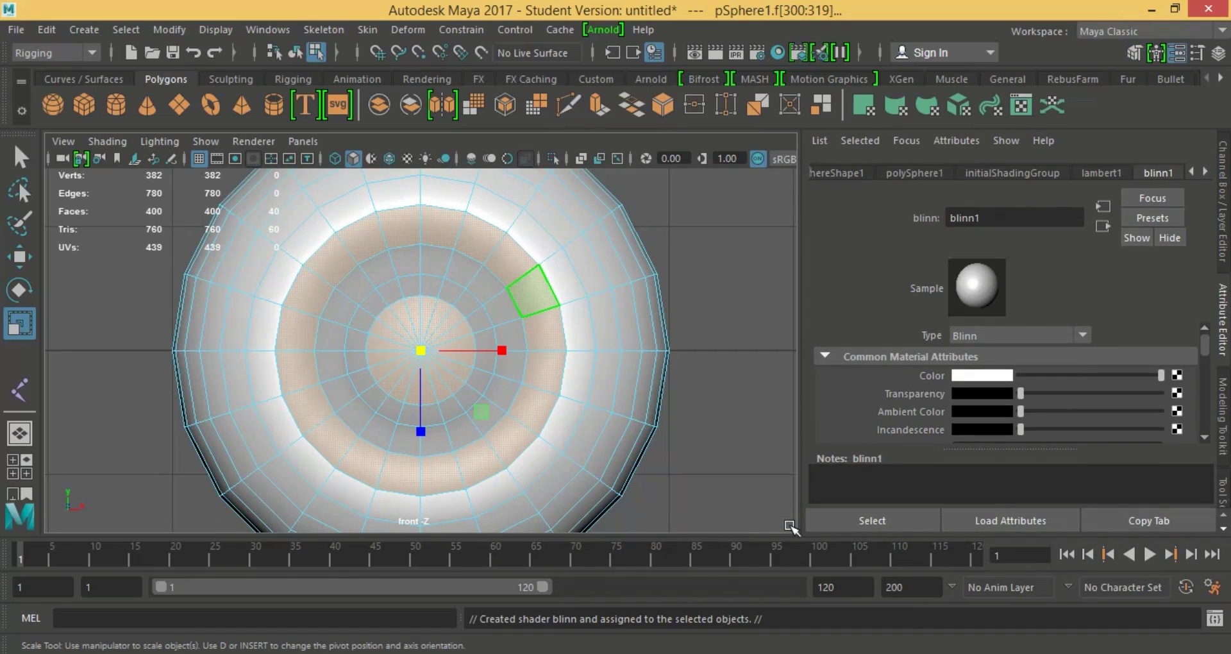
{"action": "mouse_move", "coordinate": [1077, 375]}
{"action": "left_mouse_down"}
{"action": "mouse_move", "coordinate": [987, 384]}
{"action": "mouse_move", "coordinate": [1173, 375]}
{"action": "left_mouse_up"}
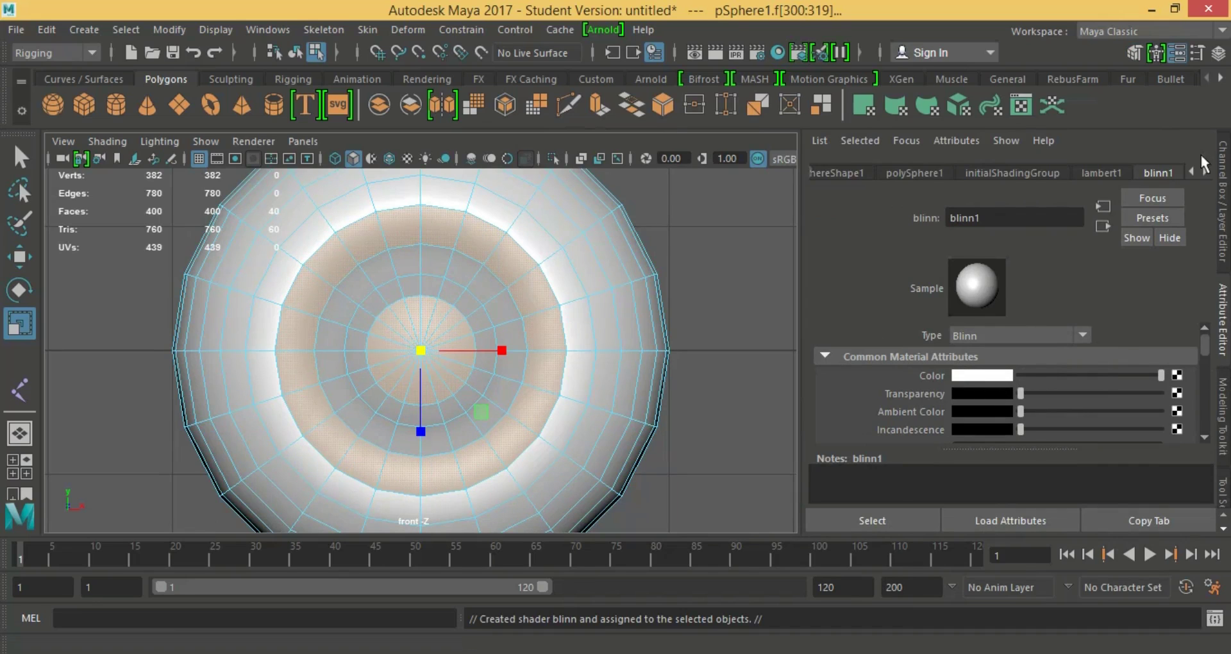
{"action": "left_click", "coordinate": [1205, 173]}
{"action": "left_click", "coordinate": [1158, 173]}
{"action": "left_click", "coordinate": [1032, 375]}
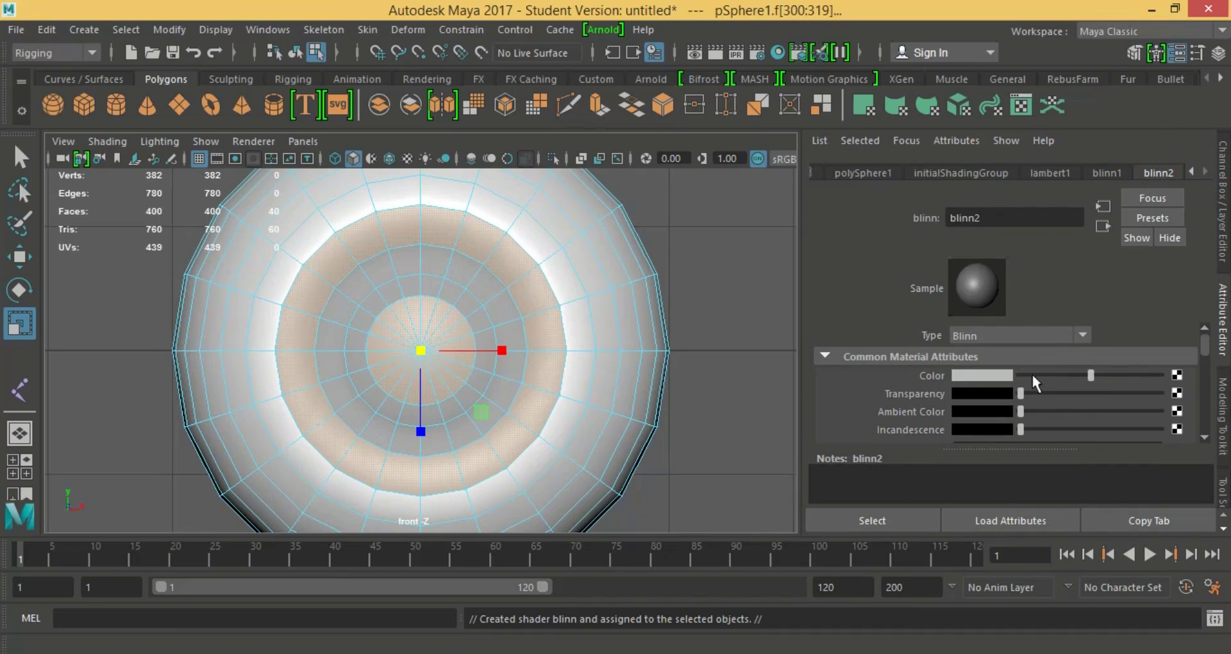
{"action": "left_click_drag", "start_coordinate": [932, 382], "coordinate": [929, 382]}
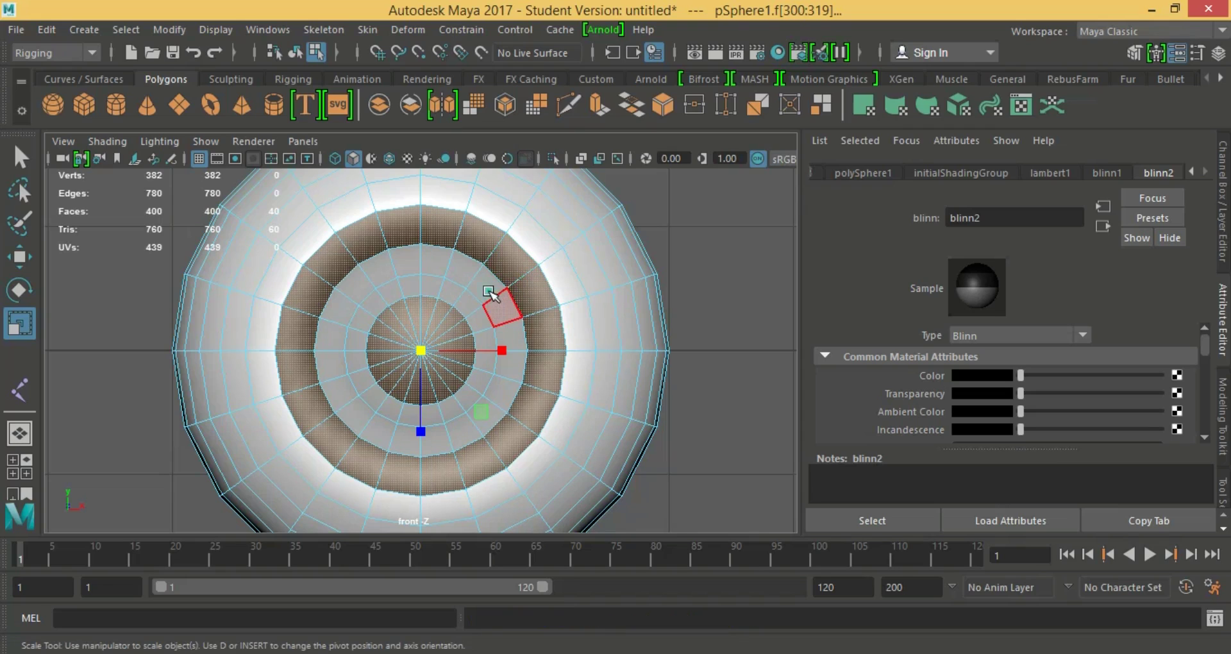
{"action": "left_click", "coordinate": [490, 294]}
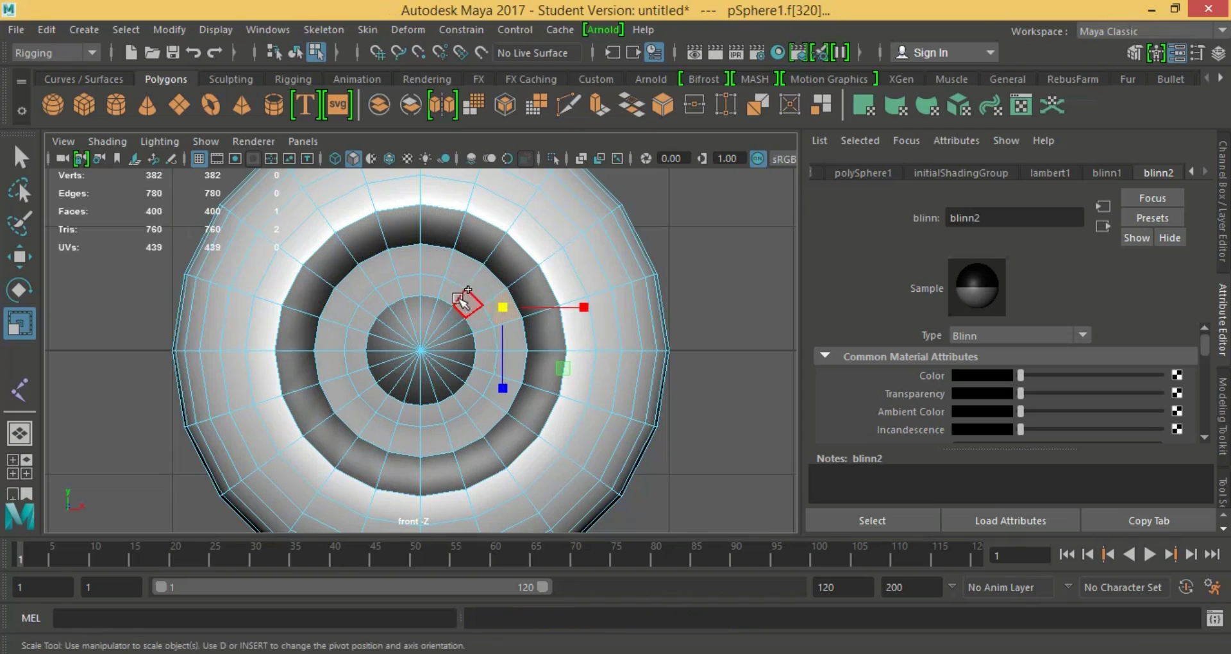
- Select two neighbouring faces in the pale ring just outside the black pupil
{"action": "left_click", "coordinate": [463, 299], "text": "shift"}
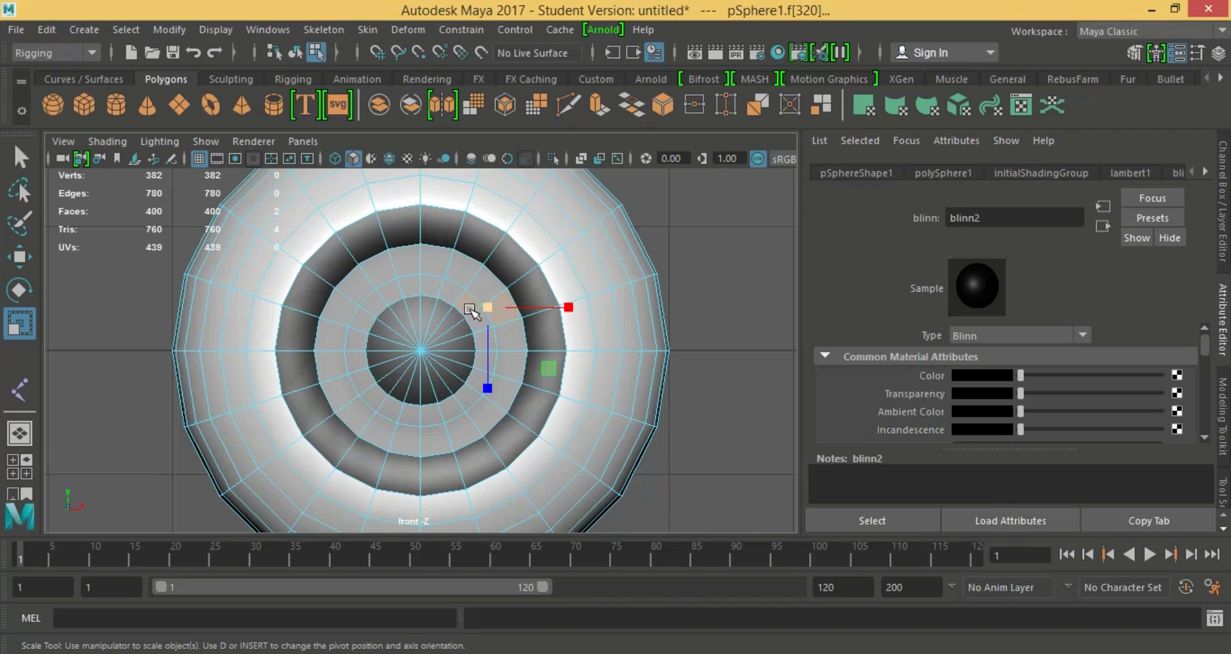
{"action": "left_click", "coordinate": [760, 365]}
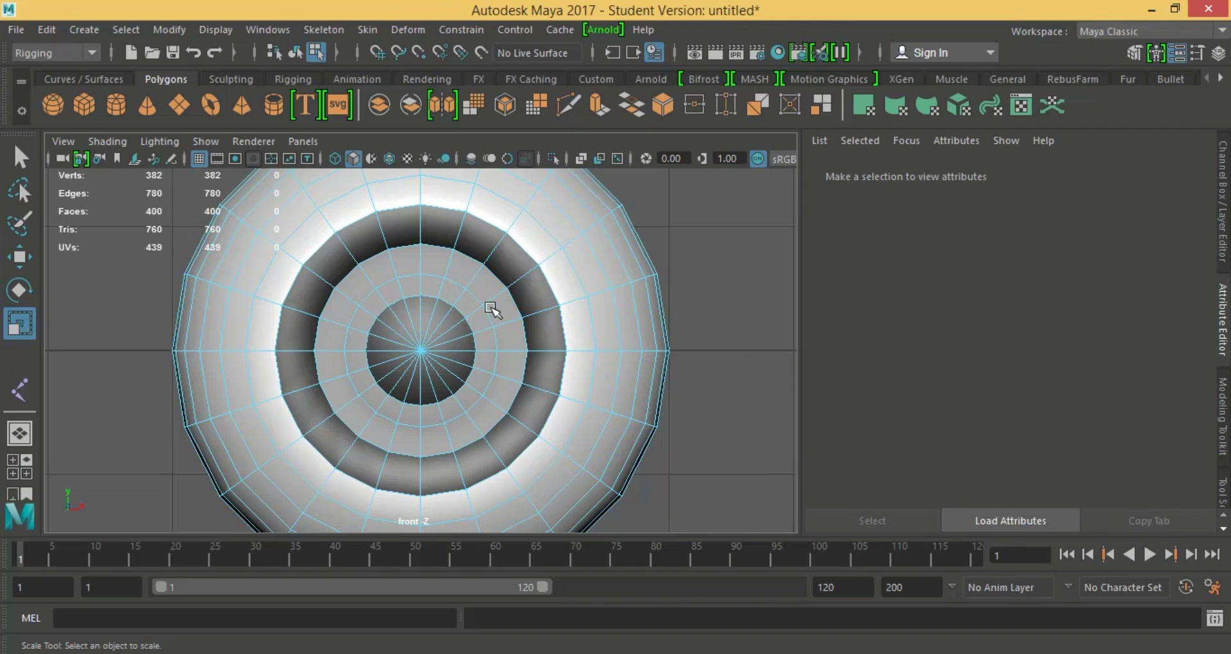
{"action": "left_click", "coordinate": [493, 310]}
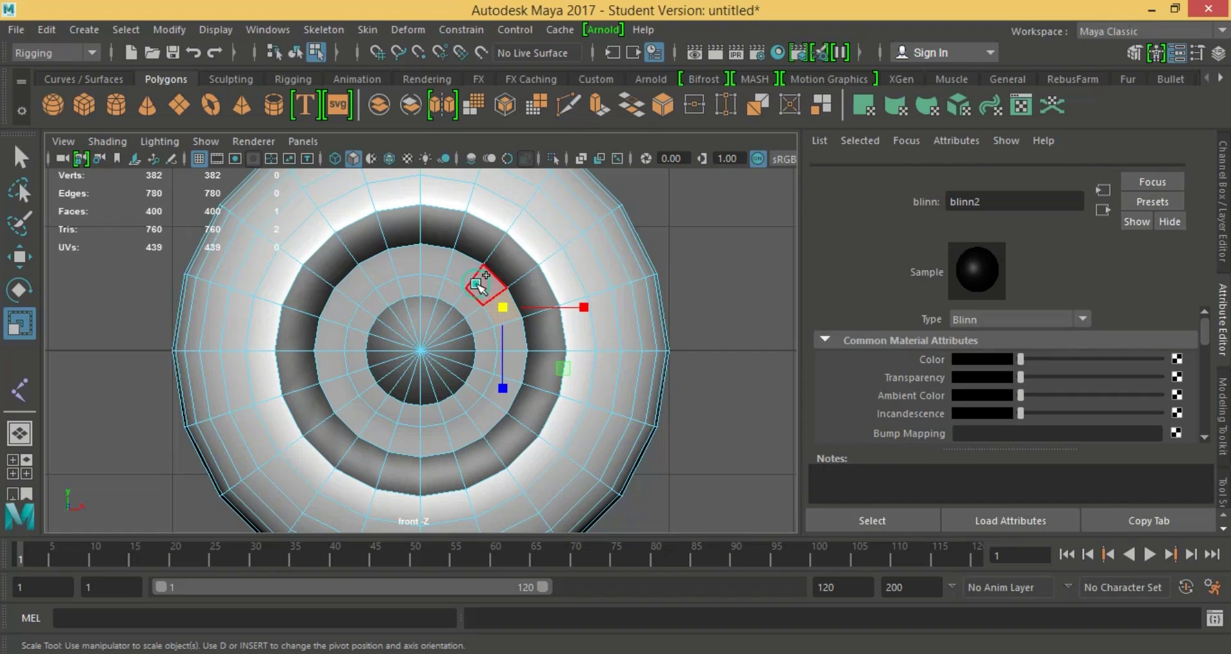
{"action": "left_click", "coordinate": [480, 285], "text": "shift"}
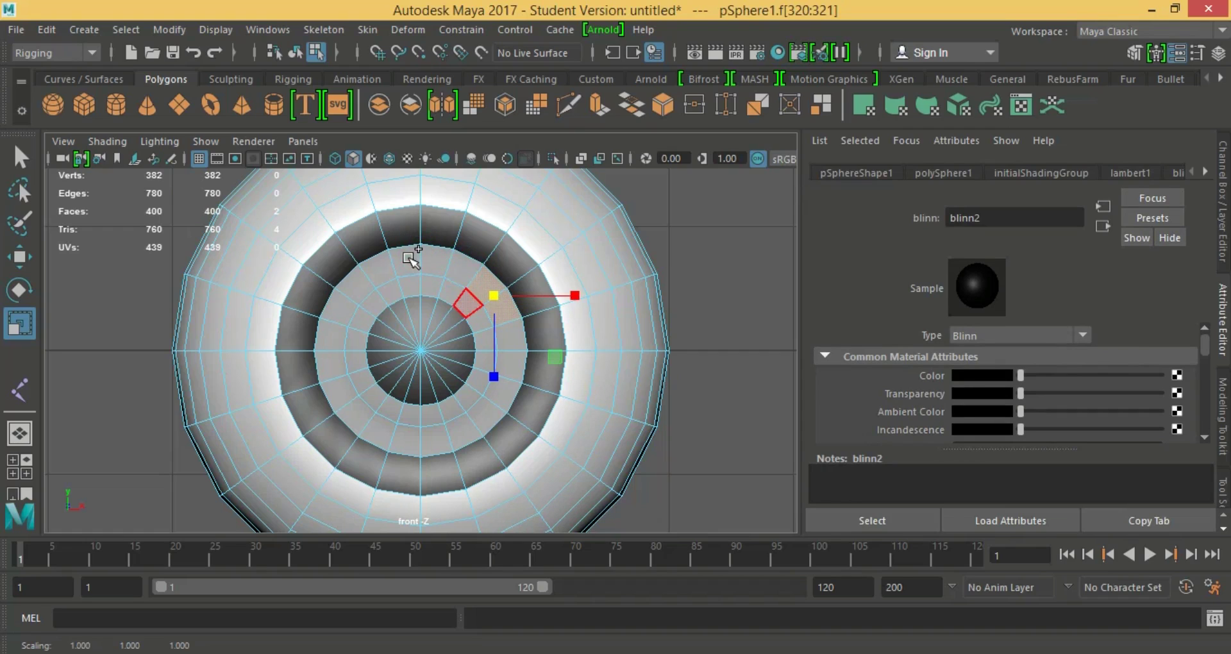
- Shift-select faces around the lower and right side of the iris ring
{"action": "mouse_move", "coordinate": [372, 280]}
{"action": "left_mouse_down", "text": "shift"}
{"action": "mouse_move", "coordinate": [385, 270]}
{"action": "mouse_move", "coordinate": [330, 341]}
{"action": "mouse_move", "coordinate": [352, 394]}
{"action": "left_mouse_up", "text": "shift"}
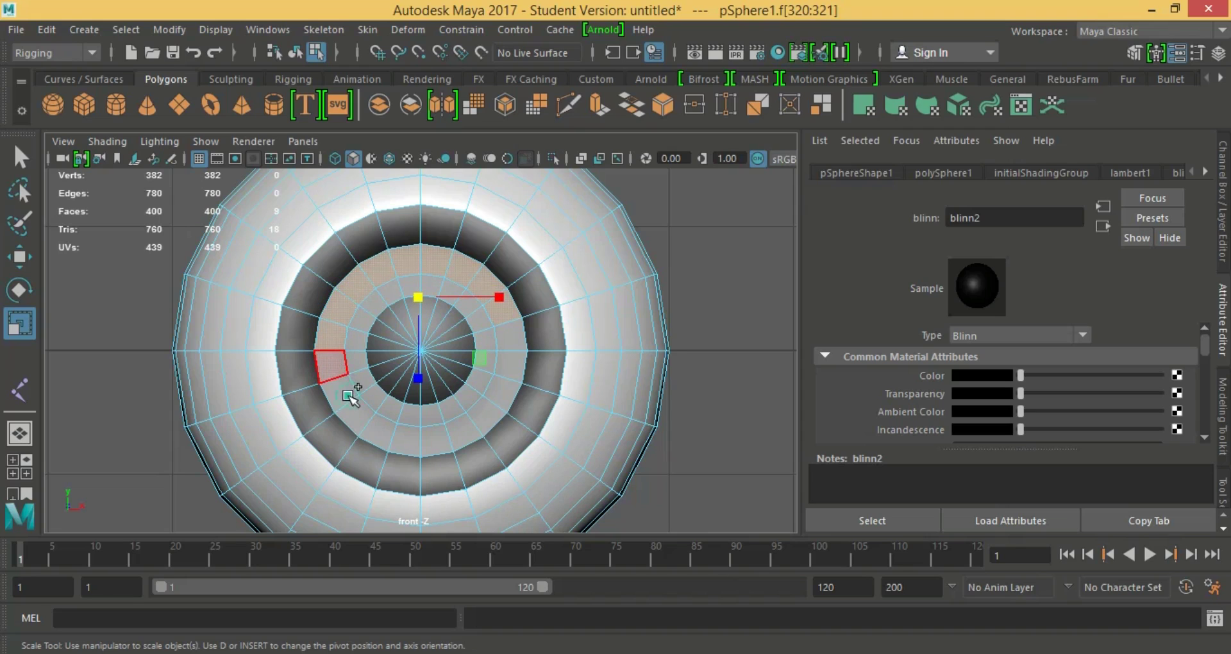
{"action": "left_click", "coordinate": [380, 426], "text": "shift"}
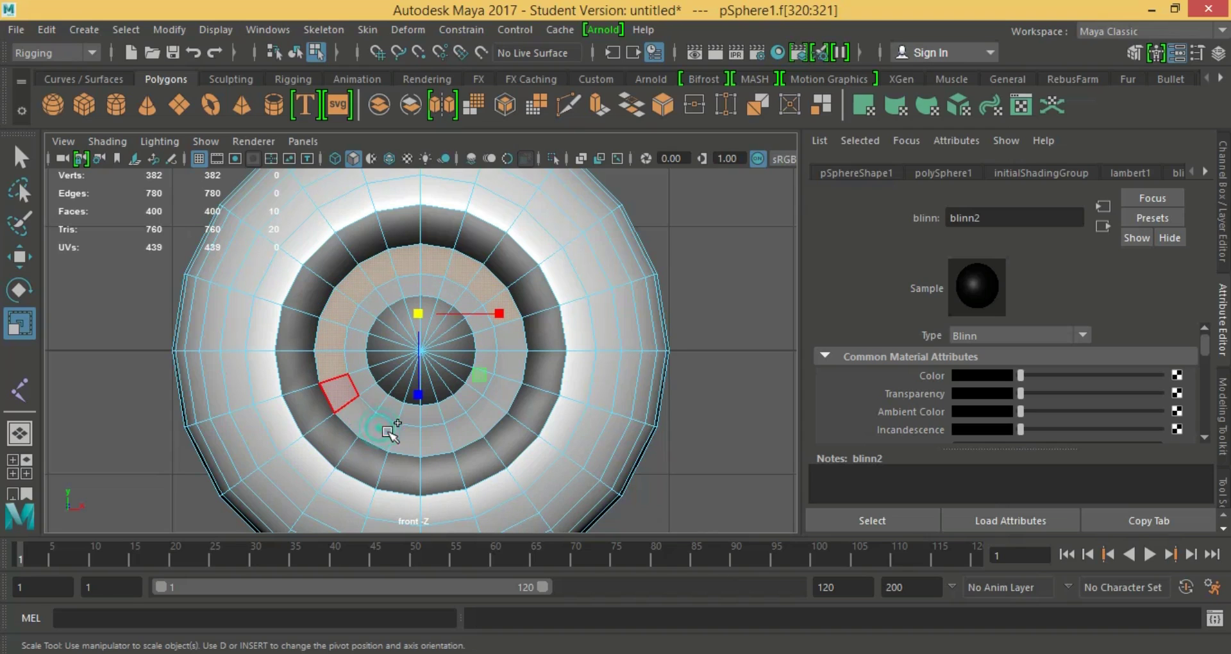
{"action": "left_click", "coordinate": [405, 435], "text": "shift"}
{"action": "left_click", "coordinate": [440, 440], "text": "shift"}
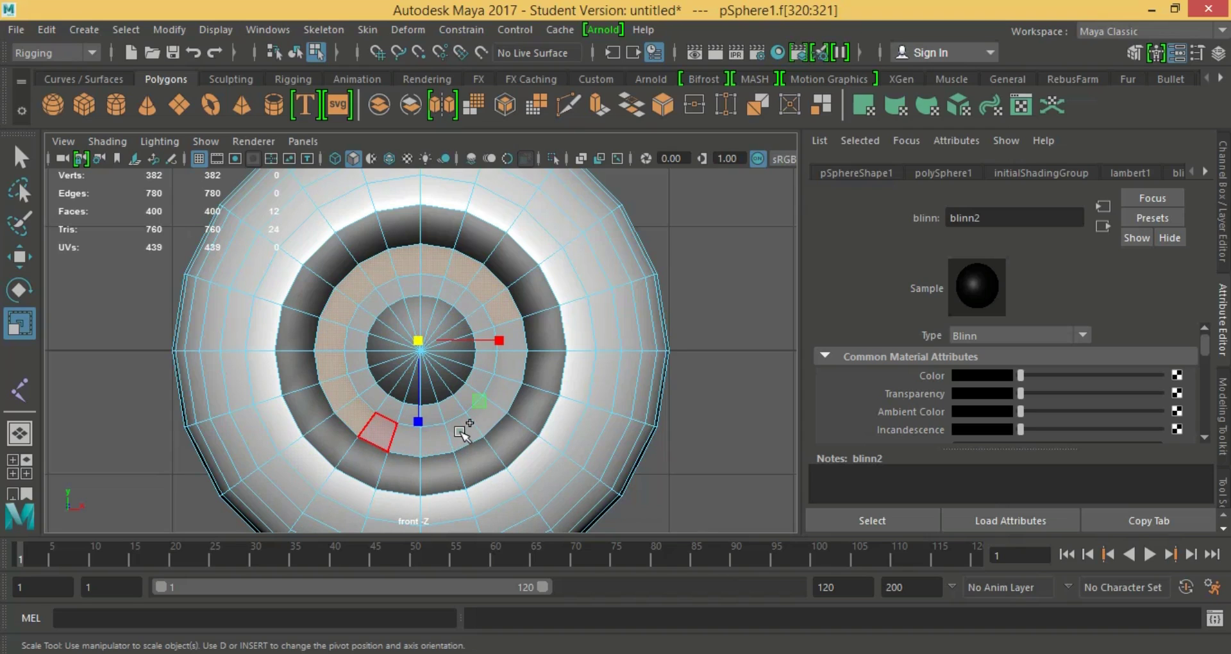
{"action": "left_click", "coordinate": [476, 423], "text": "shift"}
{"action": "left_click", "coordinate": [497, 410], "text": "shift"}
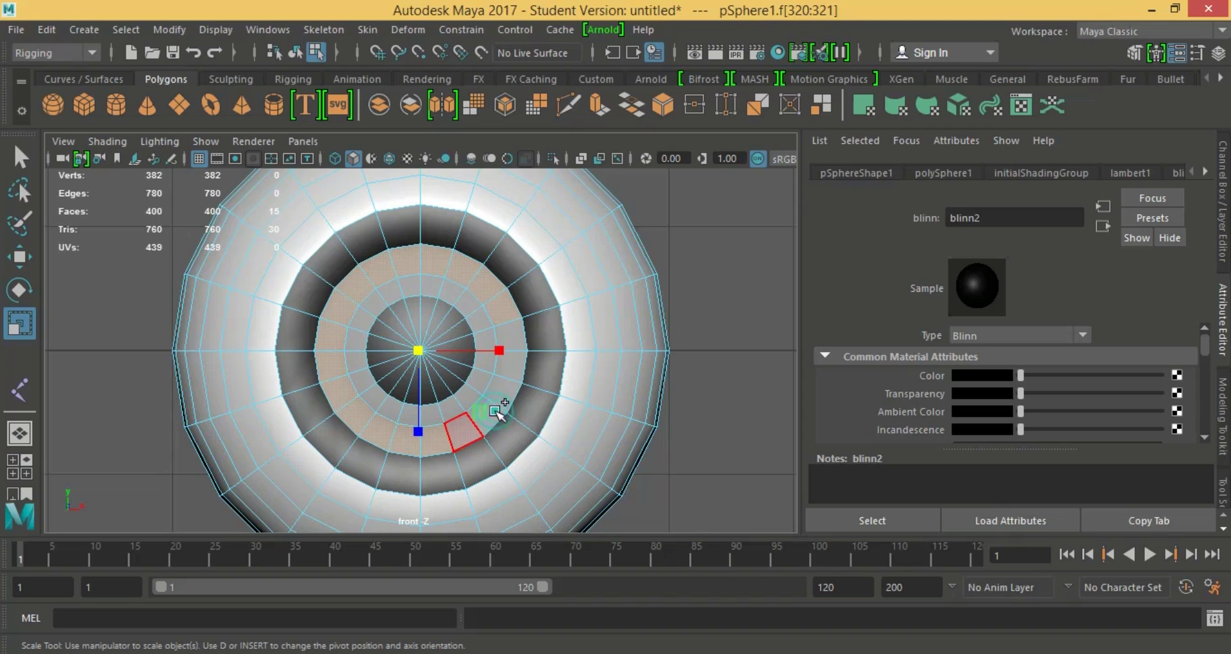
{"action": "left_click", "coordinate": [515, 349], "text": "shift"}
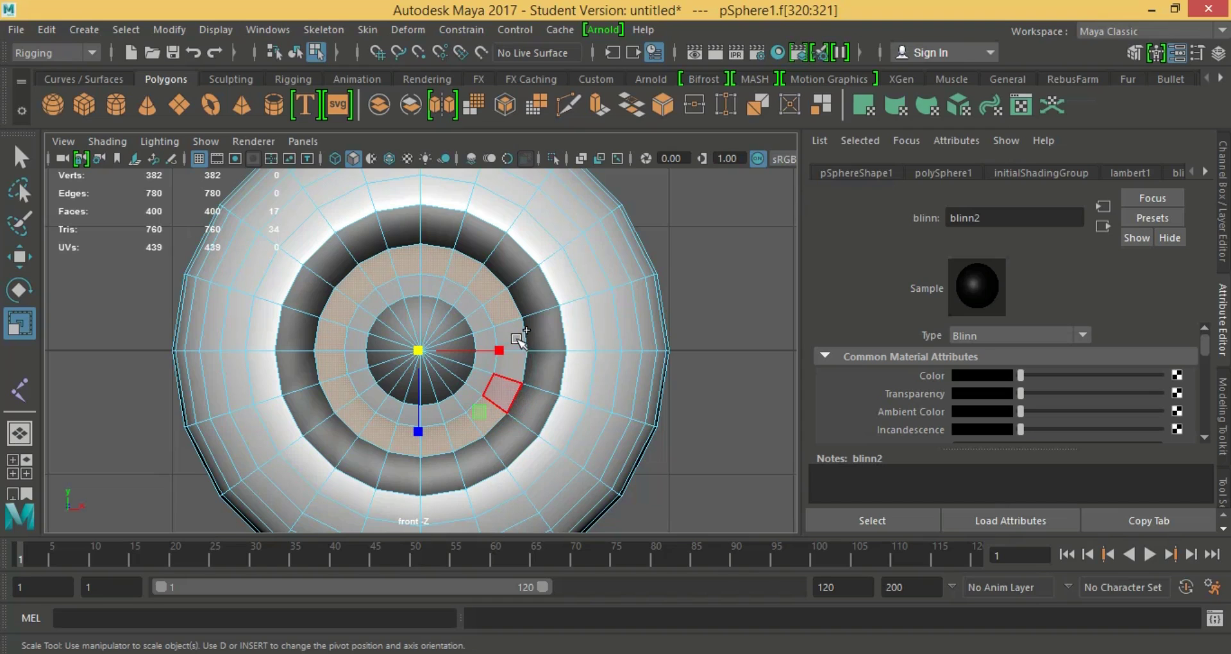
{"action": "left_click", "coordinate": [490, 322], "text": "shift"}
{"action": "left_click", "coordinate": [471, 310], "text": "shift"}
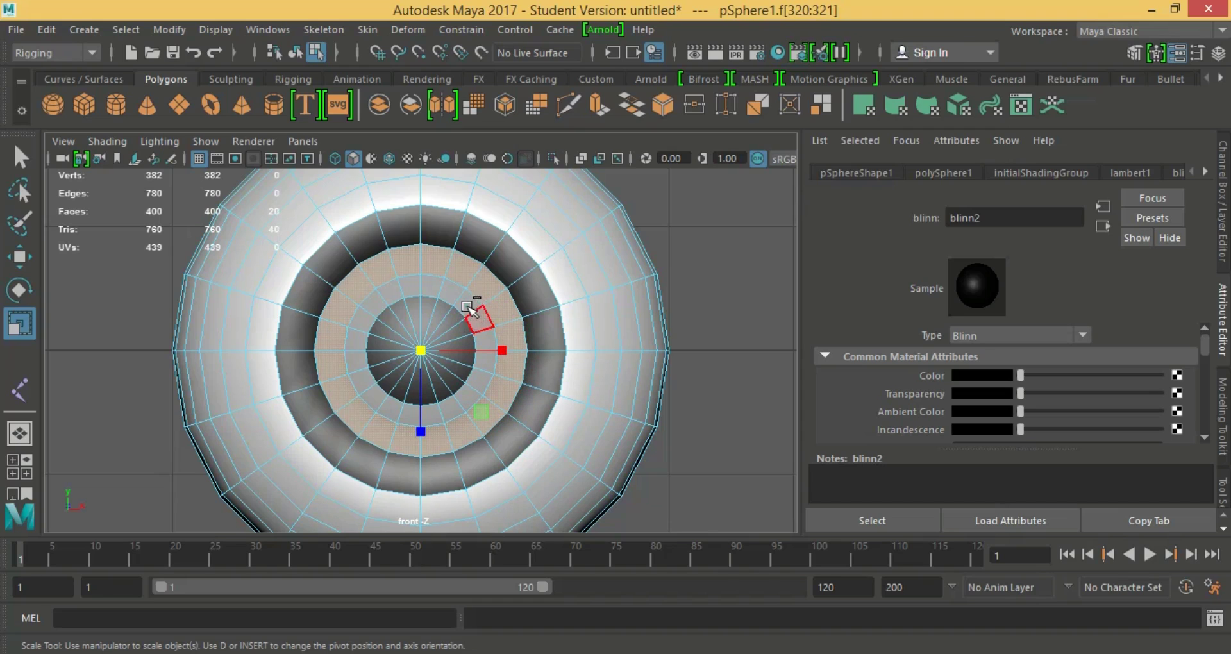
{"action": "left_click", "coordinate": [465, 301], "text": "shift"}
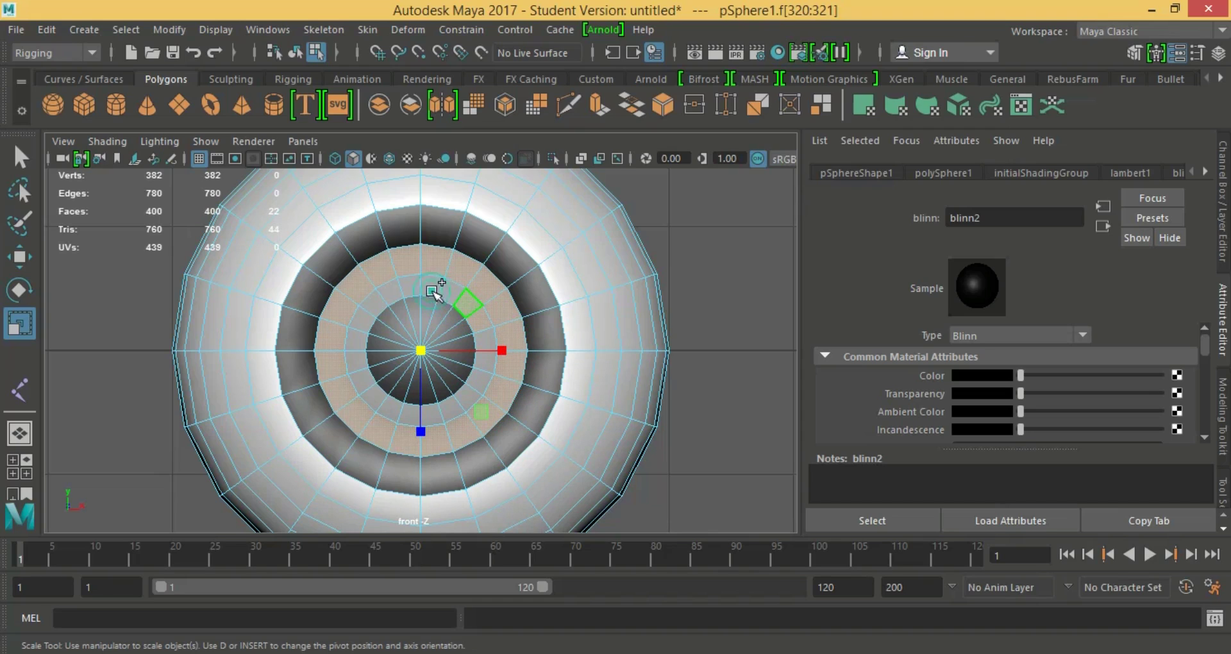
- Add the remaining iris faces and grow the selection to the full 40-face band
{"action": "left_click", "coordinate": [429, 288], "text": "shift"}
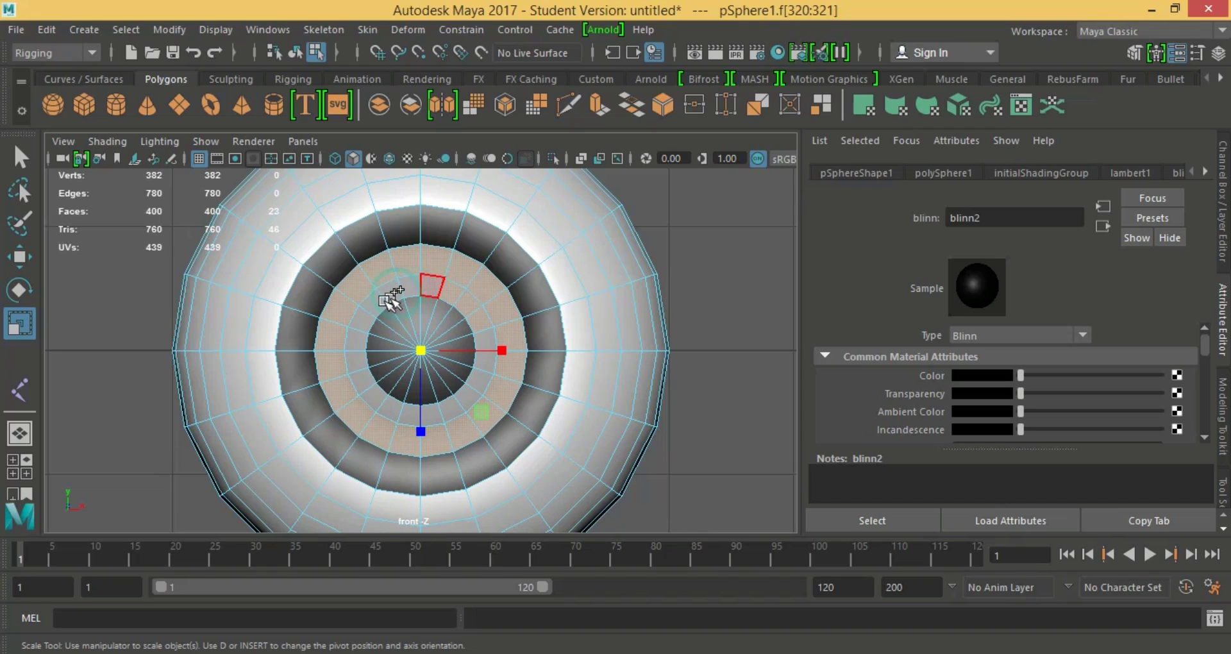
{"action": "left_click", "coordinate": [387, 297], "text": "shift"}
{"action": "left_click", "coordinate": [364, 328], "text": "shift"}
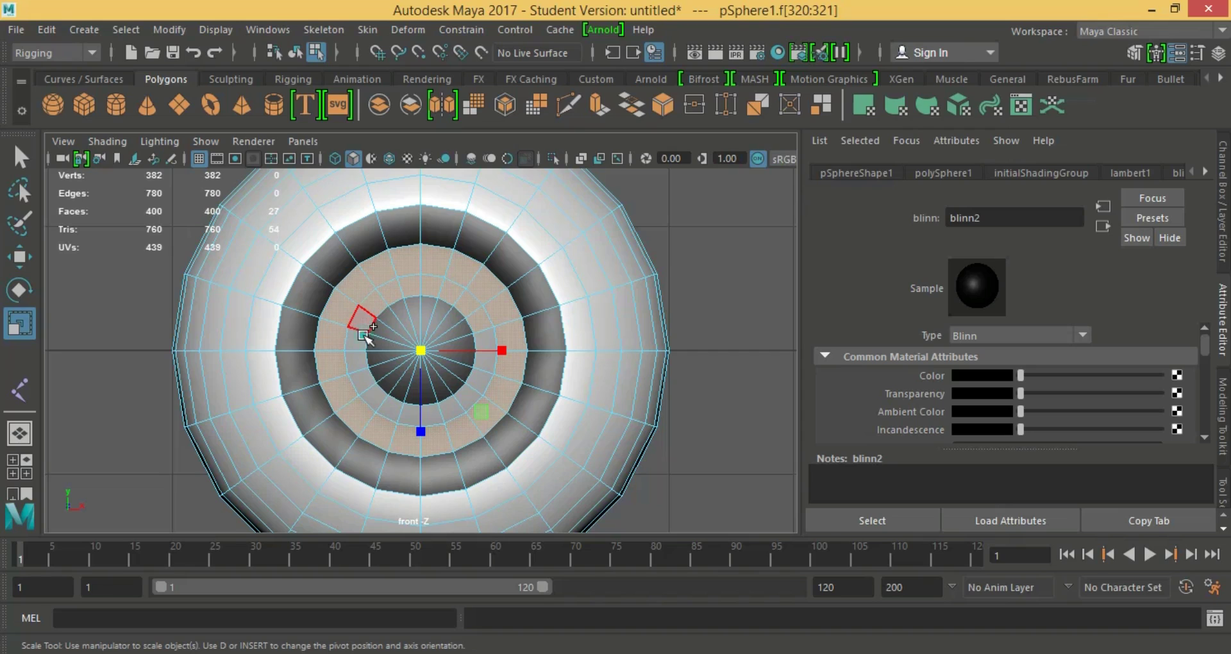
{"action": "left_click", "coordinate": [359, 346], "text": "shift"}
{"action": "left_click", "coordinate": [377, 397], "text": "shift"}
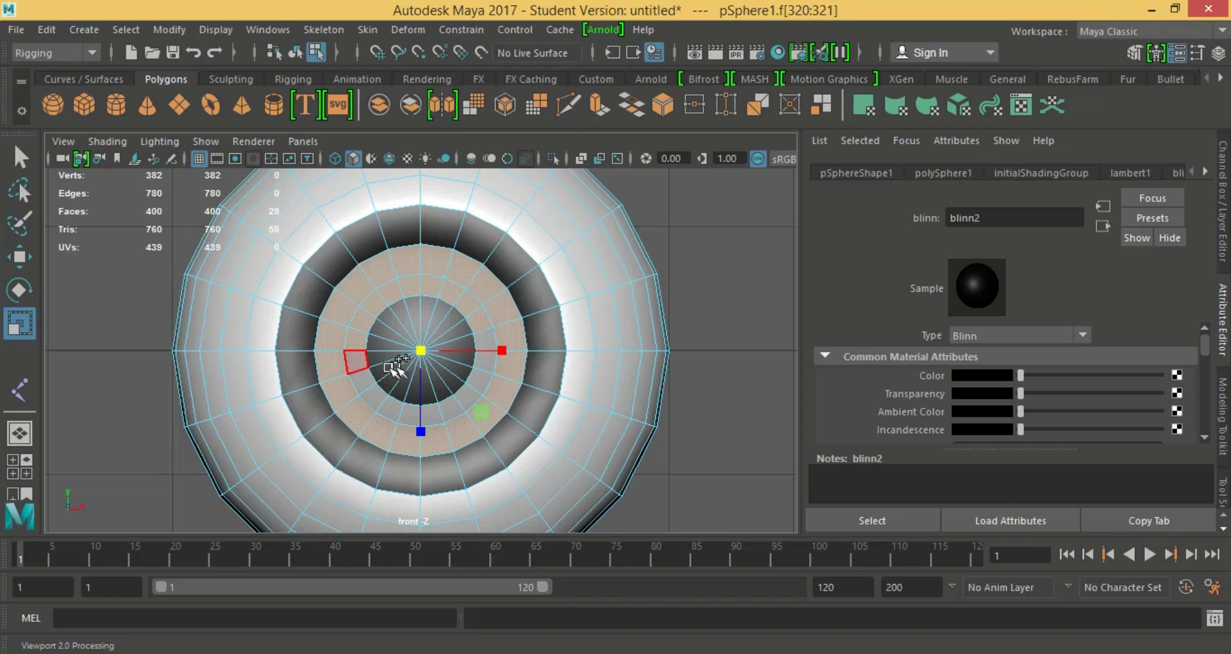
{"action": "left_click", "coordinate": [528, 423], "text": "shift"}
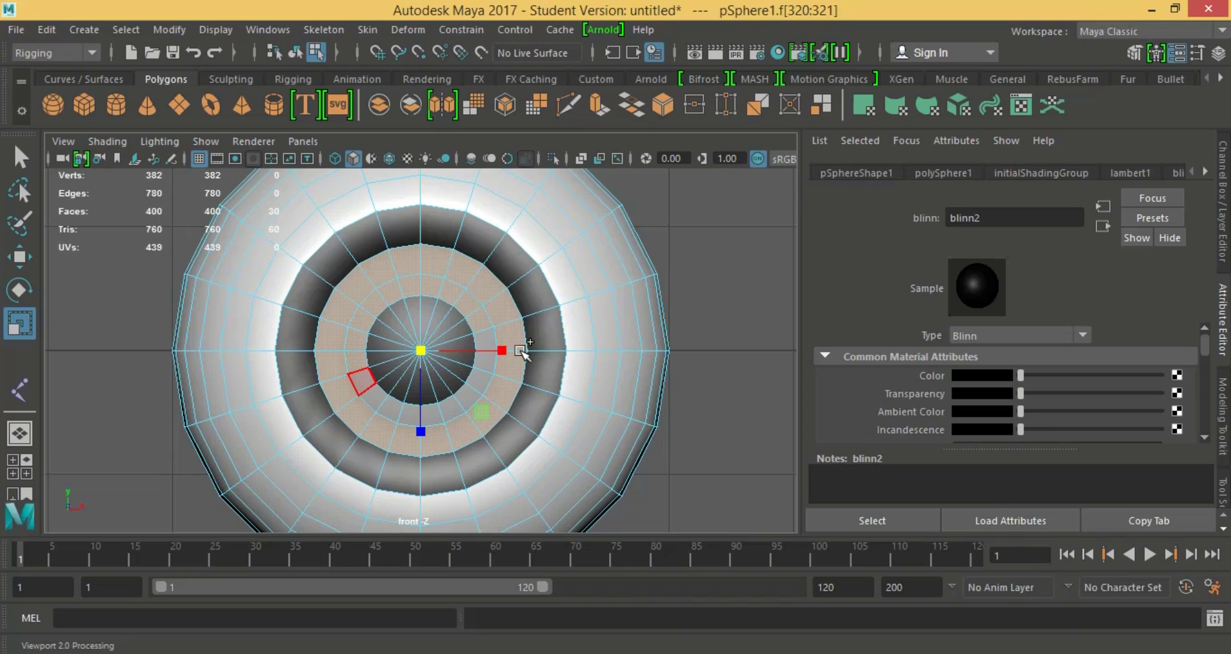
{"action": "key", "text": "ctrl+greater"}
{"action": "key", "text": "ctrl+greater"}
{"action": "key", "text": "ctrl+greater"}
{"action": "key", "text": "ctrl+greater"}
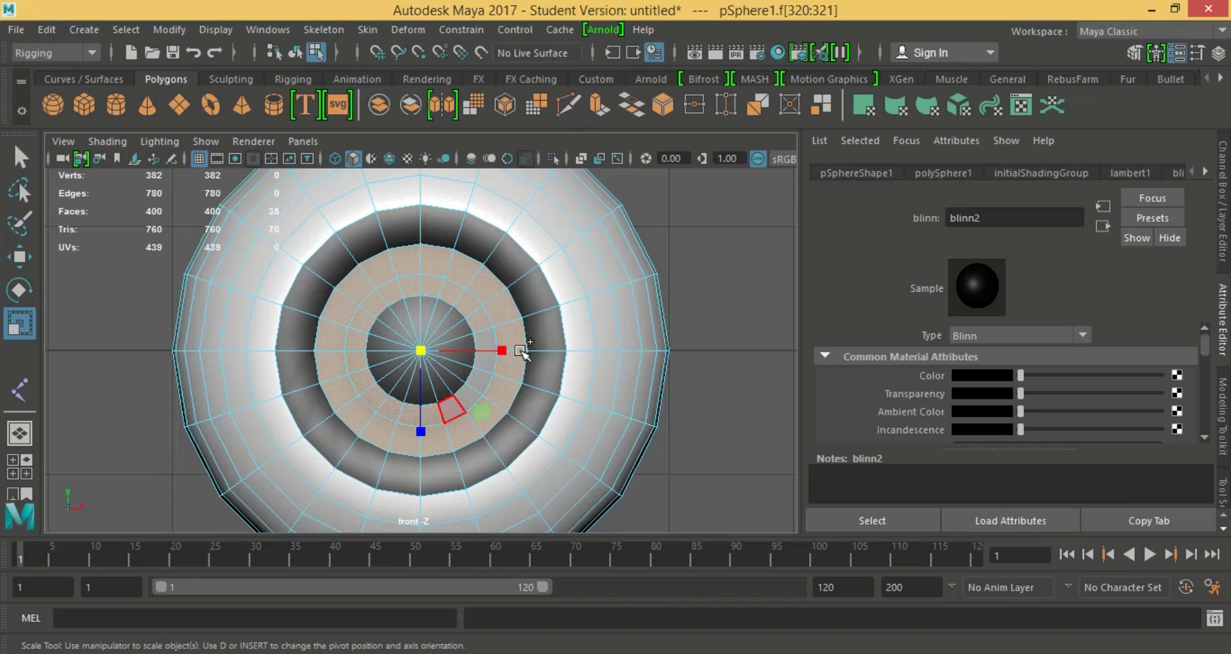
{"action": "key", "text": "ctrl+greater"}
{"action": "key", "text": "ctrl+greater"}
{"action": "key", "text": "ctrl+greater"}
{"action": "key", "text": "ctrl+greater"}
{"action": "key", "text": "ctrl+greater"}
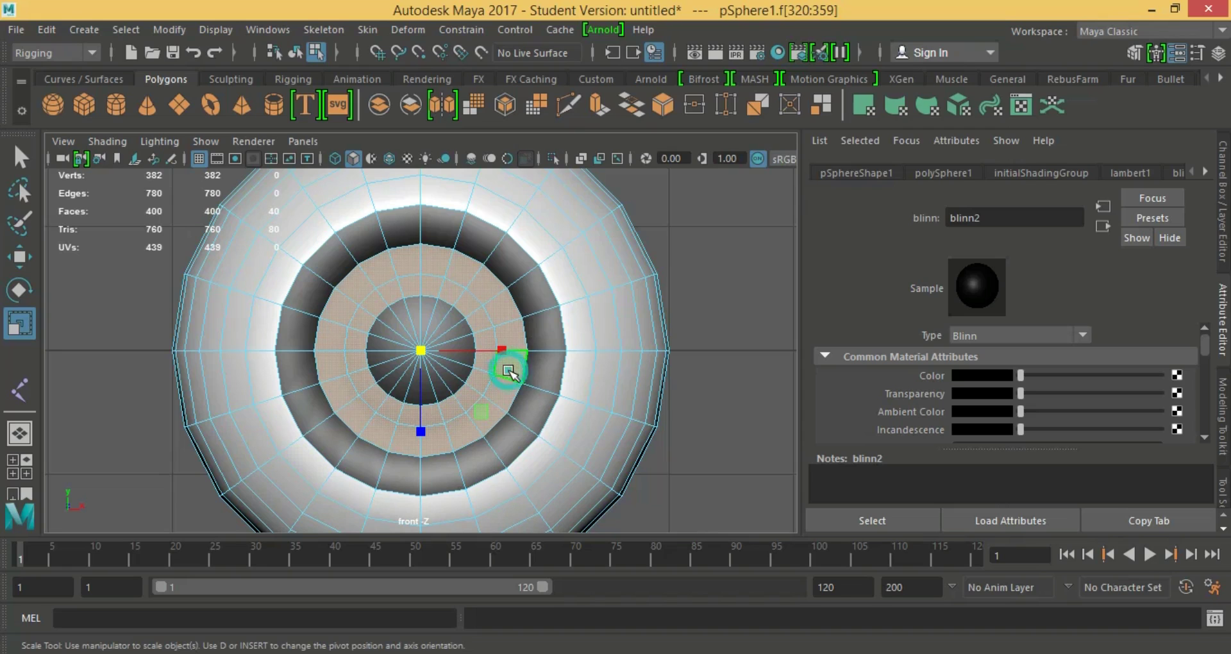
{"action": "right_click_drag", "start_coordinate": [525, 436], "coordinate": [620, 619]}
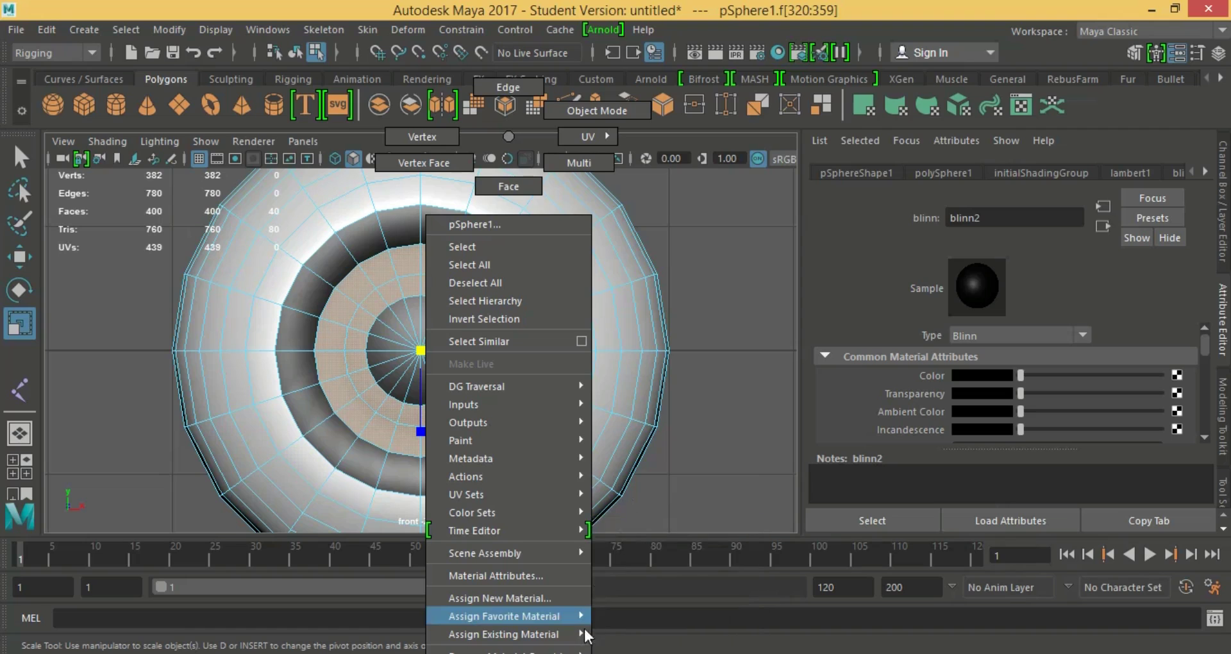
- Assign a new Blinn material (blinn3) coloured green to the iris faces, then deselect them
{"action": "left_click", "coordinate": [607, 527]}
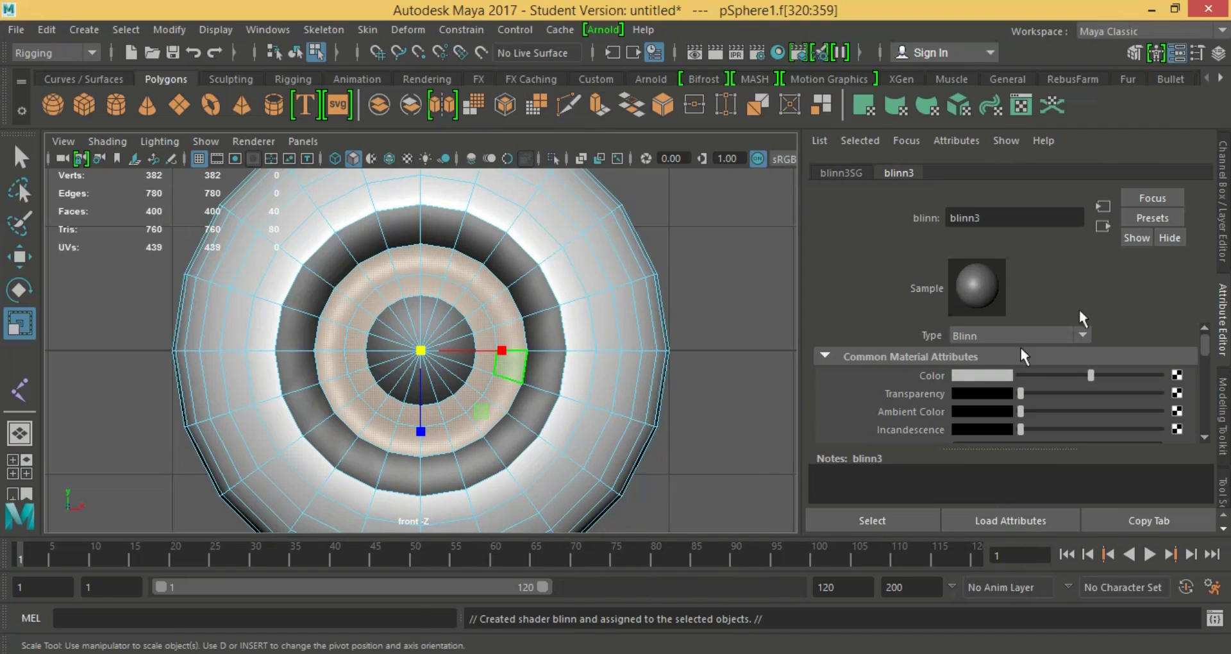
{"action": "left_click", "coordinate": [996, 372]}
{"action": "left_click", "coordinate": [881, 362]}
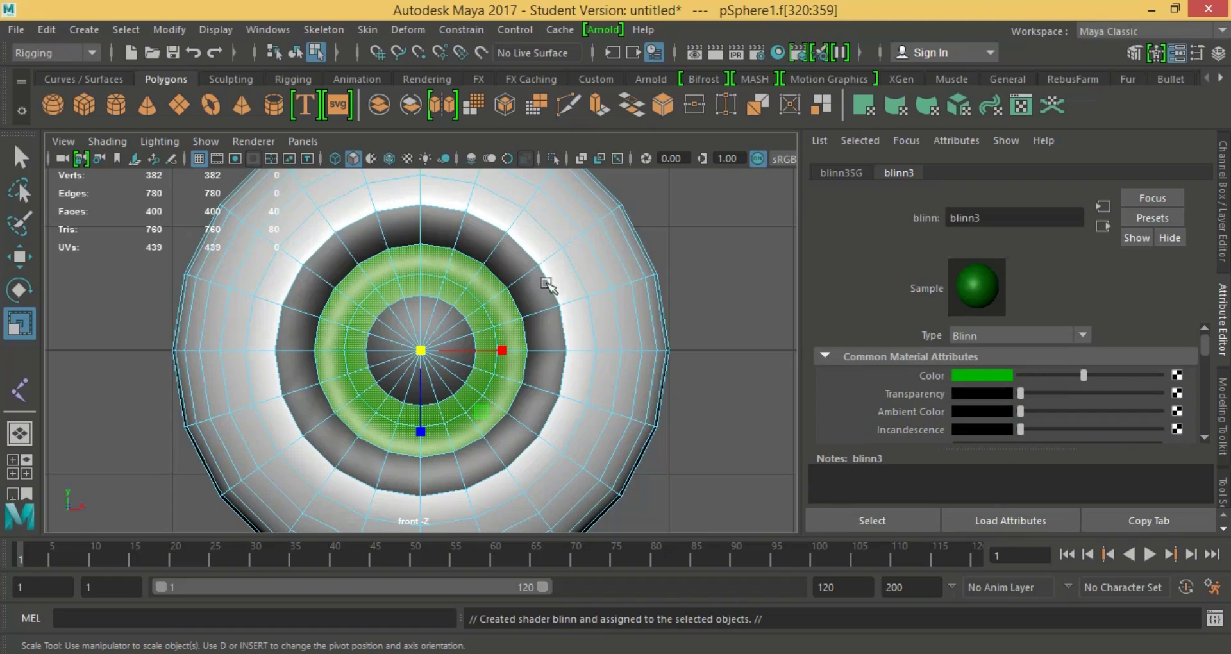
{"action": "left_click", "coordinate": [710, 292]}
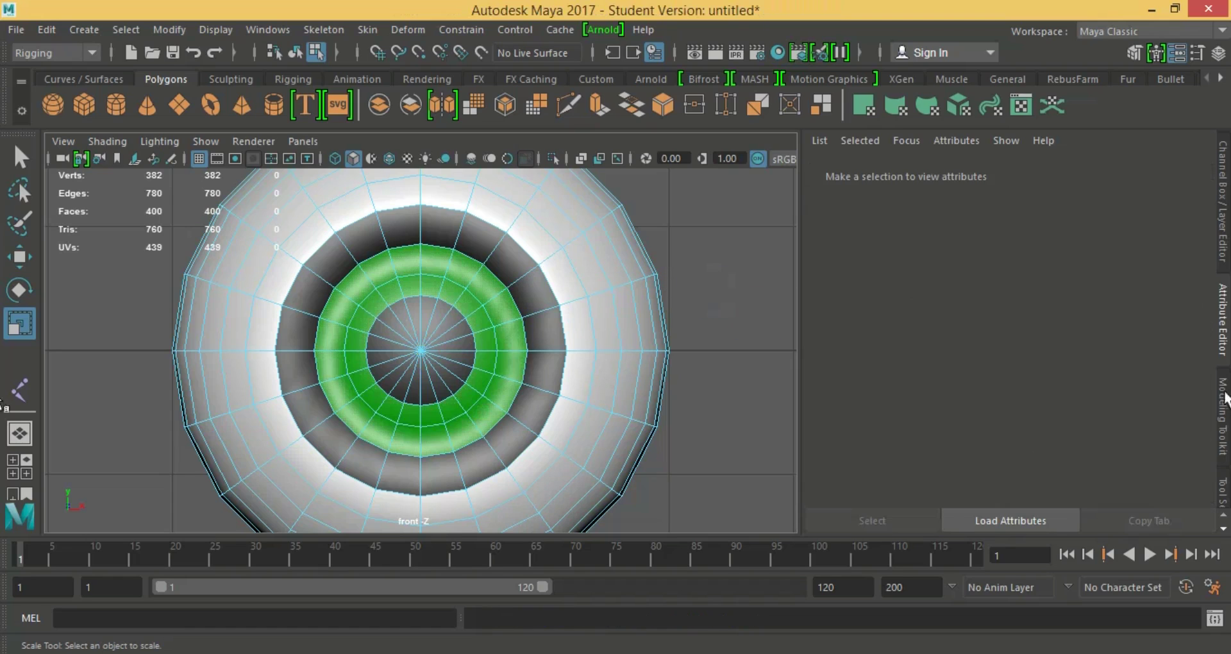
- Switch to object selection mode and show the eyeball sphere with smooth preview (3)
{"action": "left_click", "coordinate": [1222, 404]}
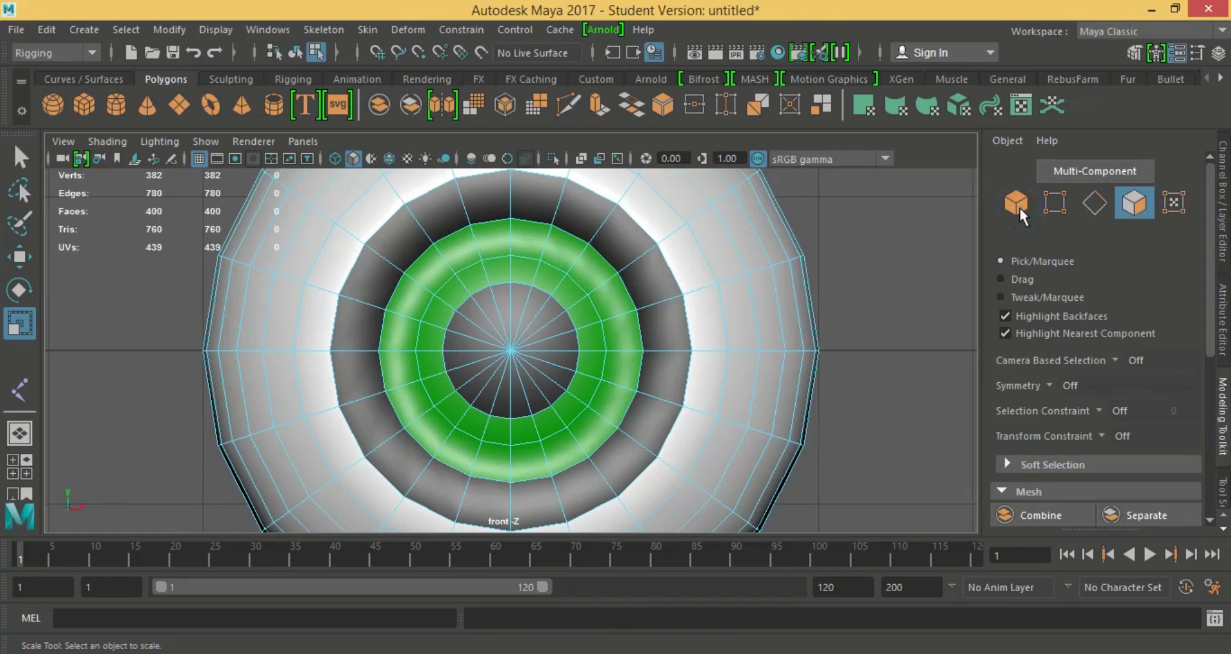
{"action": "left_click", "coordinate": [1019, 208]}
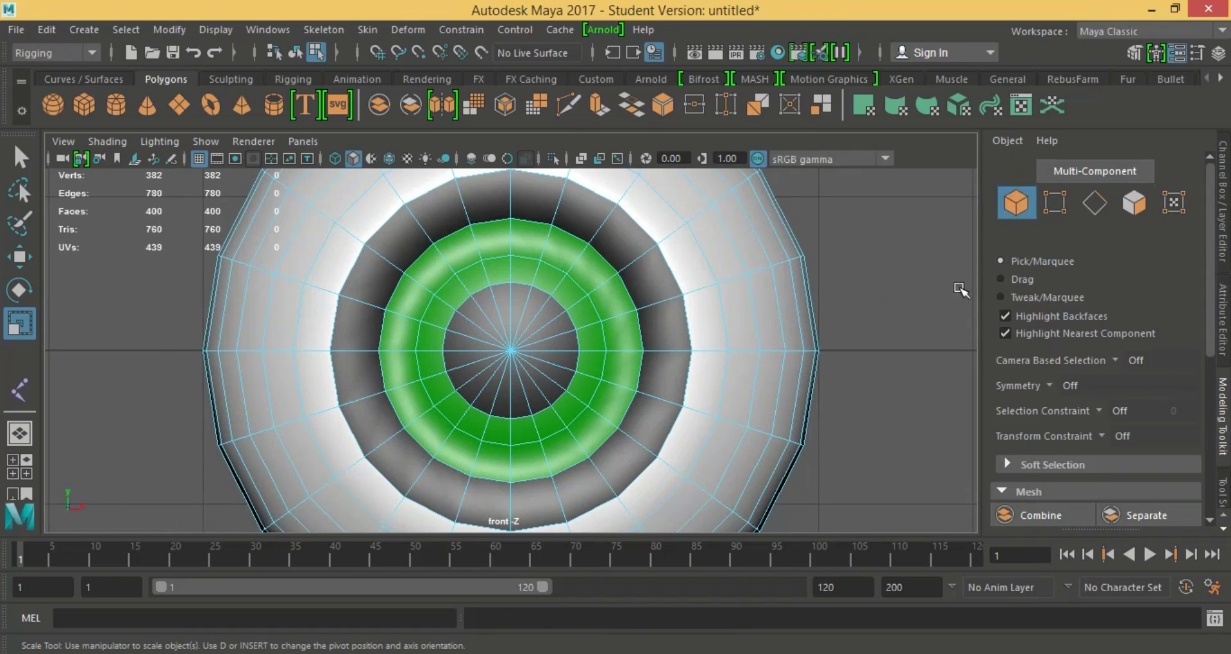
{"action": "left_click", "coordinate": [959, 287]}
{"action": "scroll", "coordinate": [877, 254], "scroll_direction": "down", "scroll_amount": 5}
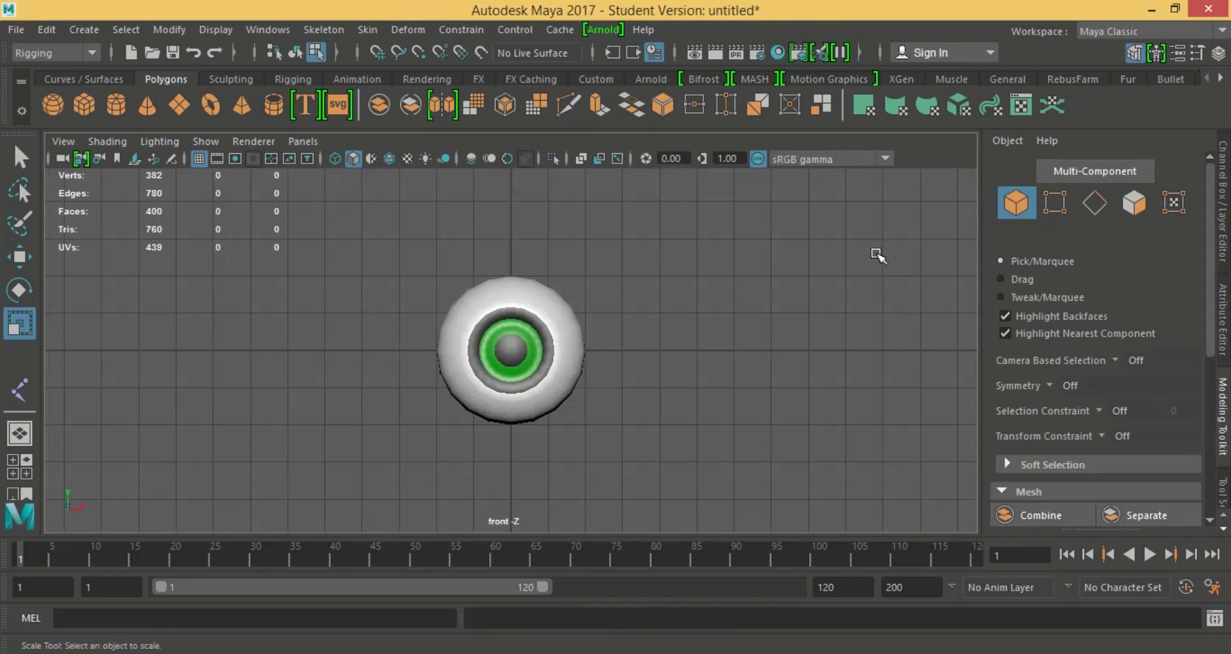
{"action": "key", "text": "F8"}
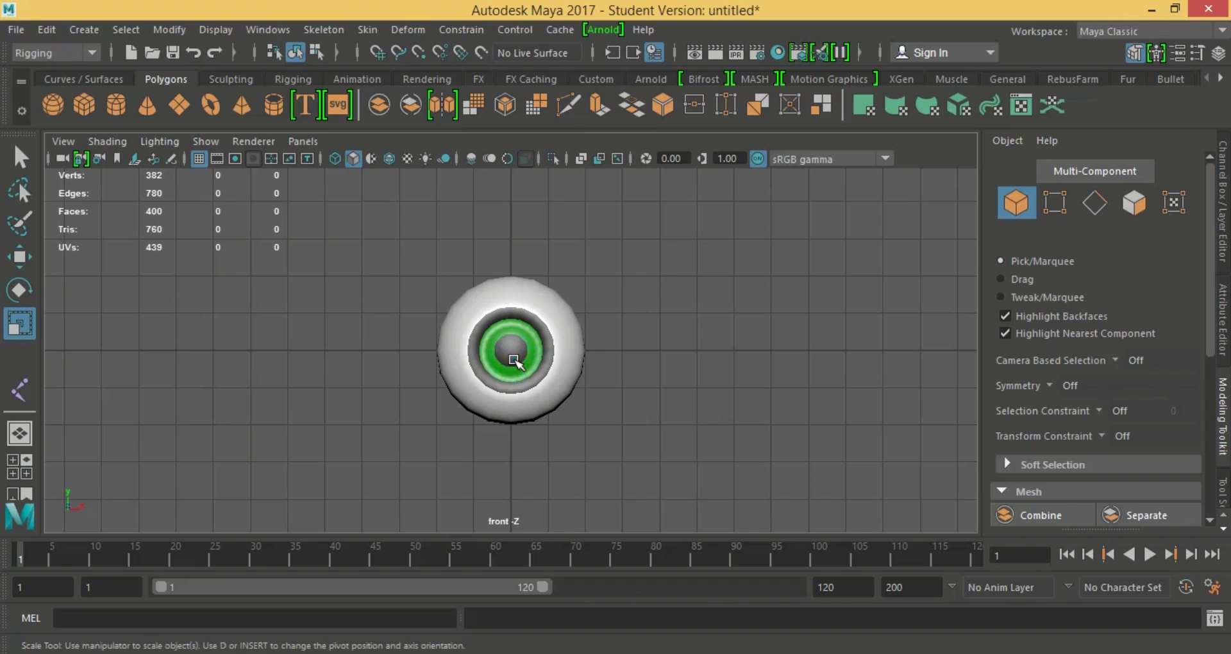
{"action": "left_click", "coordinate": [514, 360]}
{"action": "key", "text": "3"}
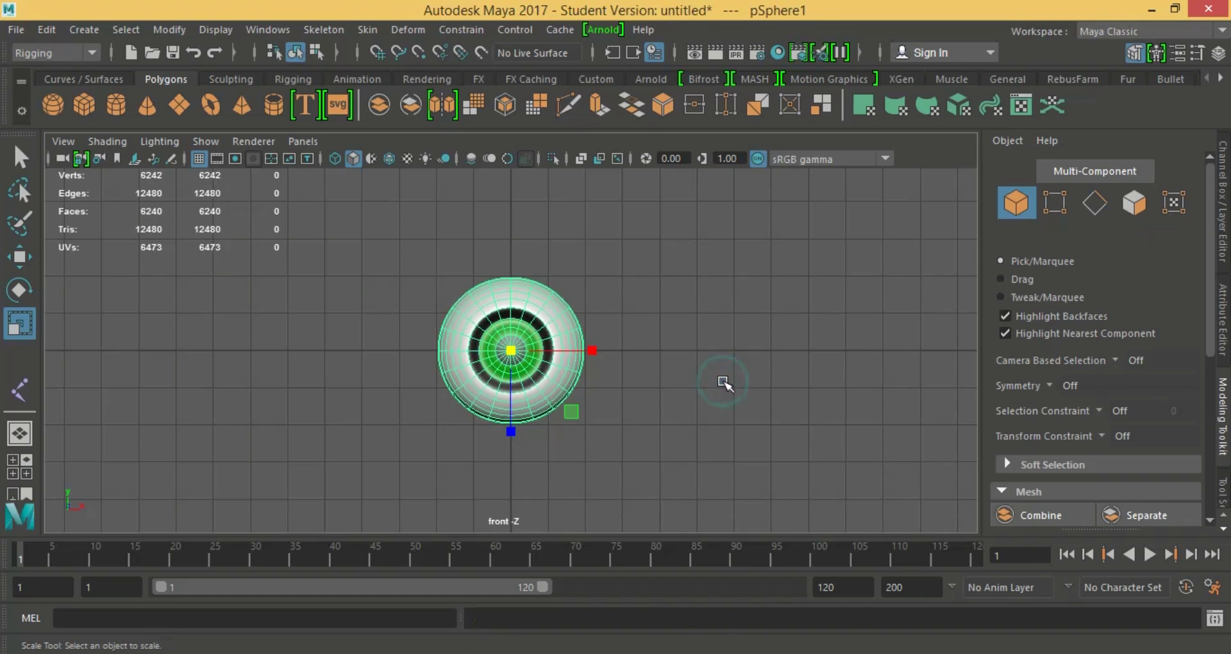
{"action": "left_click", "coordinate": [723, 382]}
- Draw a small NURBS circle over the eyeball from the curves shelf
{"action": "scroll", "coordinate": [648, 318], "scroll_direction": "up", "scroll_amount": 2}
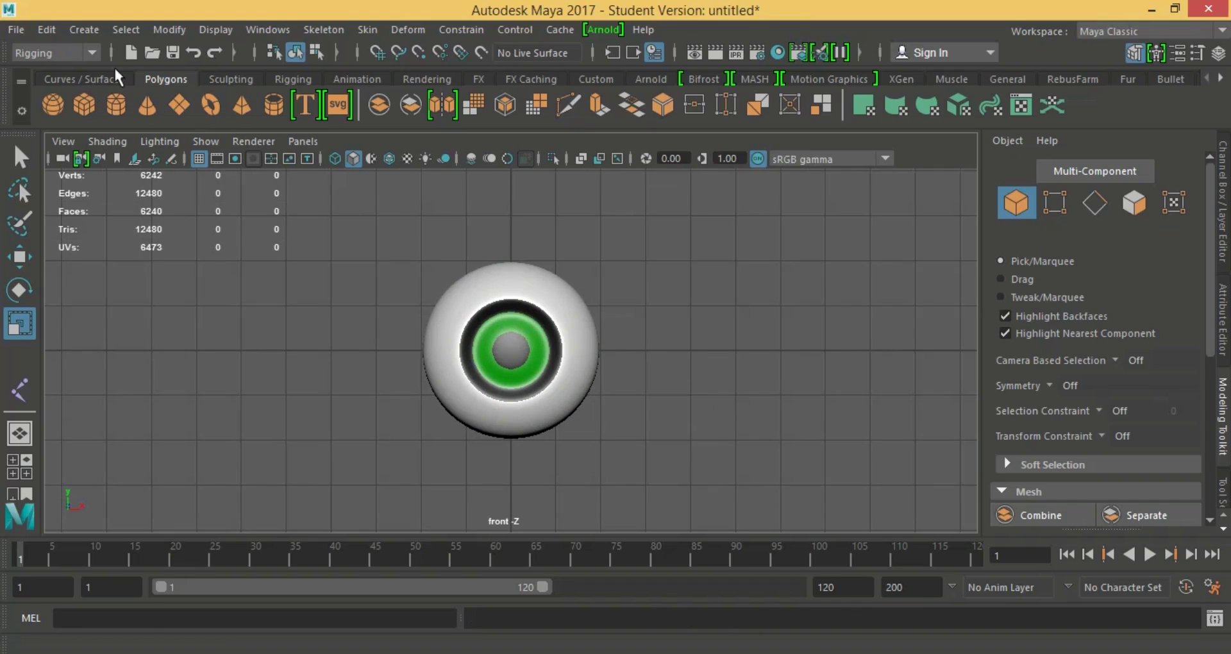
{"action": "left_click", "coordinate": [95, 73]}
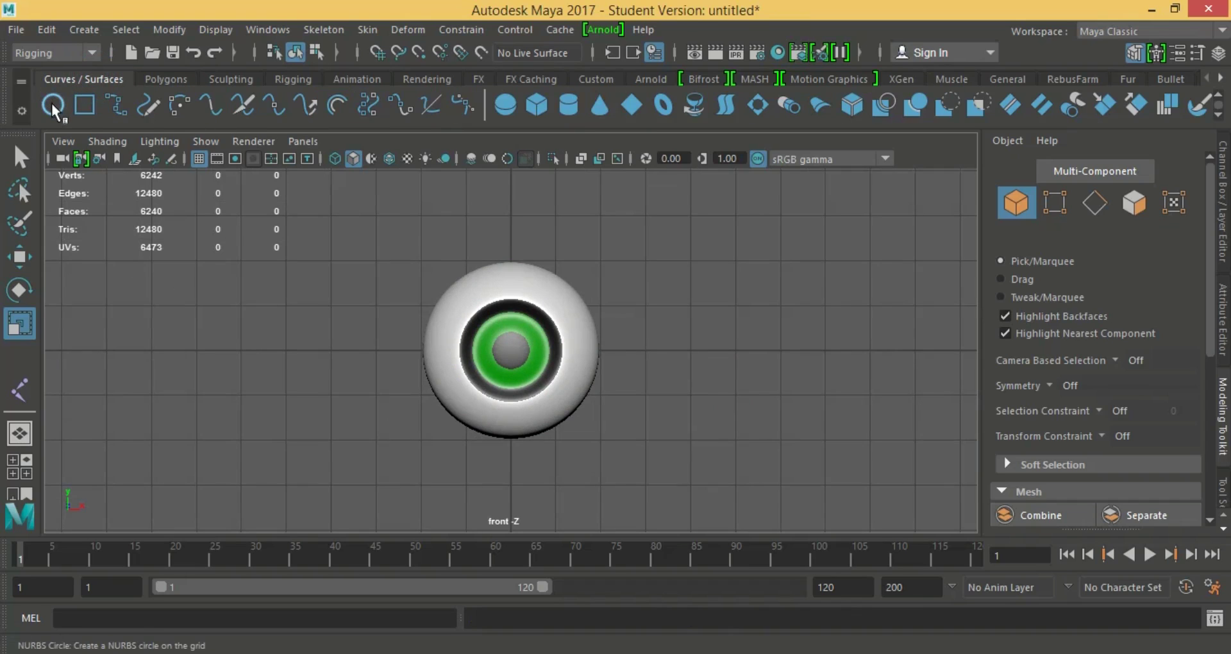
{"action": "left_click", "coordinate": [52, 102]}
{"action": "left_click_drag", "start_coordinate": [510, 349], "coordinate": [520, 346]}
- Select the eyeball sphere and set its Translate X to 5
{"action": "left_click", "coordinate": [520, 347]}
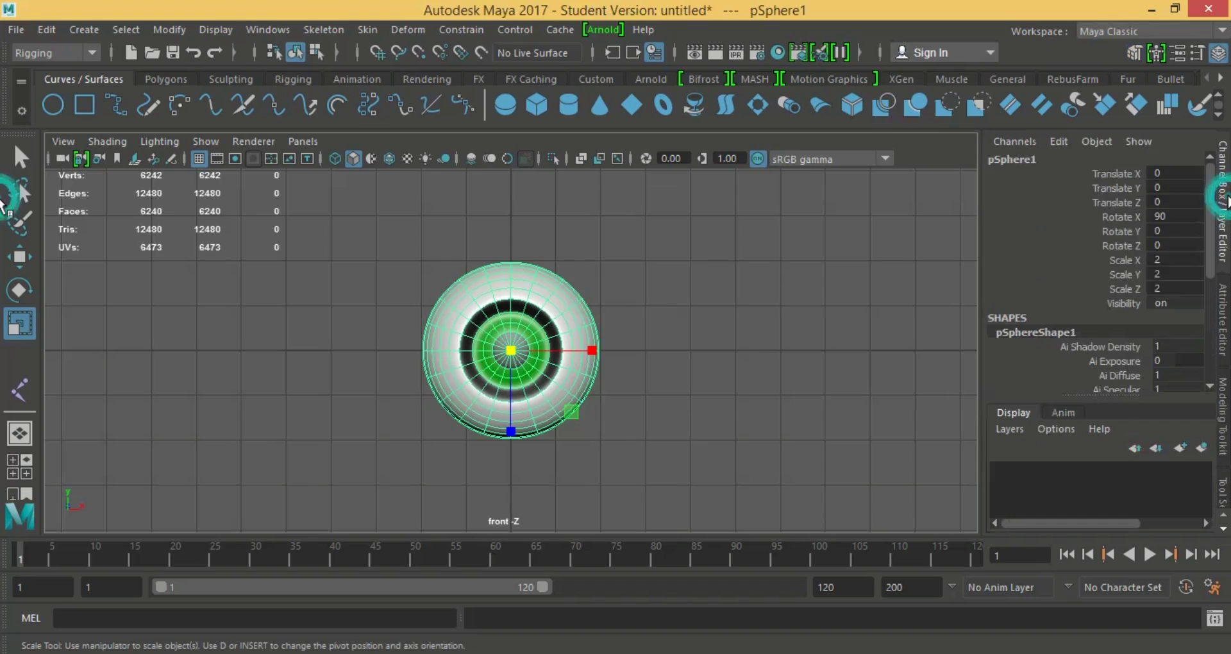
{"action": "left_click", "coordinate": [1167, 171]}
{"action": "type", "text": "5"}
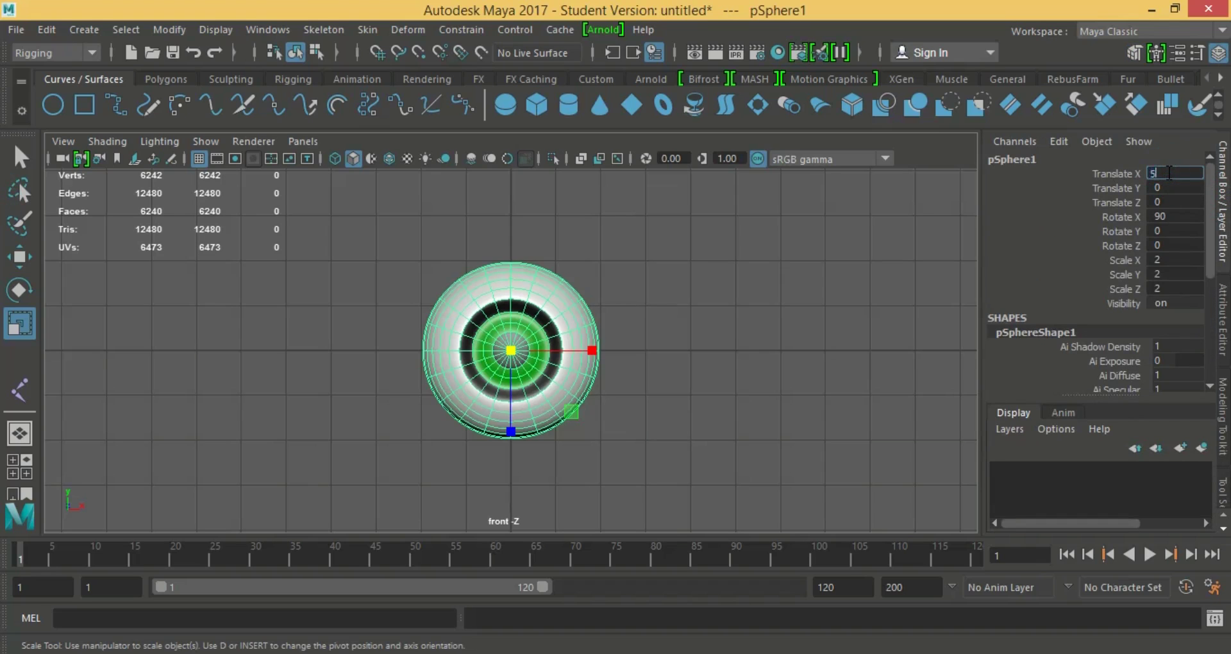
{"action": "key", "text": "Return"}
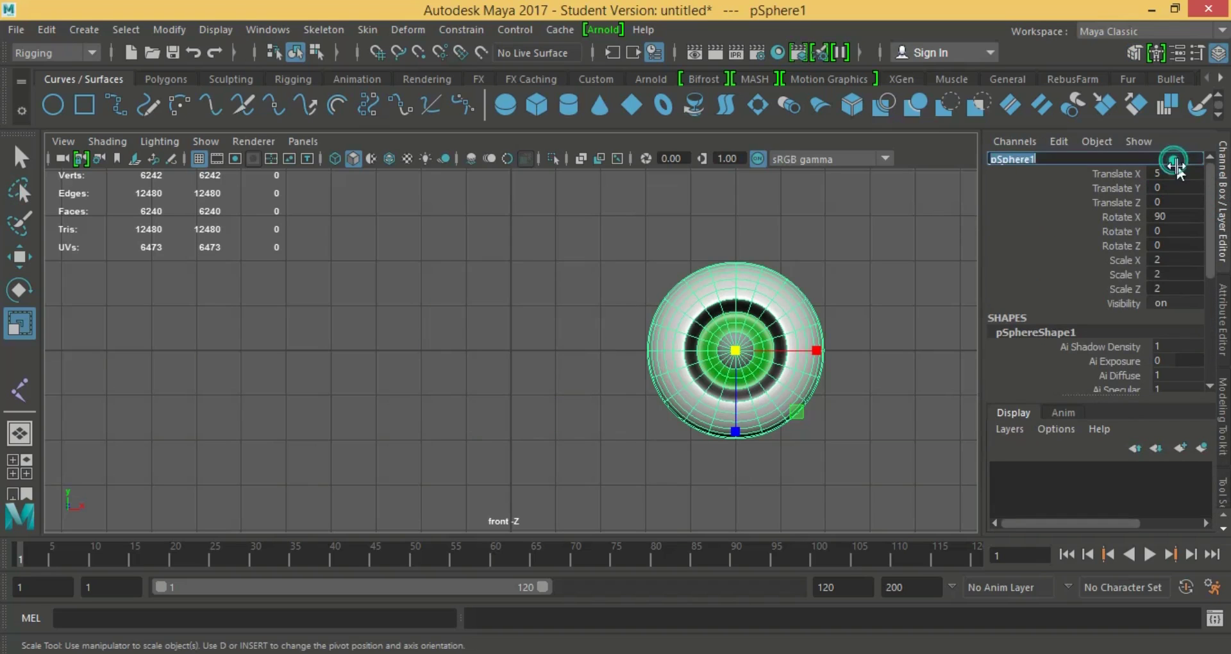
- Move the eyeball sphere to Translate X 3, correcting mistyped values along the way
{"action": "left_click", "coordinate": [1179, 171]}
{"action": "type", "text": "1.5"}
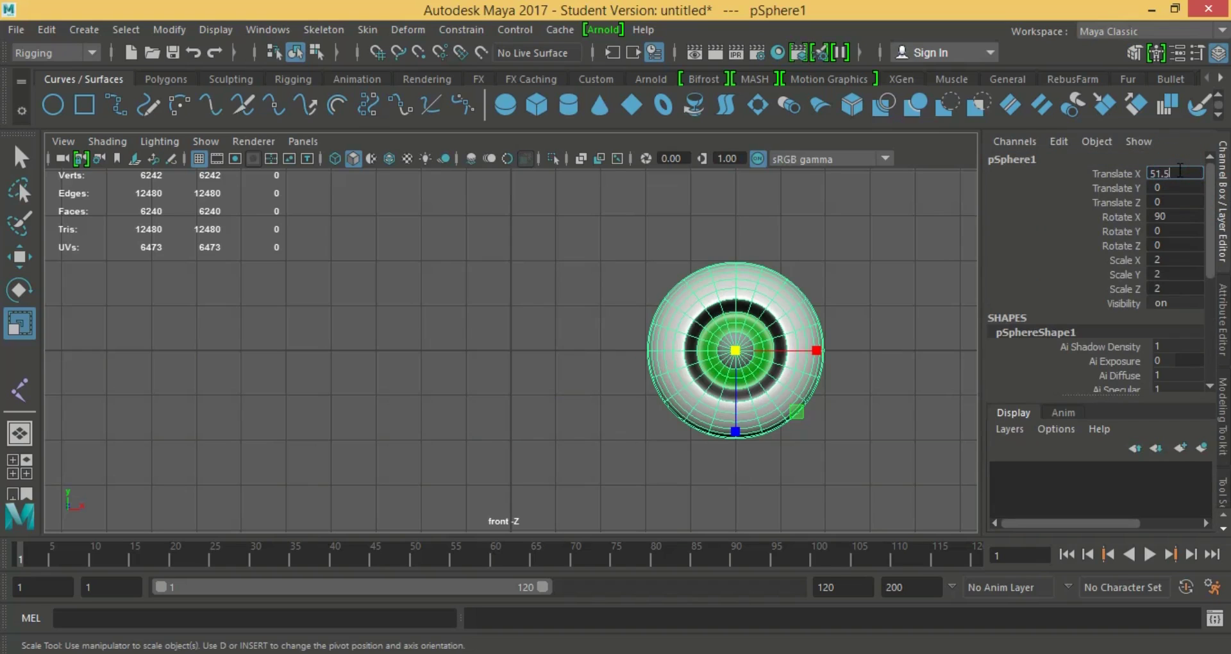
{"action": "key", "text": "Return"}
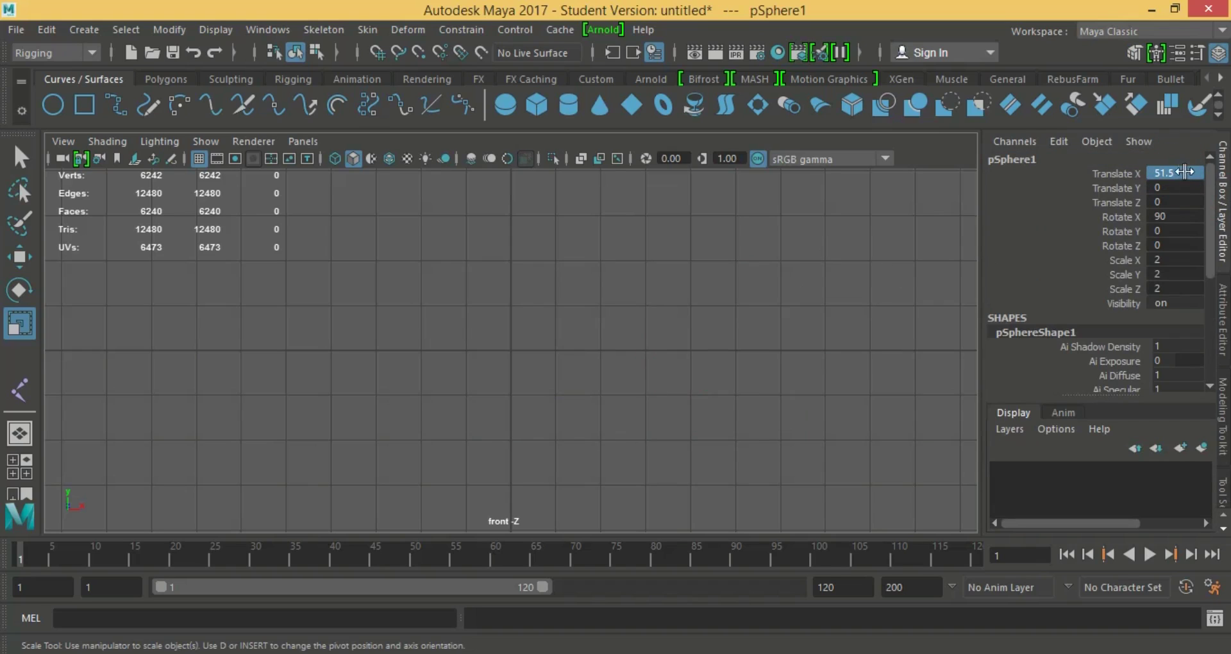
{"action": "double_click", "coordinate": [1184, 173]}
{"action": "type", "text": "5"}
{"action": "key", "text": "Return"}
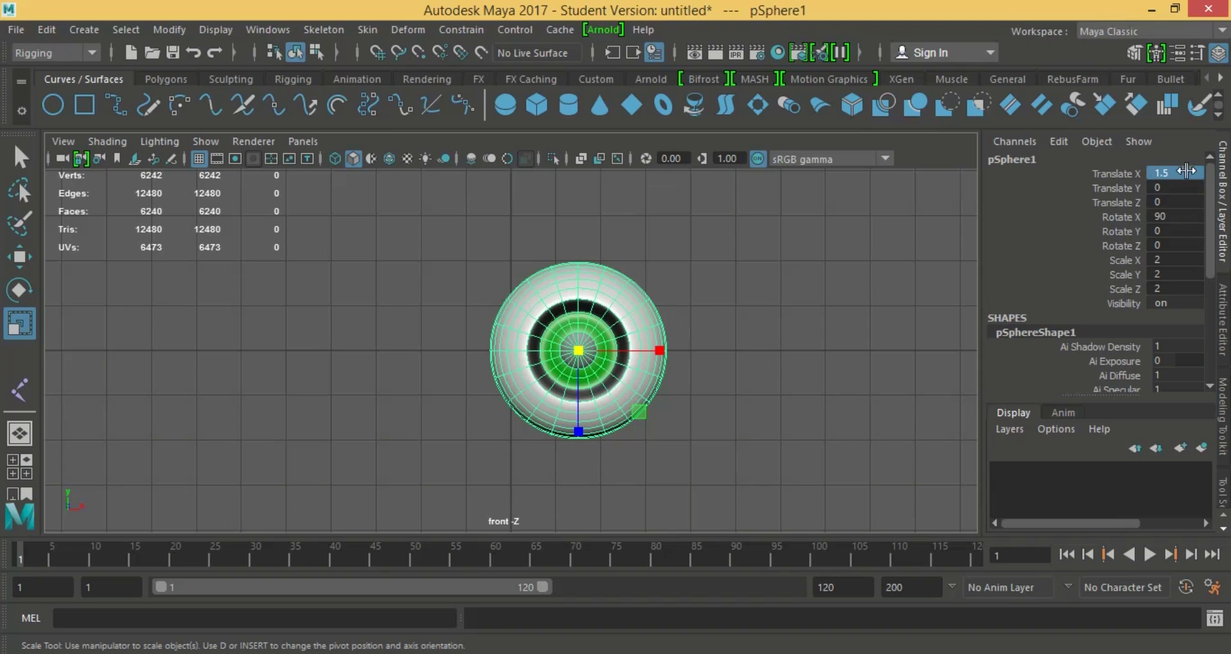
{"action": "double_click", "coordinate": [1186, 171]}
{"action": "type", "text": "3"}
{"action": "key", "text": "Return"}
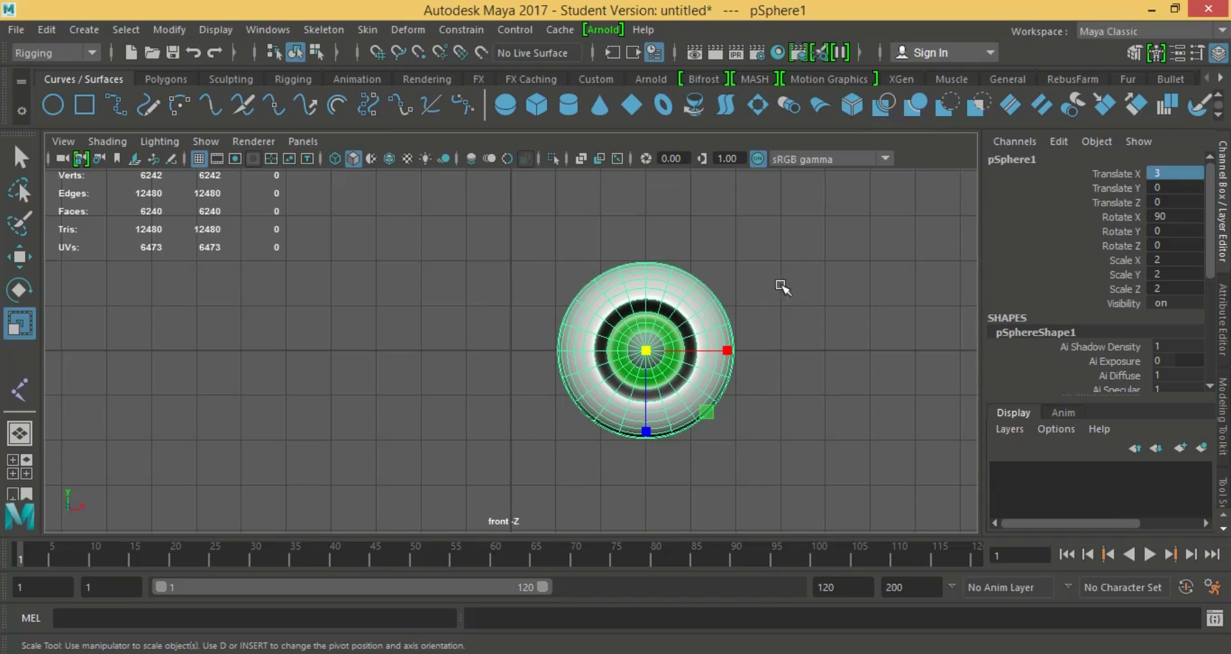
- Duplicate the eyeball and place the second one at Translate X -3
{"action": "key", "text": "ctrl+d"}
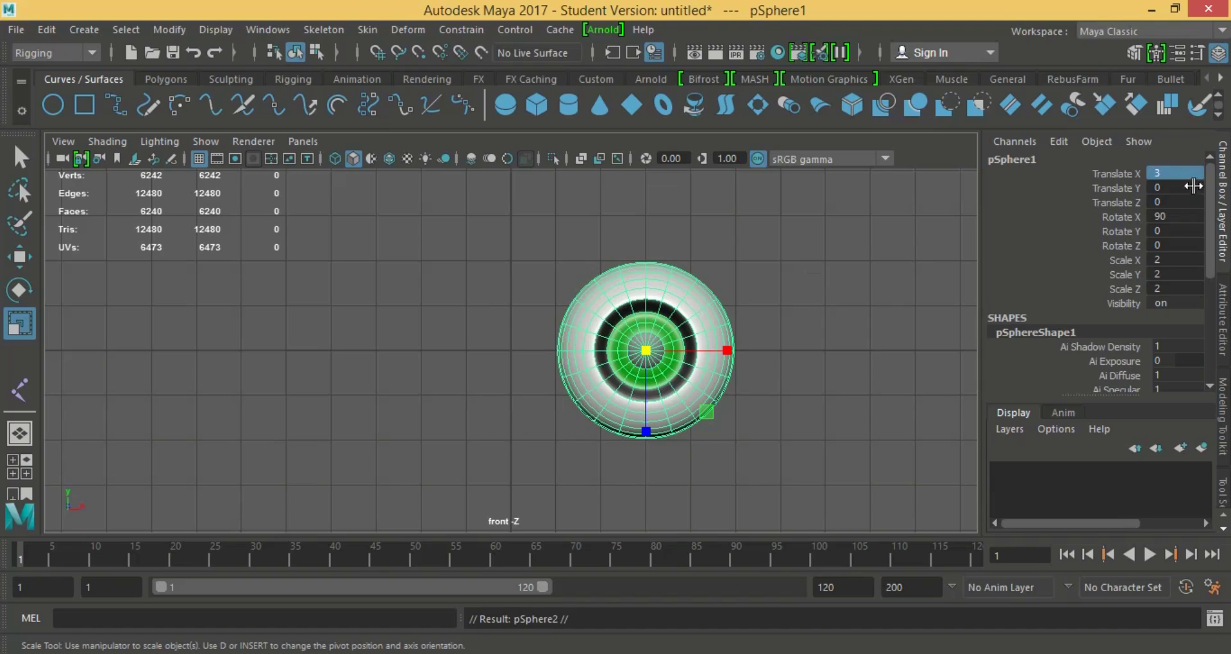
{"action": "left_click", "coordinate": [1184, 187]}
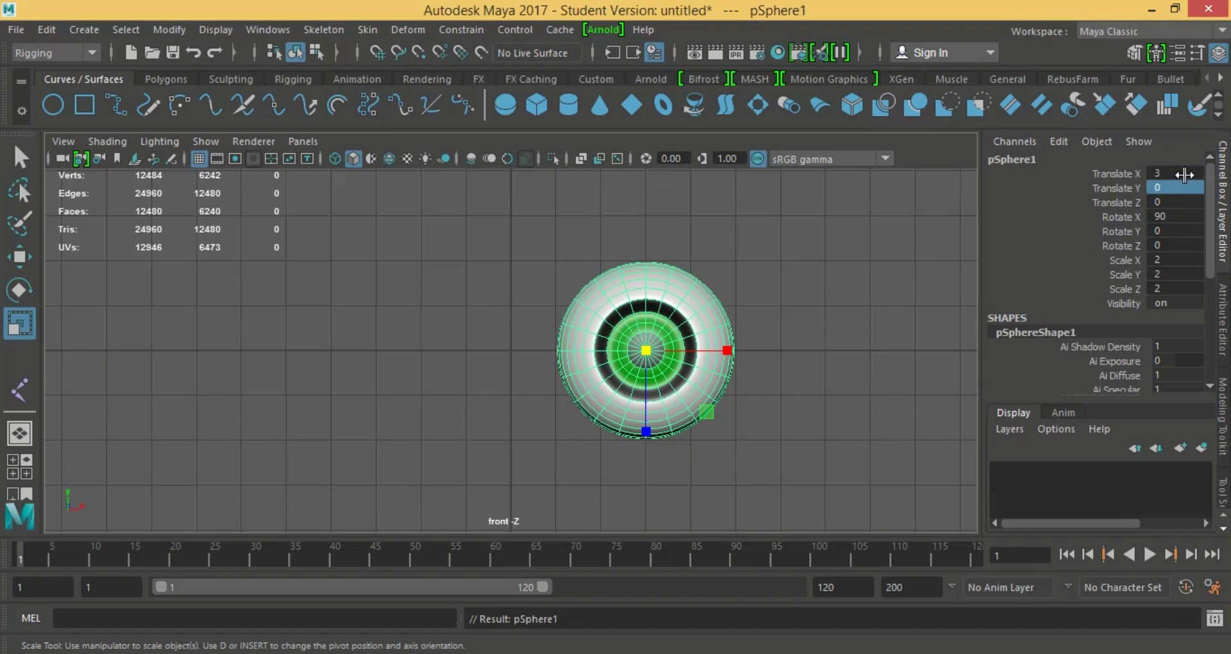
{"action": "double_click", "coordinate": [1184, 174]}
{"action": "type", "text": "-3"}
{"action": "key", "text": "Return"}
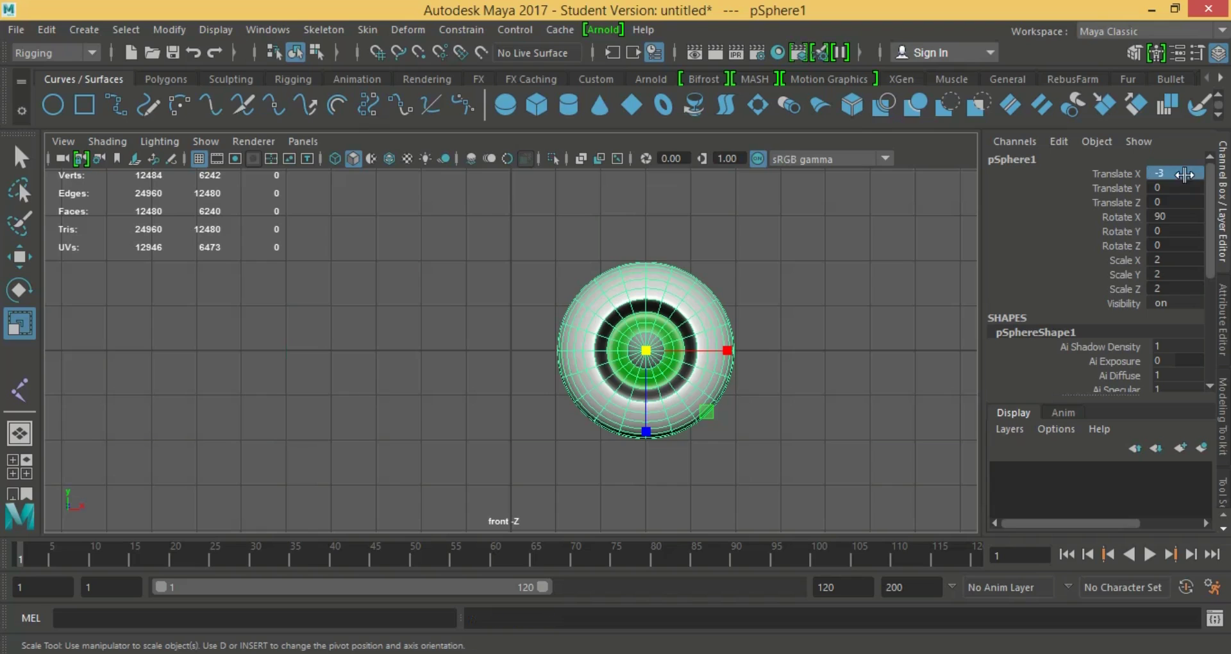
- Create a NURBS circle with Scale 2, Rotate X 90 and Translate X 3 around the right eyeball
{"action": "left_click", "coordinate": [52, 104]}
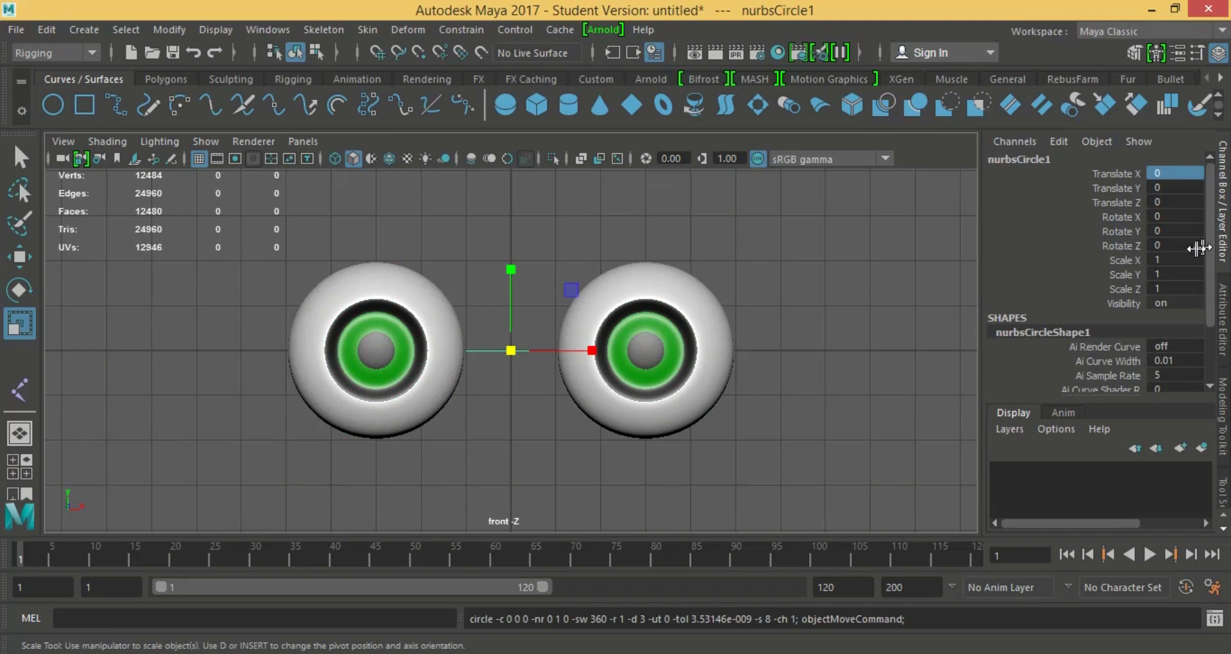
{"action": "left_click_drag", "start_coordinate": [1180, 259], "coordinate": [1184, 290]}
{"action": "type", "text": "2"}
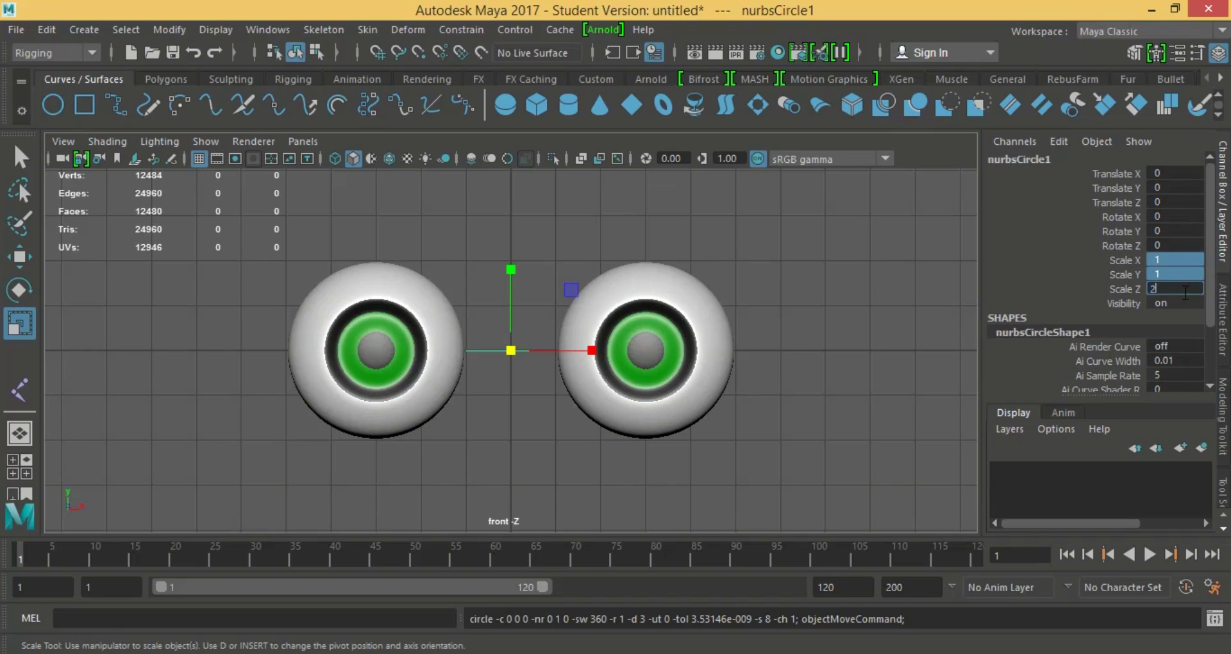
{"action": "key", "text": "Return"}
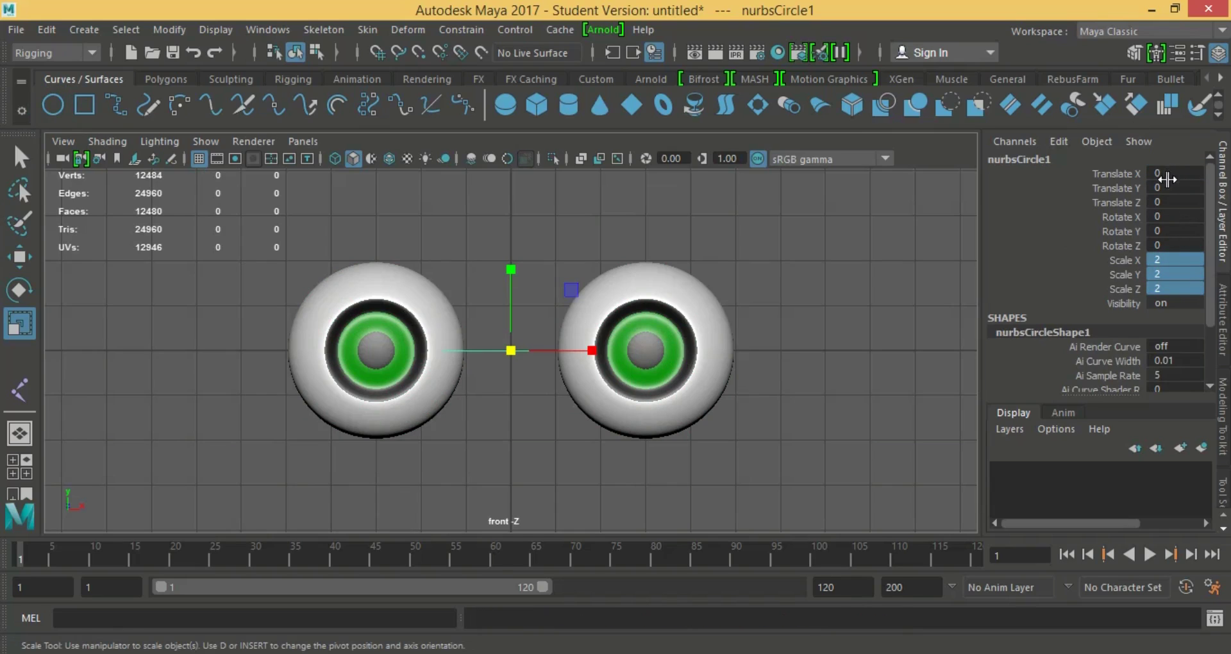
{"action": "left_click", "coordinate": [1178, 216]}
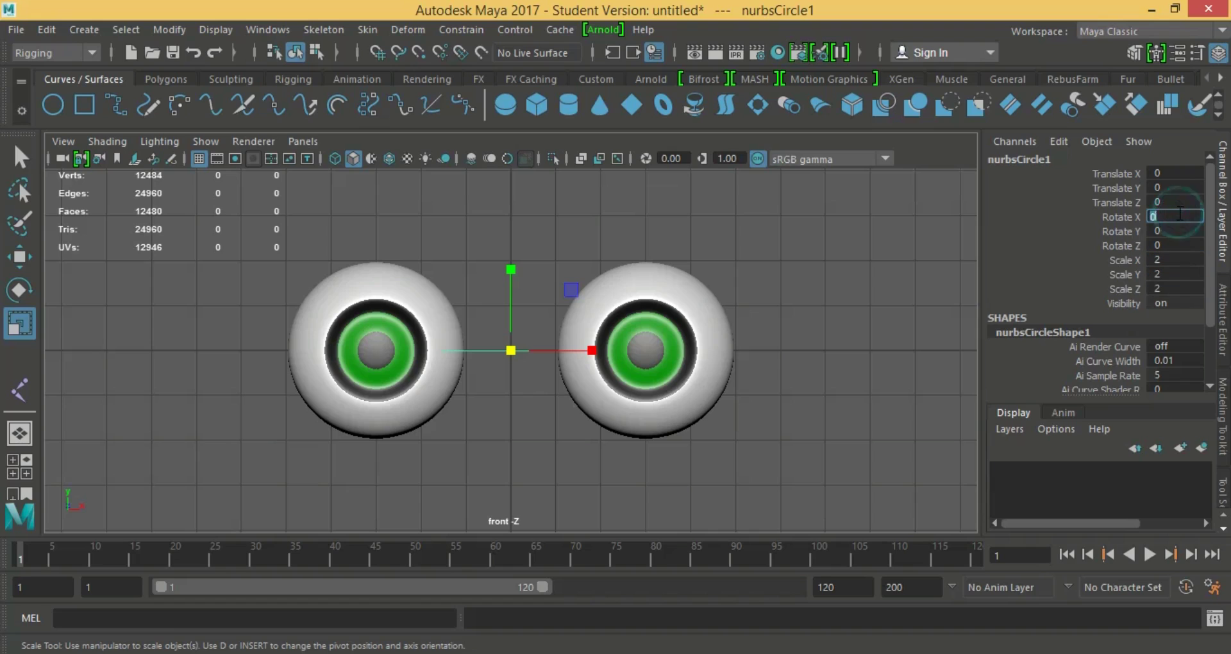
{"action": "type", "text": "90"}
{"action": "key", "text": "Return"}
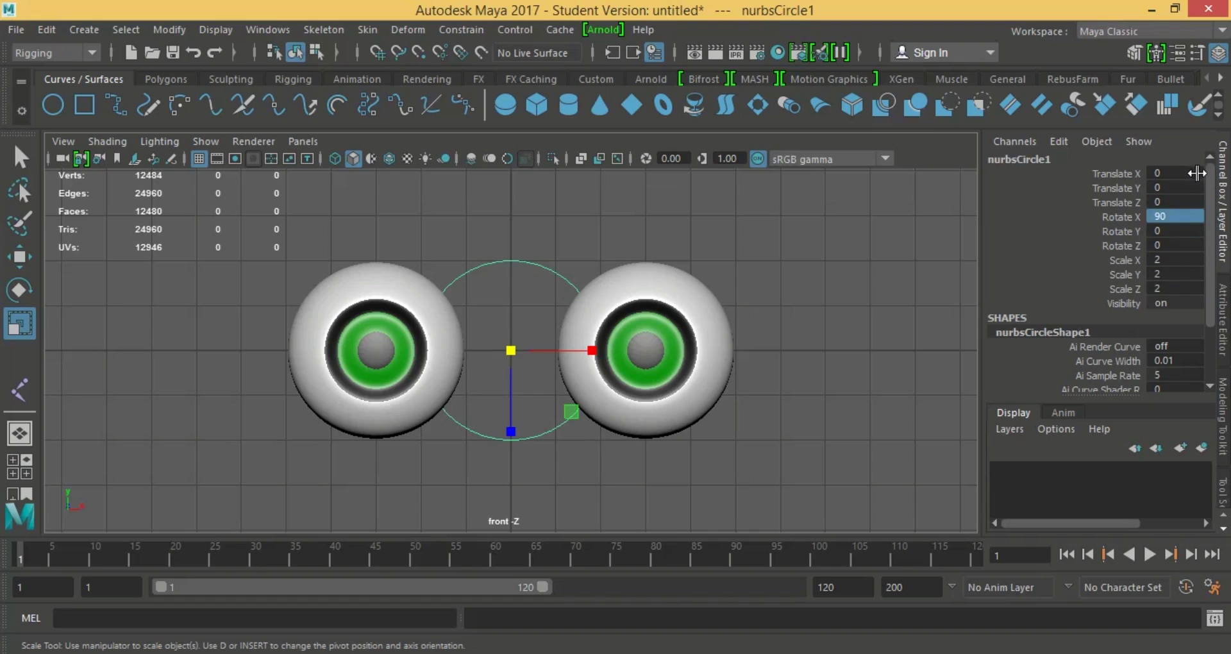
{"action": "double_click", "coordinate": [1196, 173]}
{"action": "type", "text": "3"}
{"action": "key", "text": "Return"}
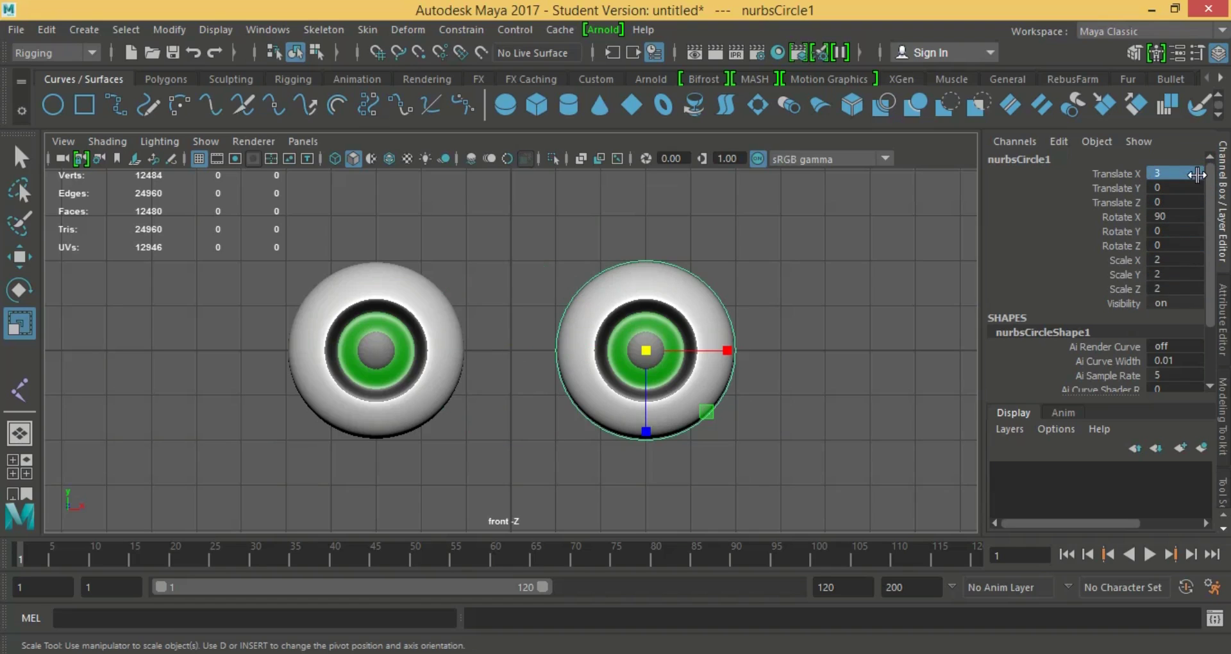
- Duplicate the circle to X -3 for the left eye, then again to X 0
{"action": "key", "text": "ctrl+d"}
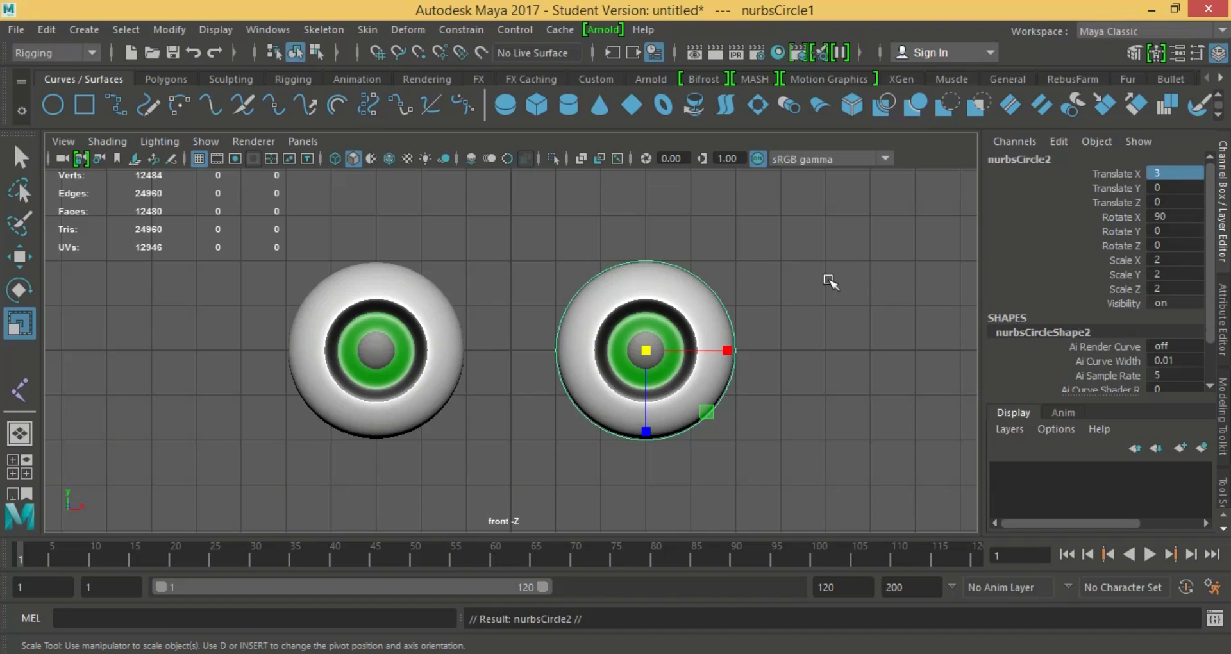
{"action": "double_click", "coordinate": [1167, 173]}
{"action": "type", "text": "-3"}
{"action": "key", "text": "Return"}
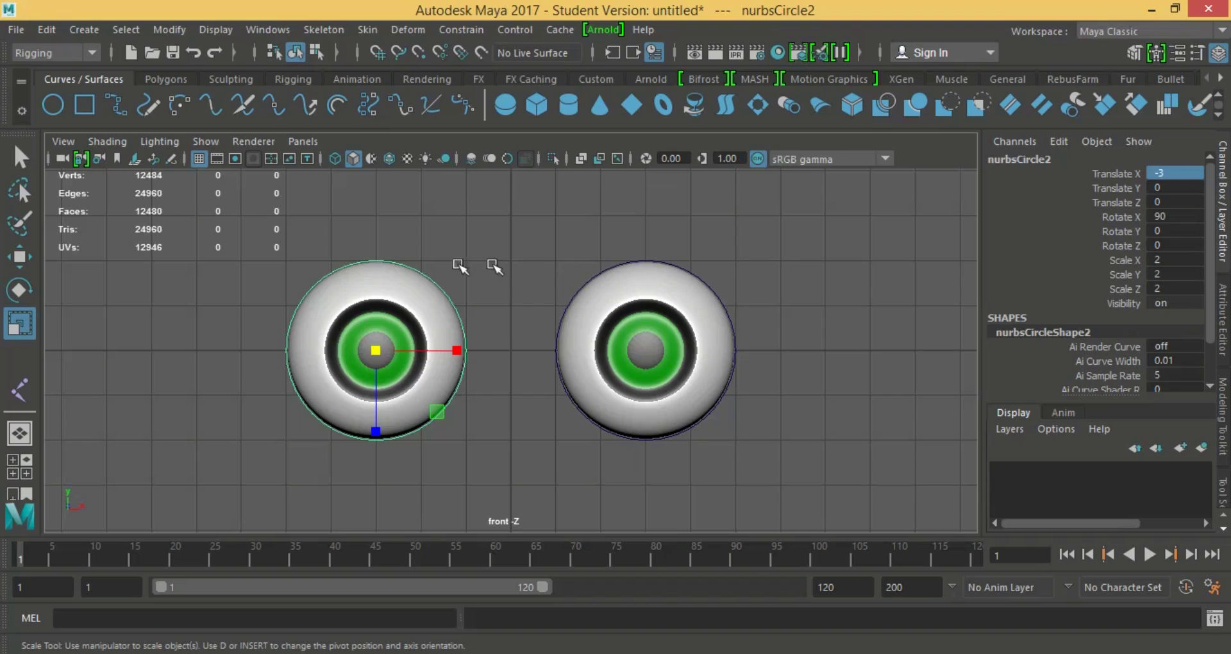
{"action": "key", "text": "ctrl+d"}
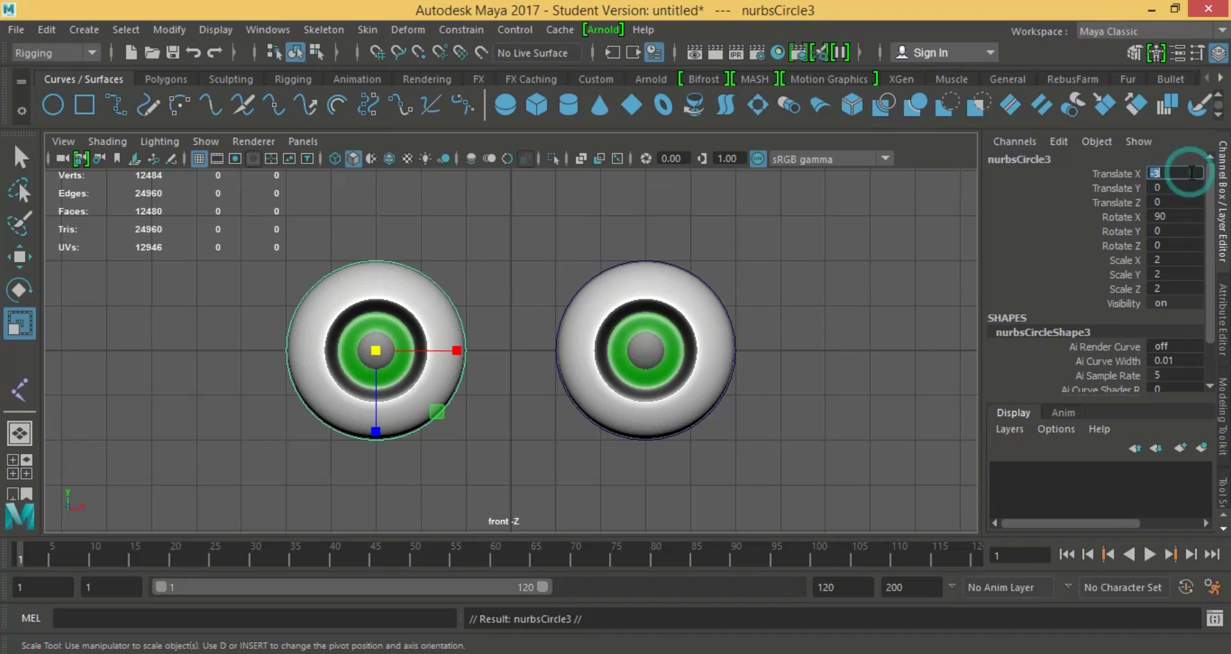
{"action": "type", "text": "0"}
{"action": "key", "text": "Return"}
- Scale nurbsCircle3 to 5, squash Z to about 3.1, then set Scale X and Y to 5.2
{"action": "left_click_drag", "start_coordinate": [1180, 262], "coordinate": [1180, 287]}
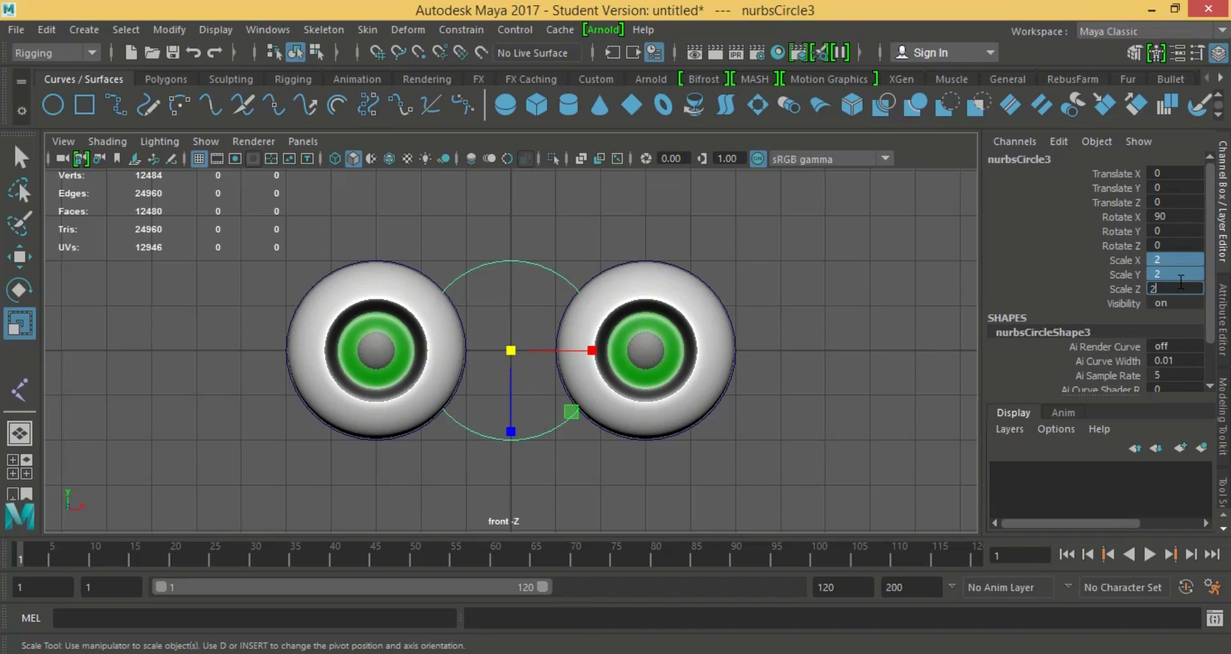
{"action": "type", "text": ".5"}
{"action": "key", "text": "Return"}
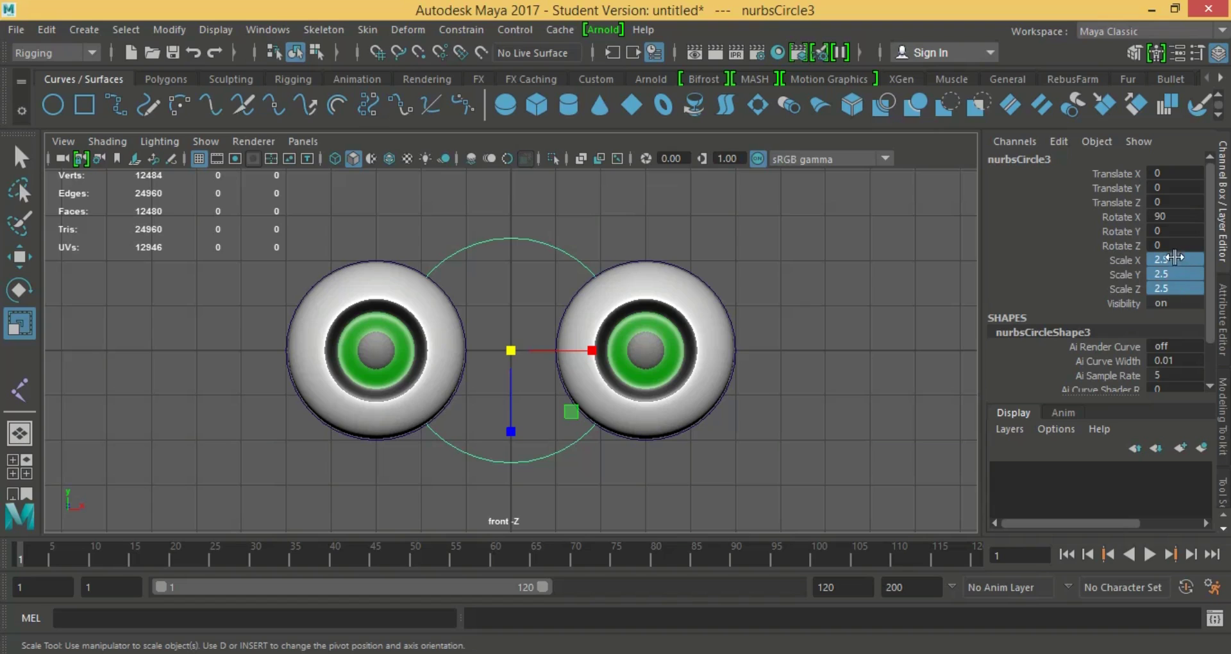
{"action": "left_click_drag", "start_coordinate": [1173, 259], "coordinate": [1176, 288]}
{"action": "type", "text": "5"}
{"action": "key", "text": "Return"}
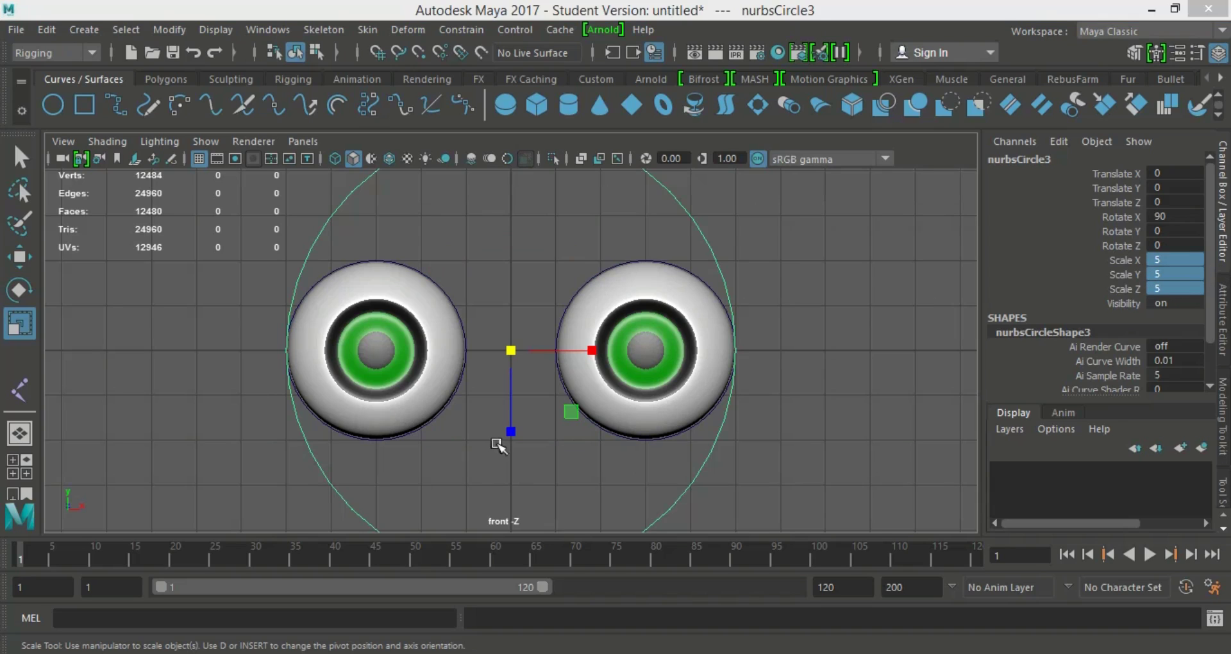
{"action": "left_click_drag", "start_coordinate": [508, 432], "coordinate": [508, 404]}
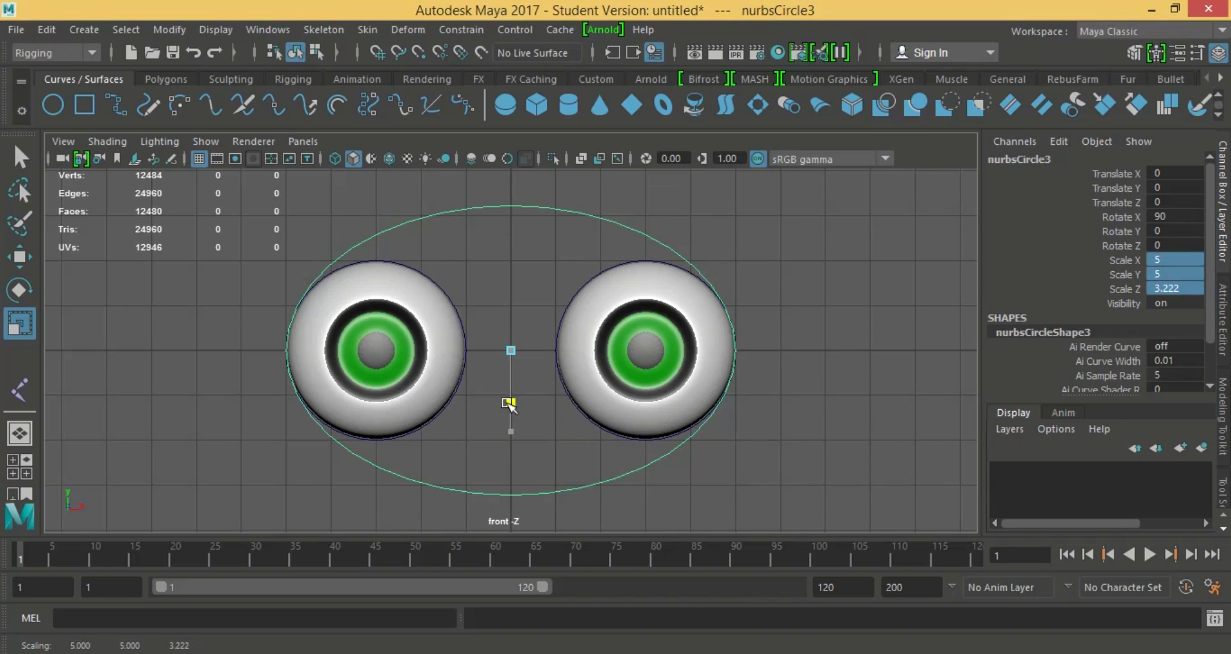
{"action": "left_click_drag", "start_coordinate": [509, 403], "coordinate": [509, 408]}
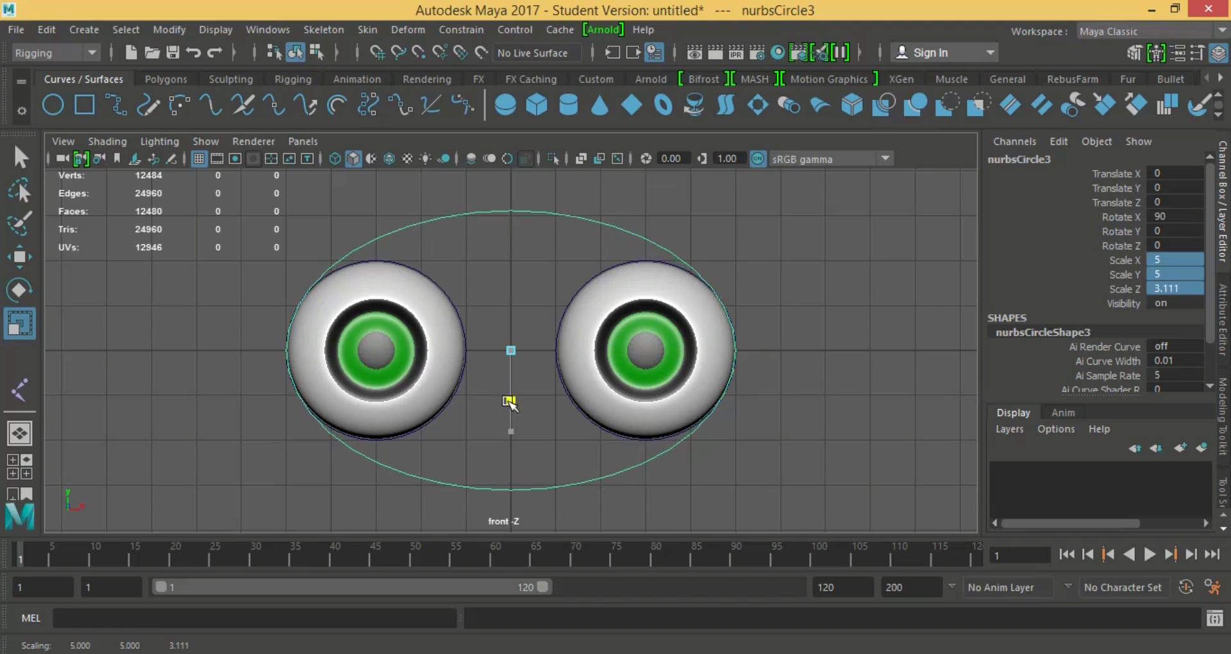
{"action": "double_click", "coordinate": [1178, 273]}
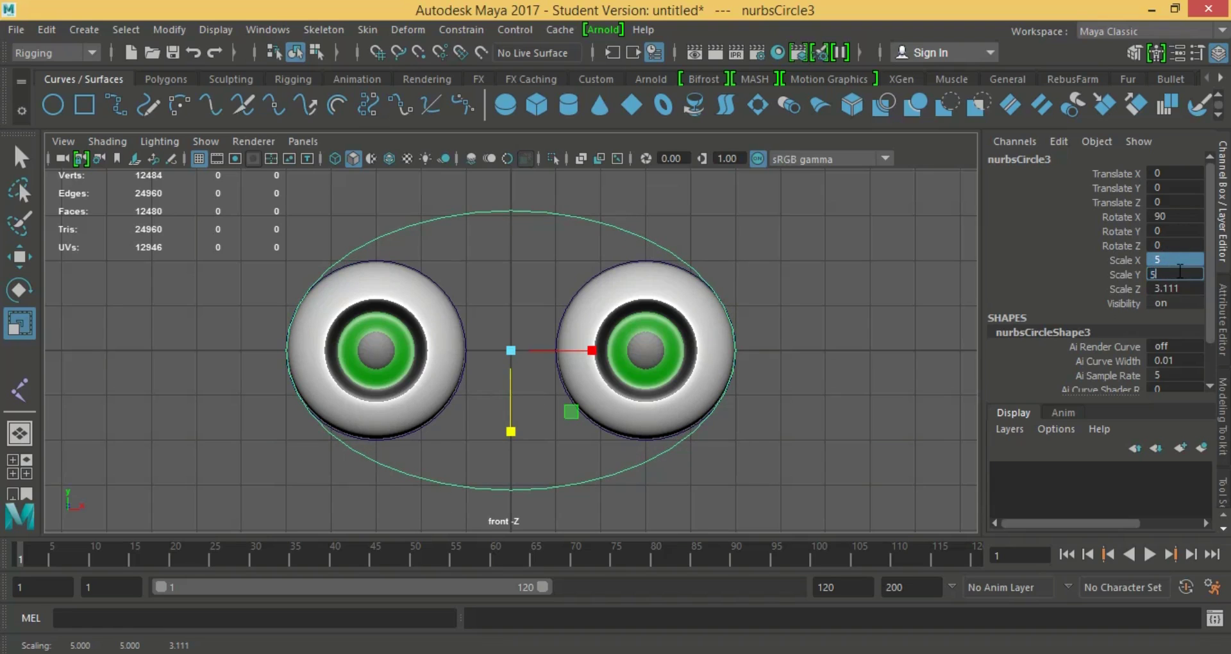
{"action": "type", "text": ".2"}
{"action": "key", "text": "Return"}
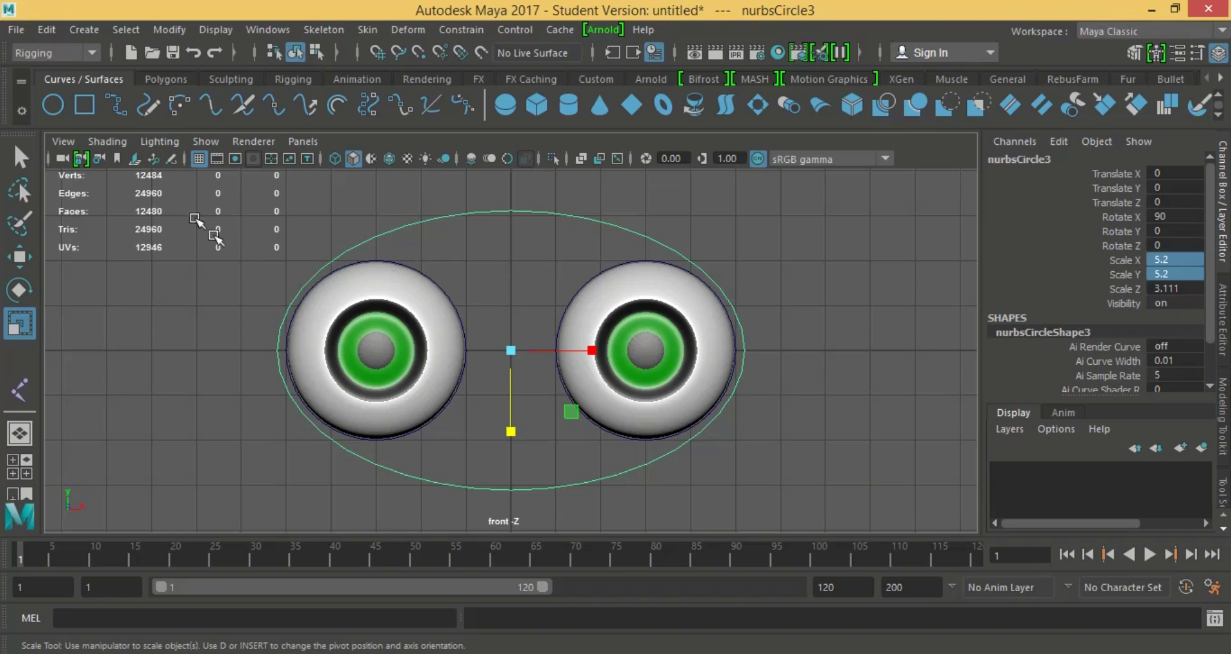
- In the Outliner, select both eye circles then nurbsCircle3 and parent them under it
{"action": "left_click", "coordinate": [263, 29]}
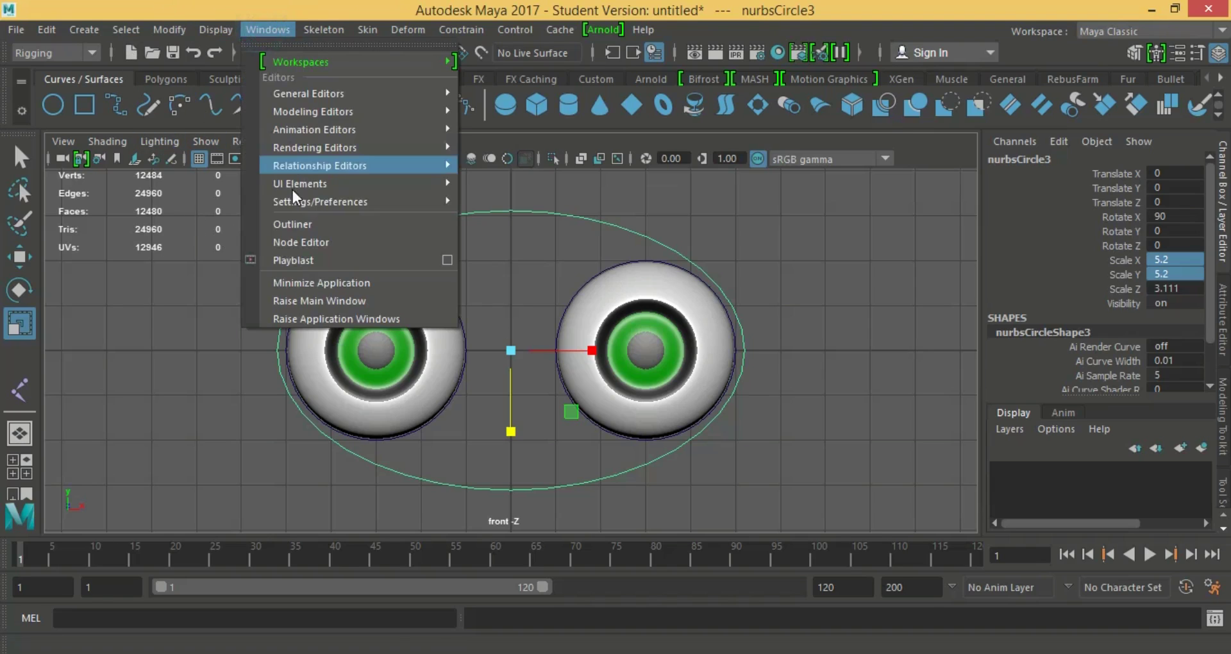
{"action": "left_click", "coordinate": [303, 223]}
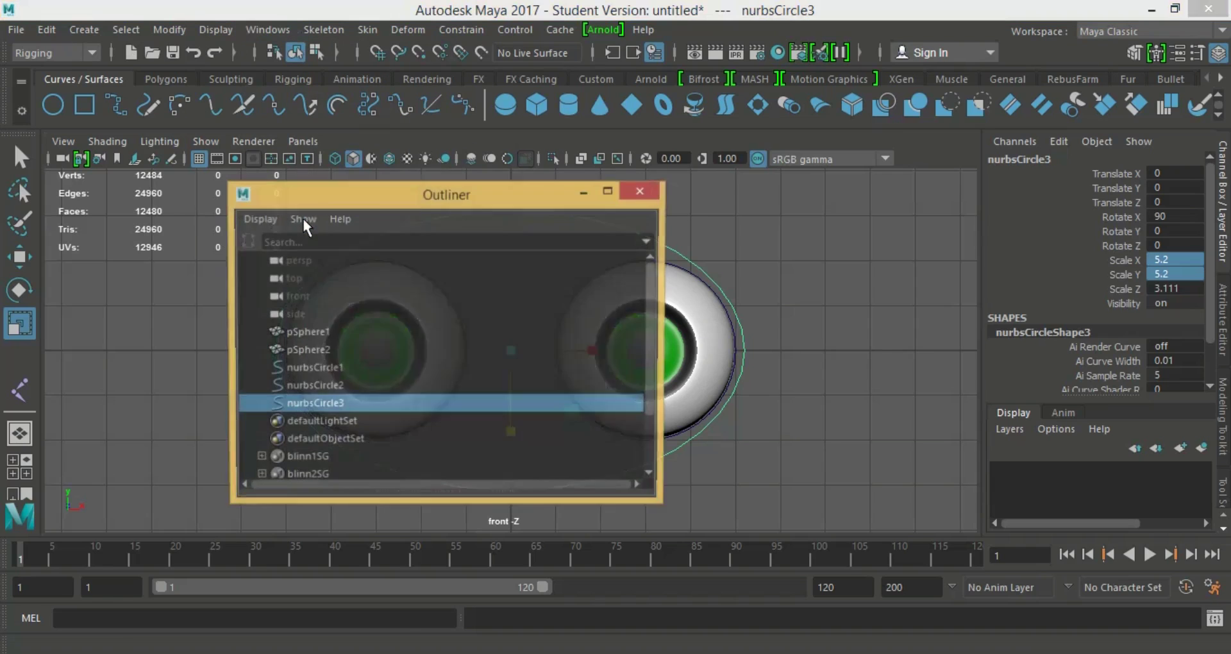
{"action": "left_click", "coordinate": [326, 367]}
{"action": "left_click", "coordinate": [336, 386], "text": "shift"}
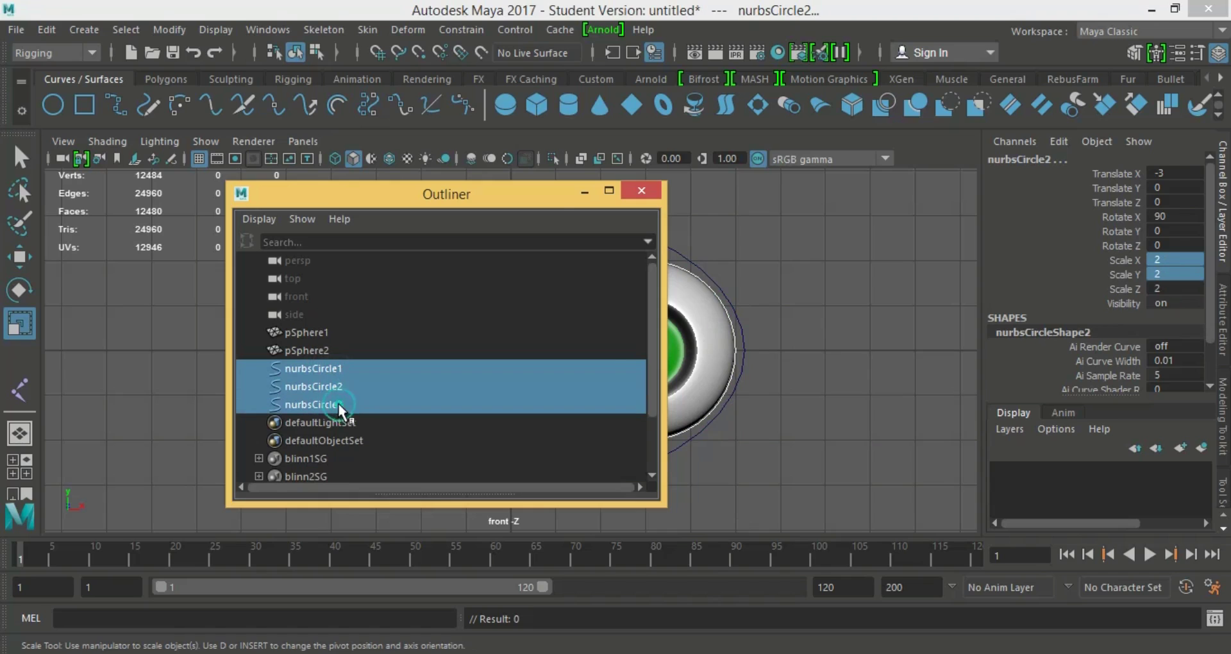
{"action": "left_click", "coordinate": [583, 192]}
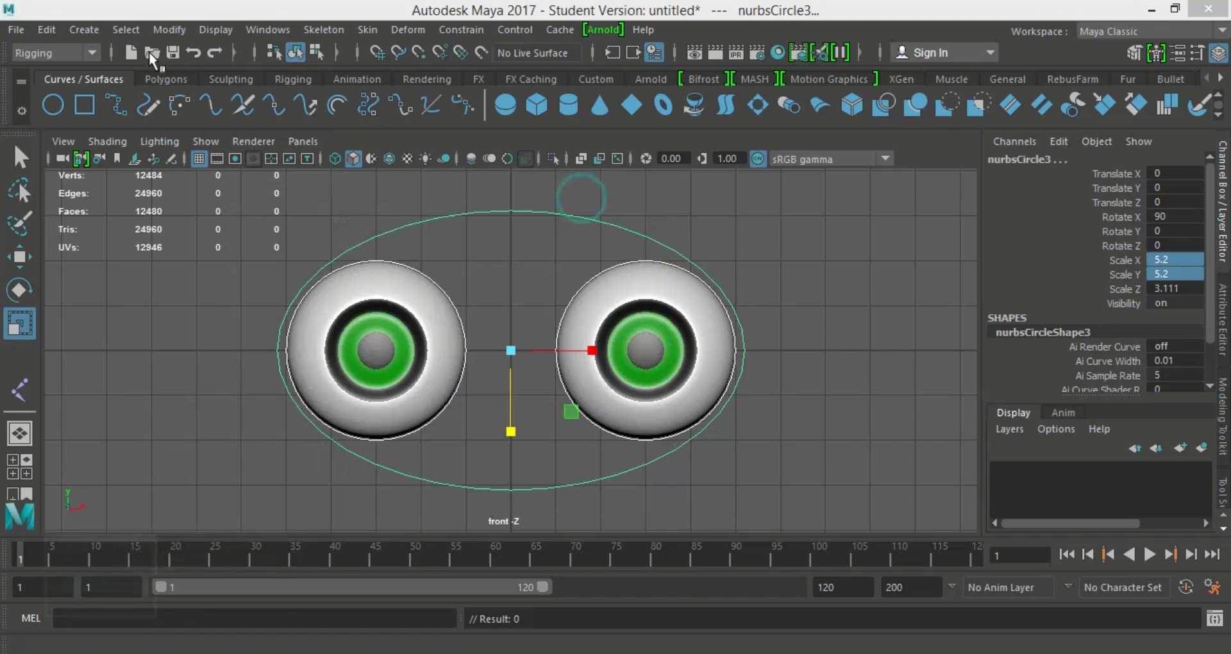
{"action": "left_click", "coordinate": [55, 31]}
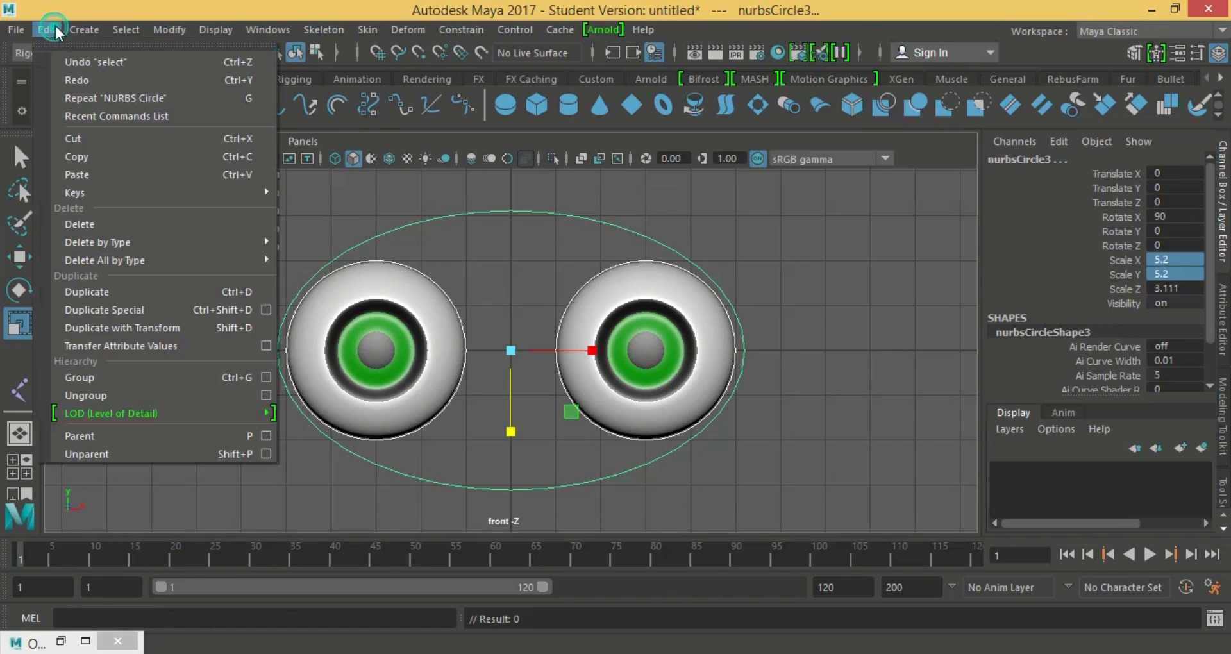
{"action": "left_click", "coordinate": [92, 434]}
- Select the oval control nurbsCircle3 in the Outliner
{"action": "left_click", "coordinate": [60, 640]}
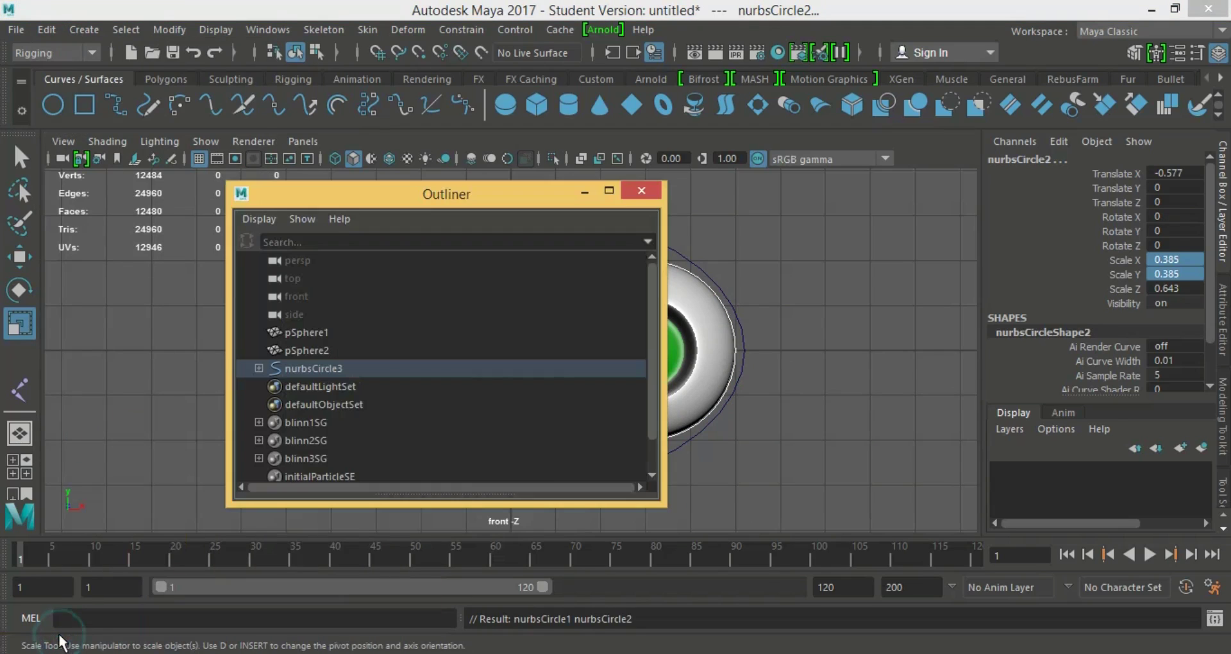
{"action": "left_click", "coordinate": [303, 364]}
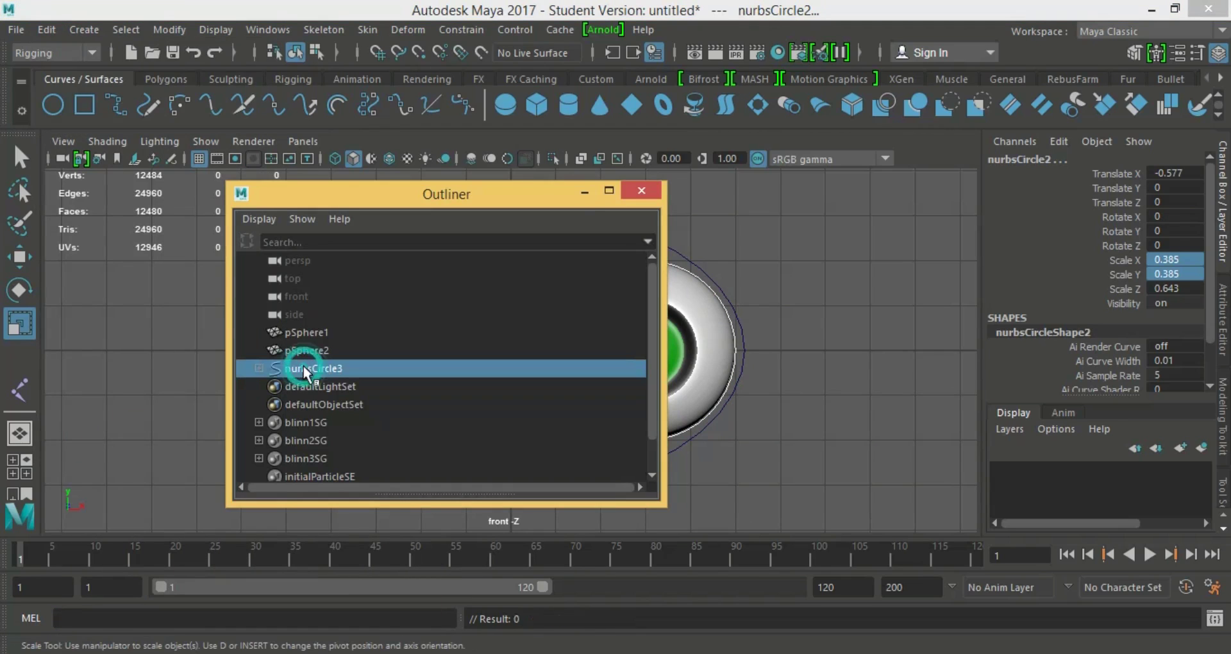
{"action": "left_click", "coordinate": [595, 189]}
{"action": "key", "text": "space"}
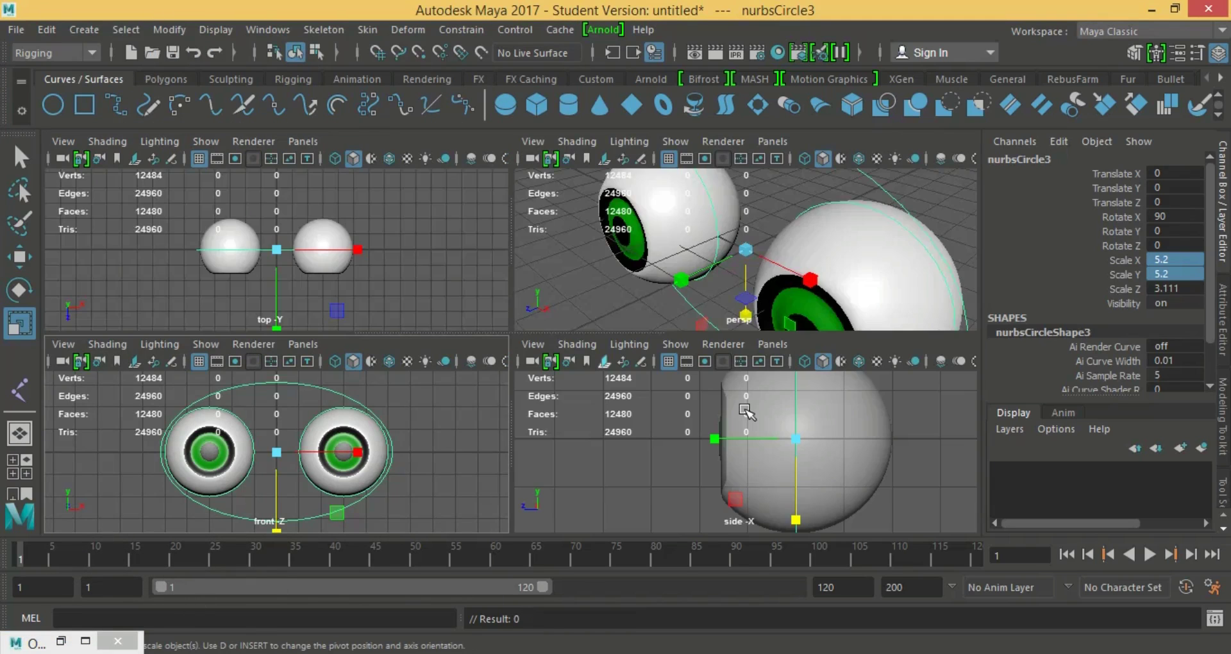
- Move the oval control about 4.99 units forward on Z, in front of the eyes
{"action": "key", "text": "space"}
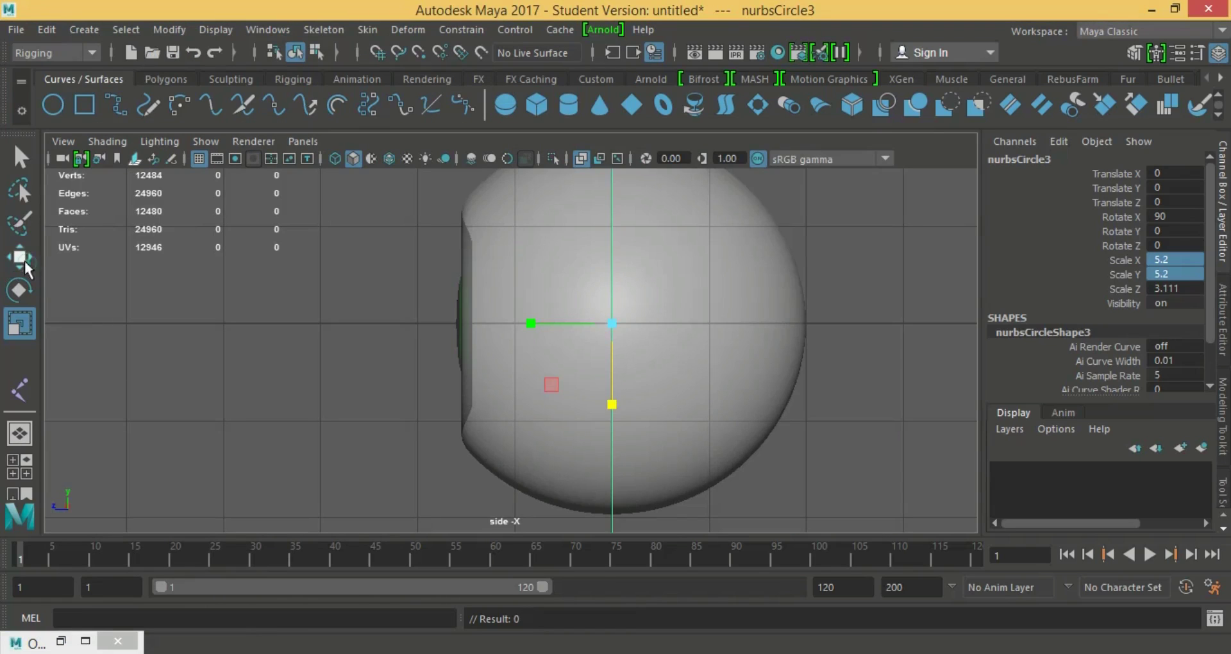
{"action": "left_click", "coordinate": [21, 259]}
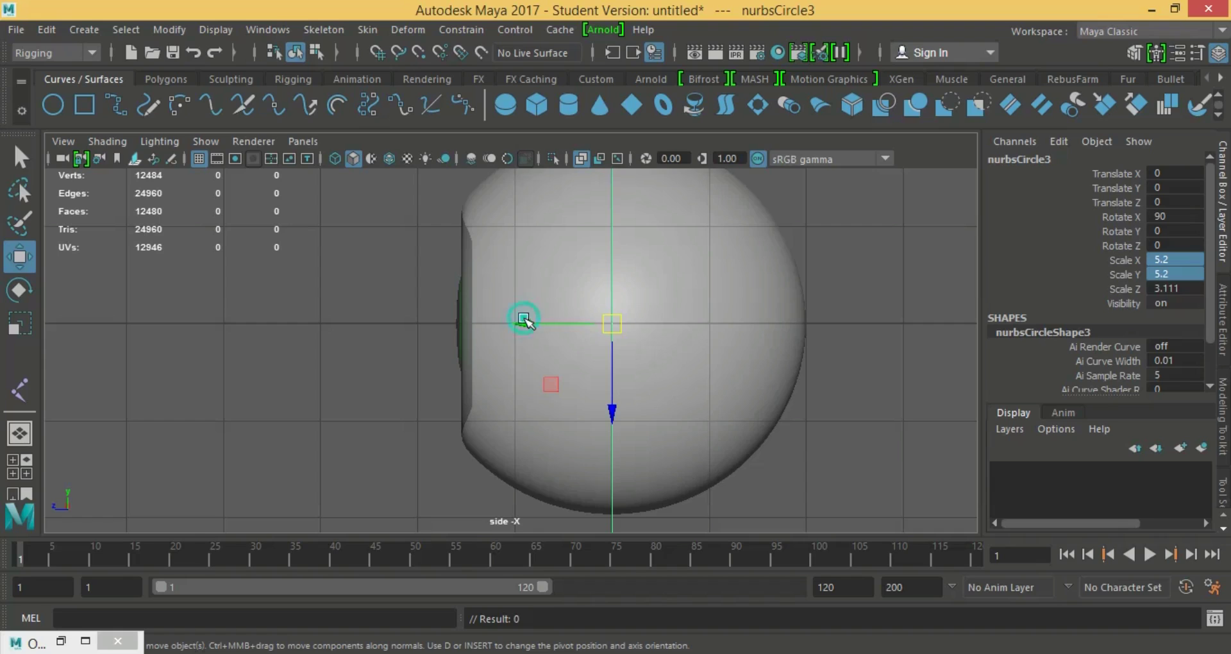
{"action": "left_click_drag", "start_coordinate": [523, 319], "coordinate": [20, 256]}
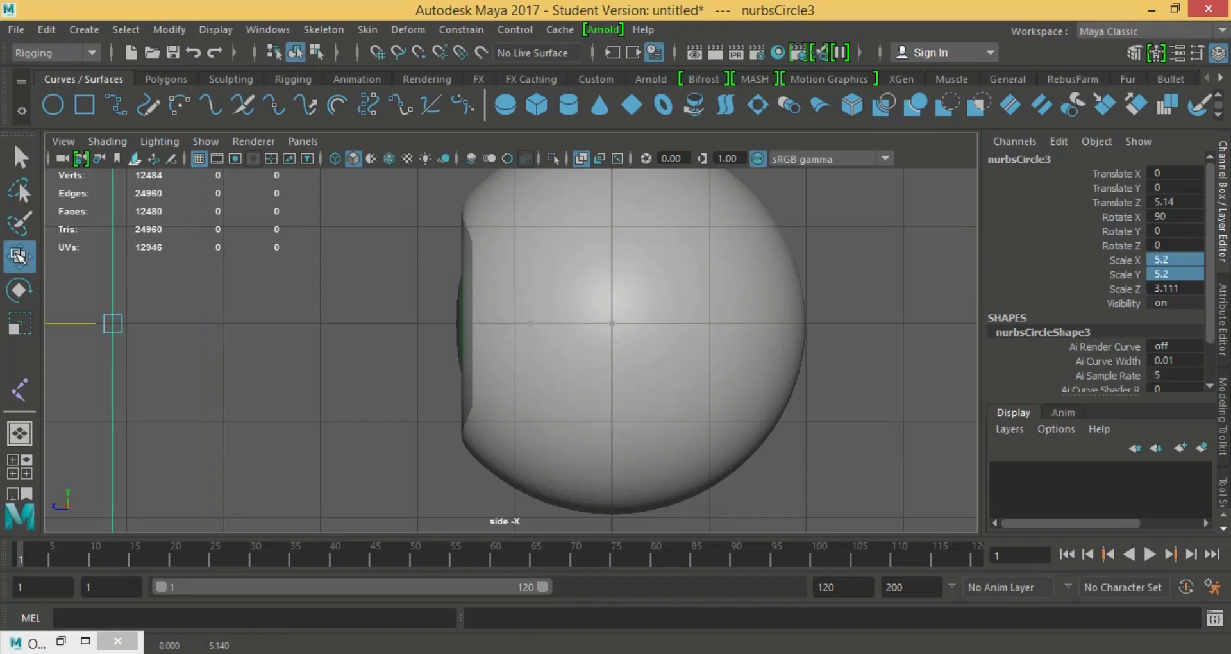
{"action": "left_click_drag", "start_coordinate": [19, 256], "coordinate": [37, 259]}
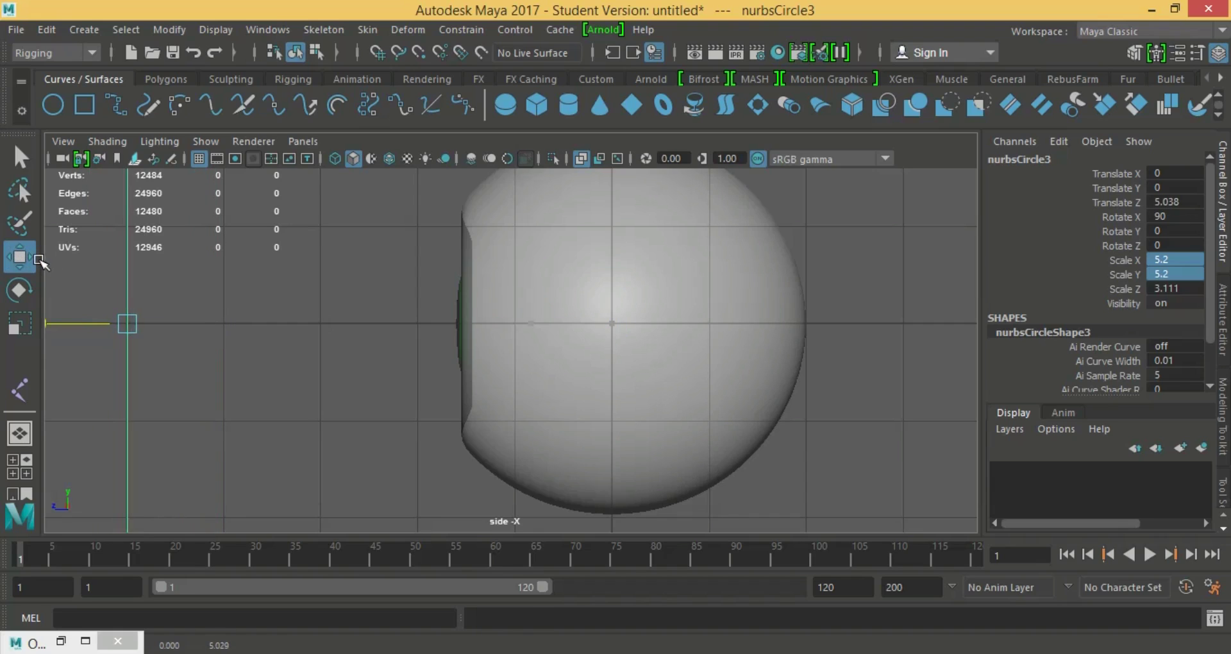
{"action": "left_click", "coordinate": [35, 258]}
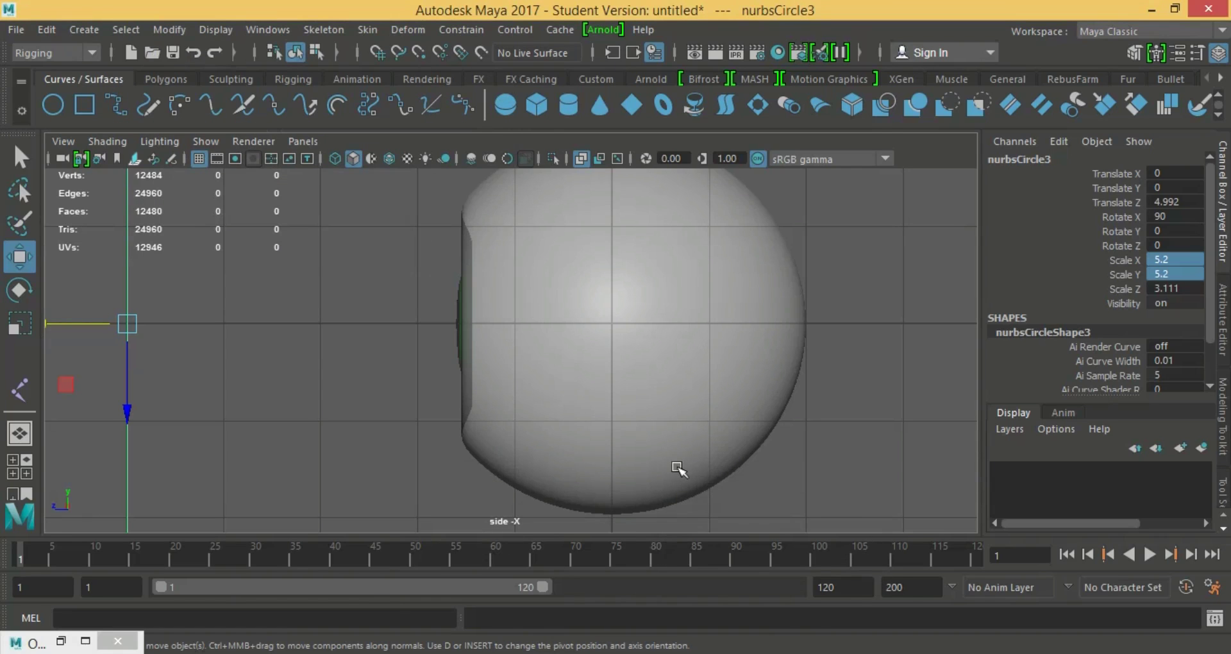
- Maximize the perspective view, zoom out to show all control curves, and select the first eye circle
{"action": "key", "text": "space"}
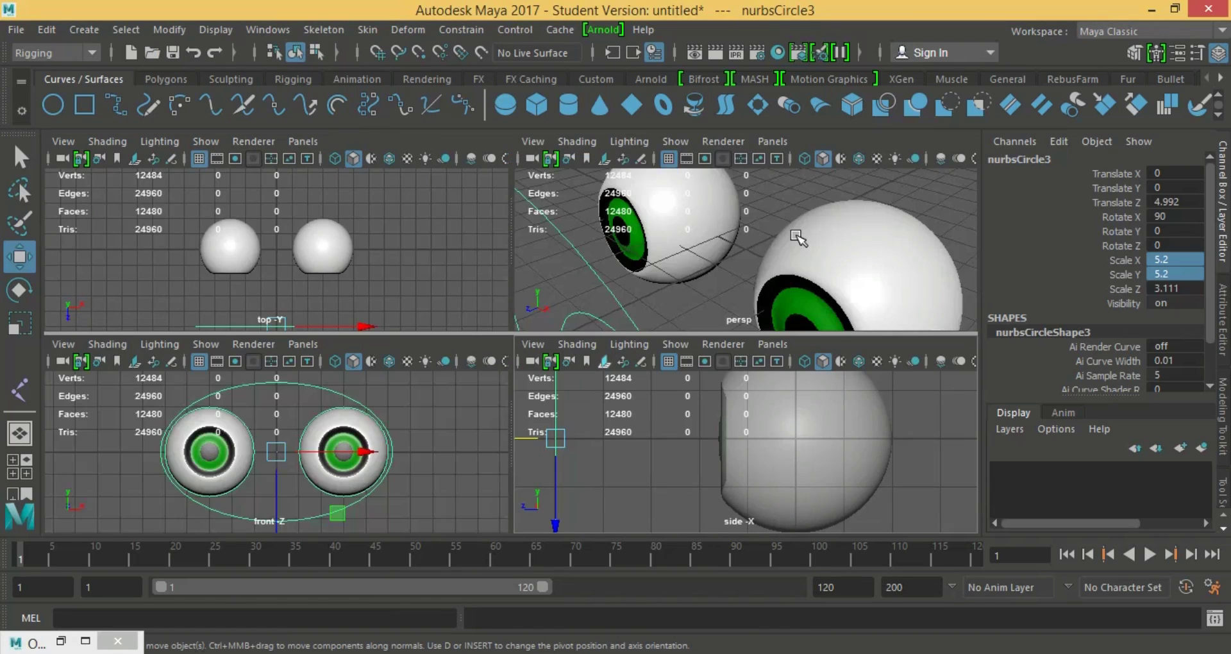
{"action": "key", "text": "space"}
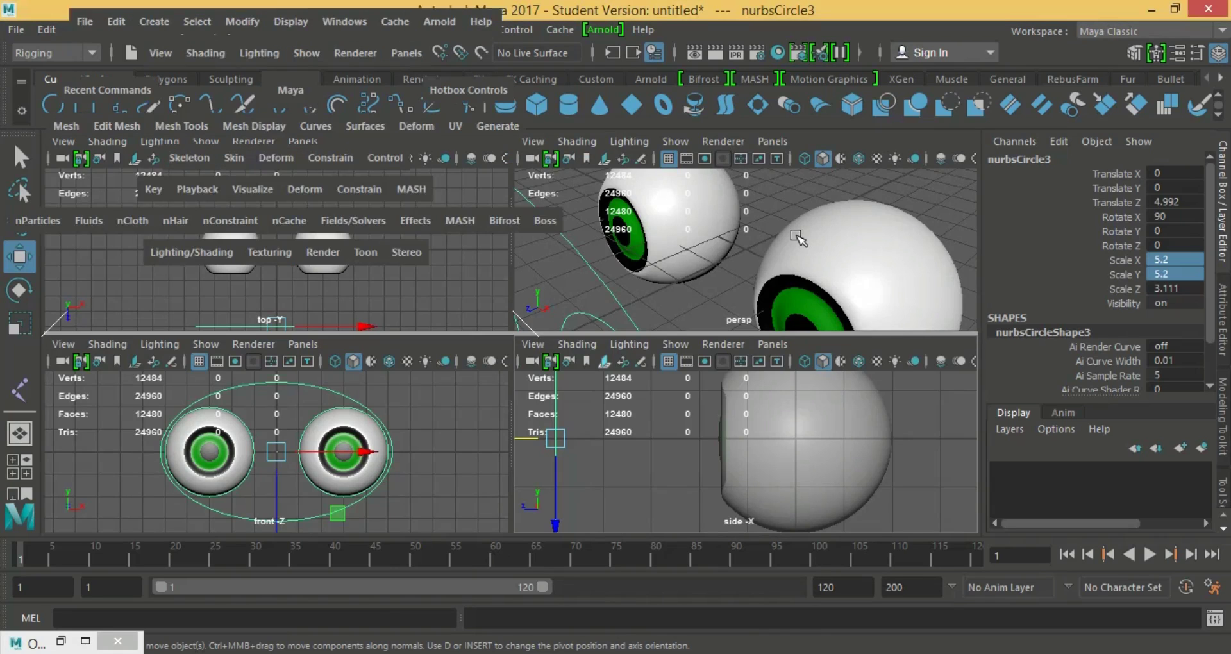
{"action": "key", "text": "space"}
{"action": "right_click_drag", "start_coordinate": [660, 317], "coordinate": [402, 452], "text": "alt"}
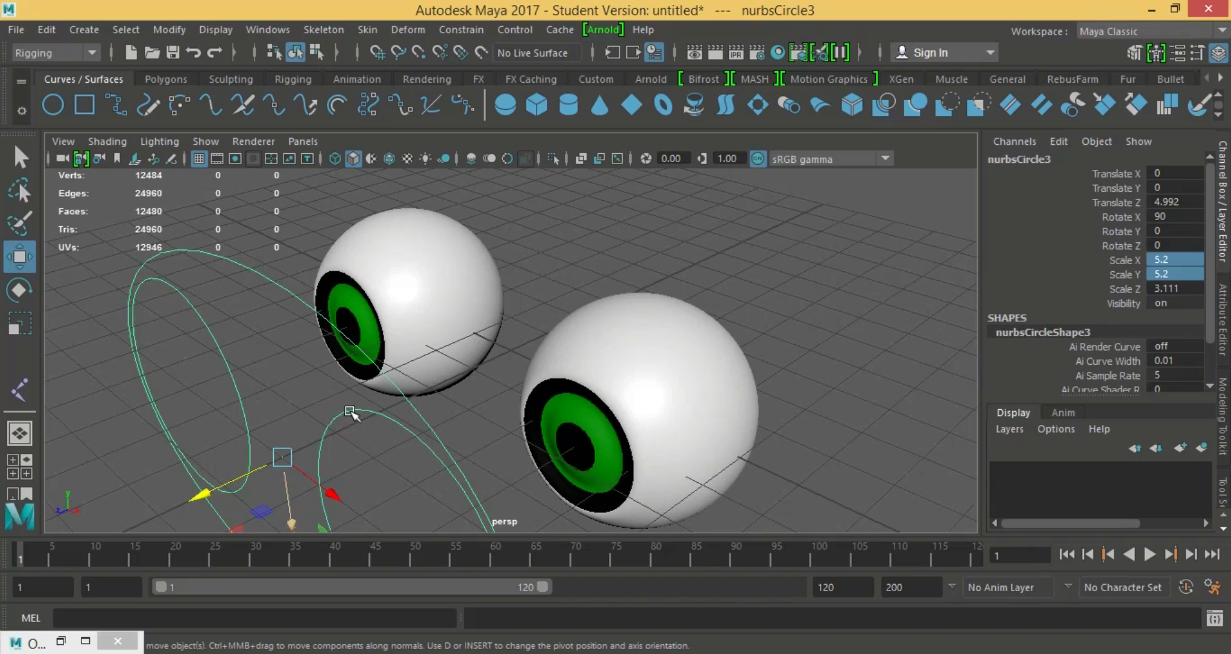
{"action": "left_click", "coordinate": [346, 410]}
- Aim-constrain the right eyeball to its circle with reset settings and aim vector 0,1,0
{"action": "left_click", "coordinate": [706, 360], "text": "shift"}
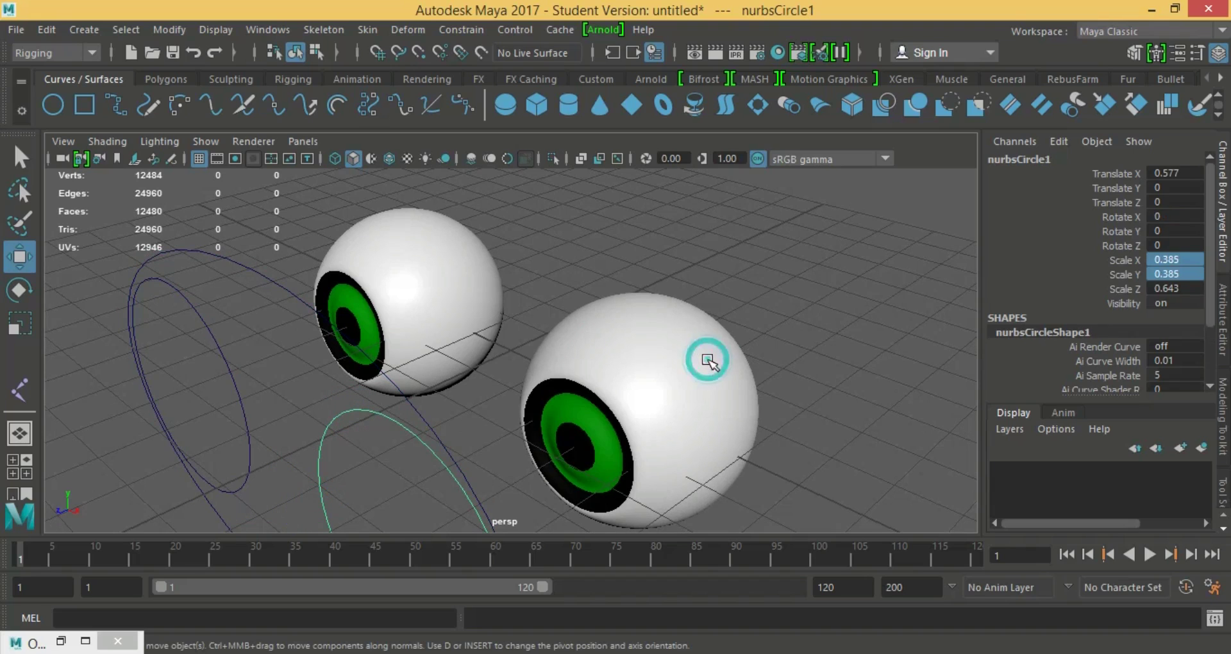
{"action": "left_click", "coordinate": [461, 29]}
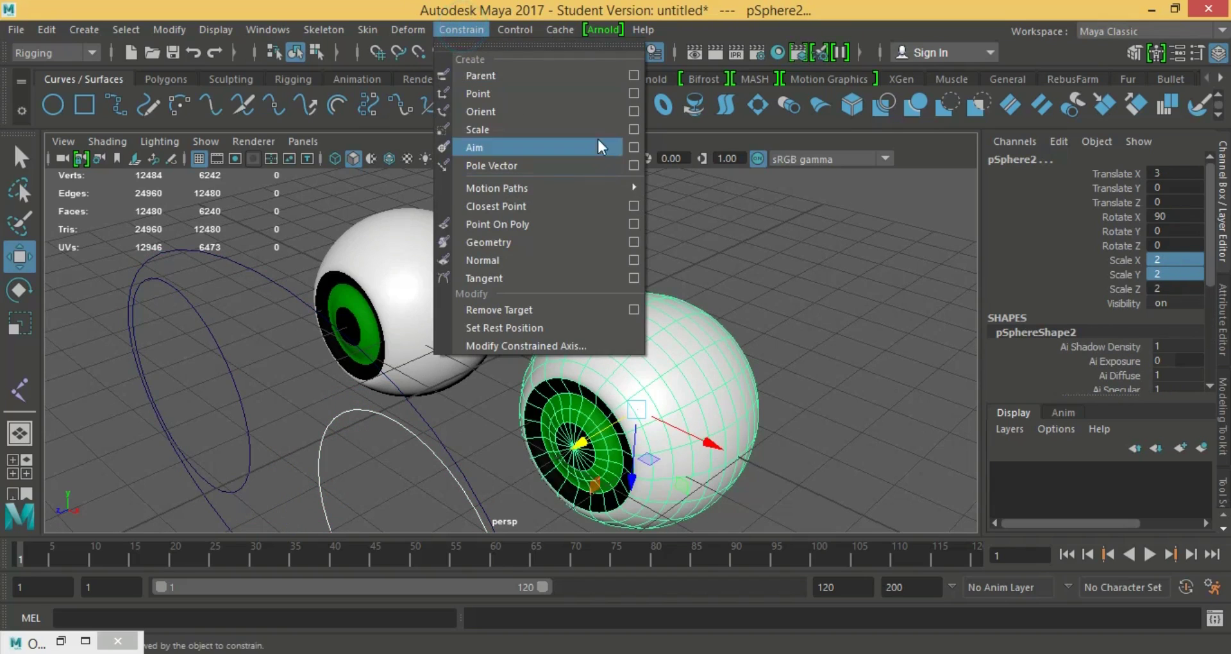
{"action": "left_click", "coordinate": [633, 147]}
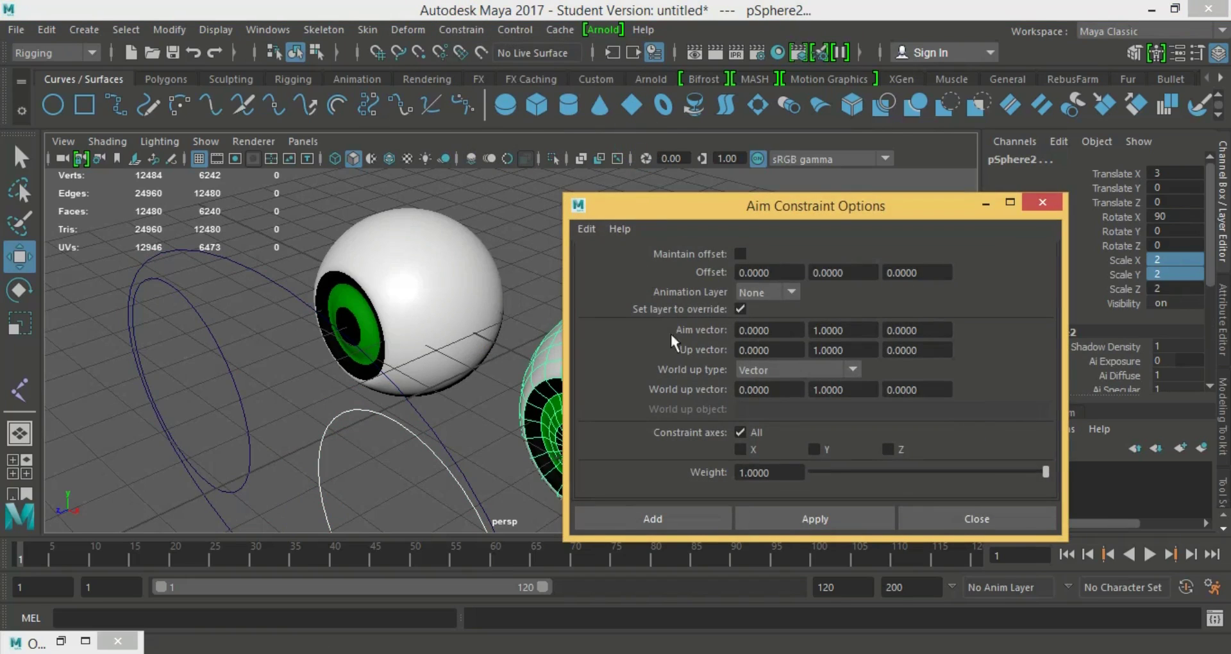
{"action": "left_click", "coordinate": [584, 228]}
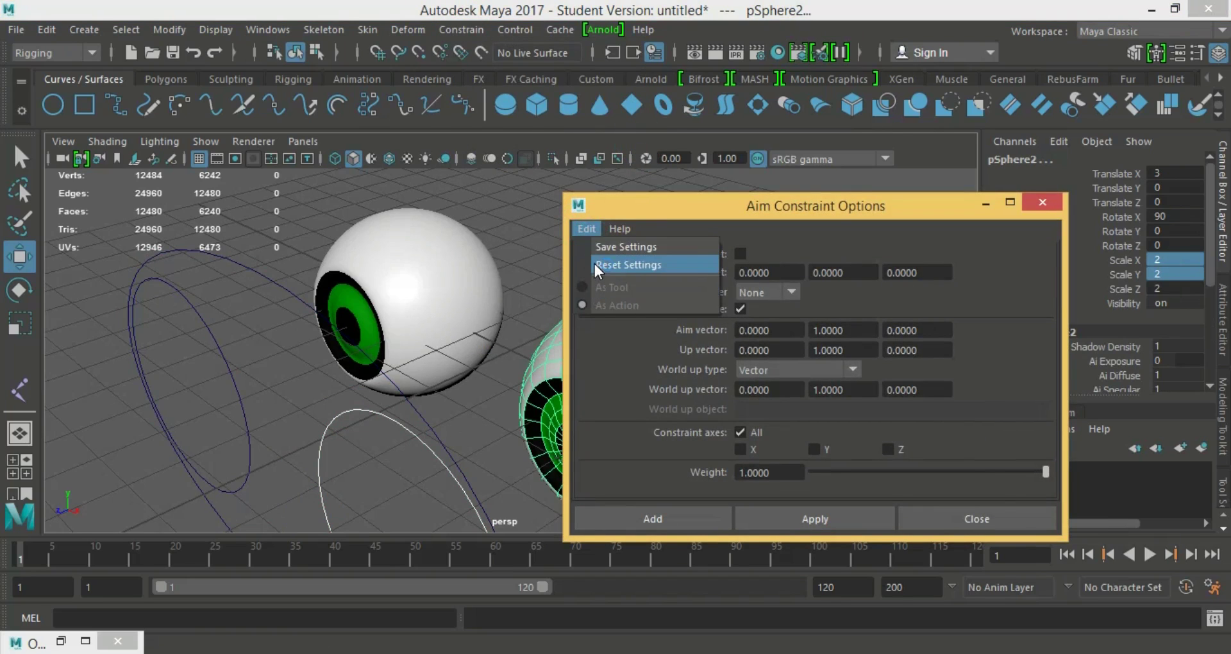
{"action": "left_click", "coordinate": [594, 264]}
{"action": "double_click", "coordinate": [744, 331]}
{"action": "type", "text": "0"}
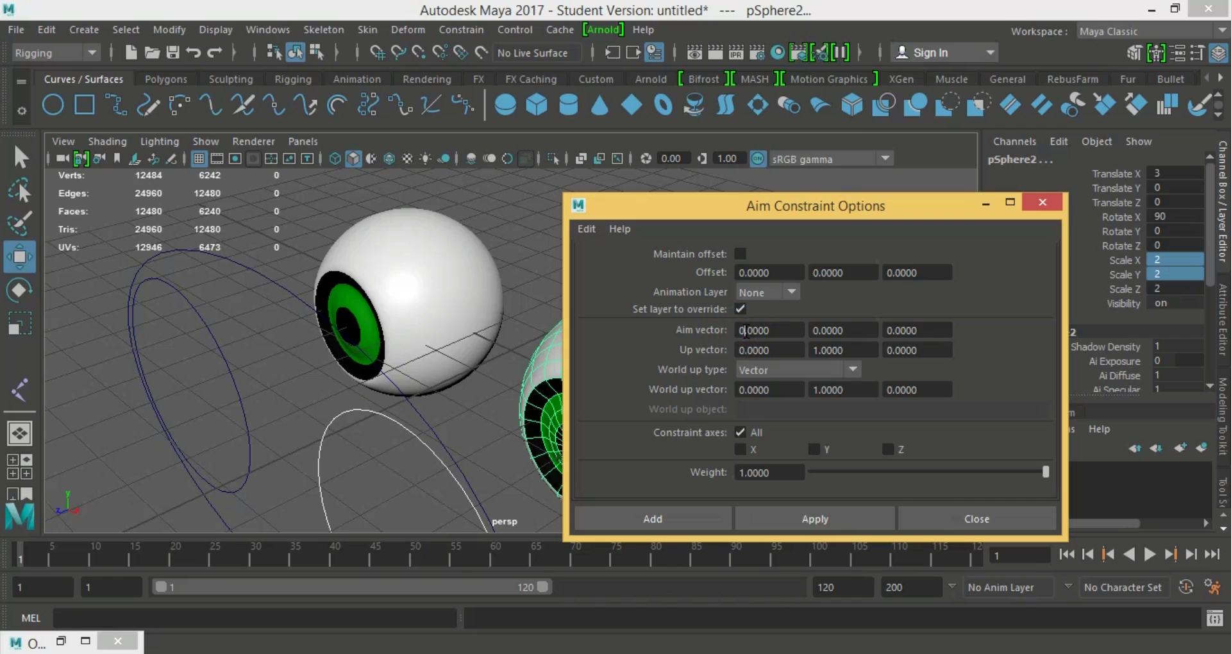
{"action": "double_click", "coordinate": [813, 329]}
{"action": "left_click", "coordinate": [673, 521]}
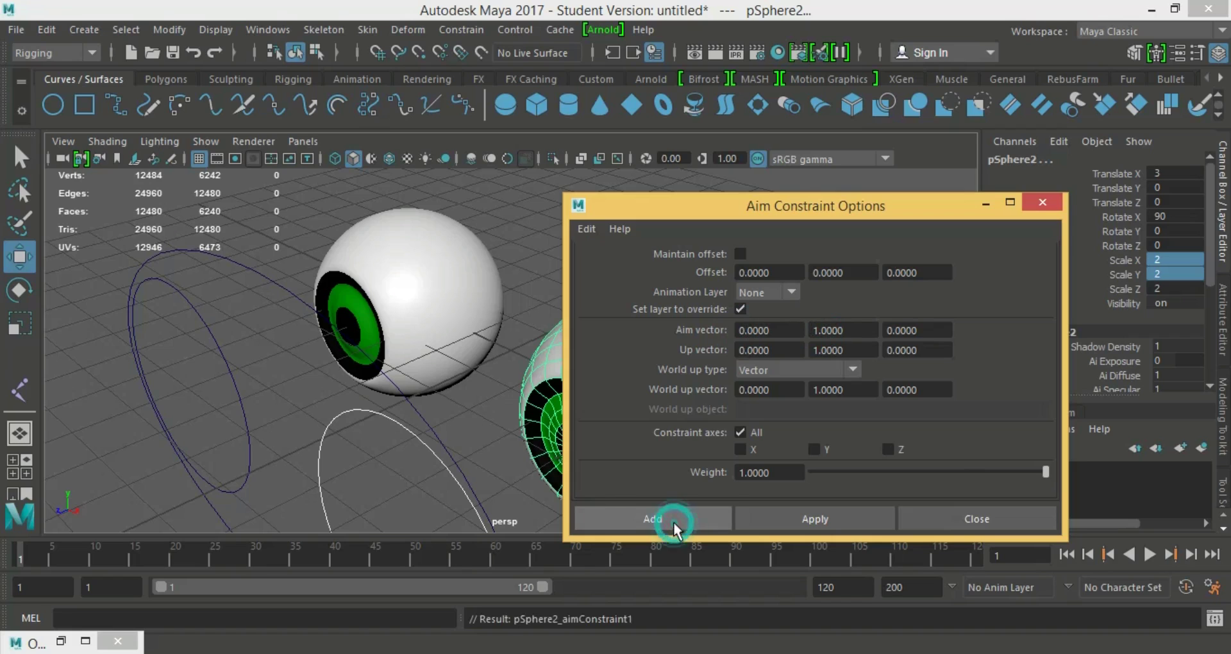
- Aim-constrain the left eyeball to its own control circle with the same settings
{"action": "left_click", "coordinate": [237, 380]}
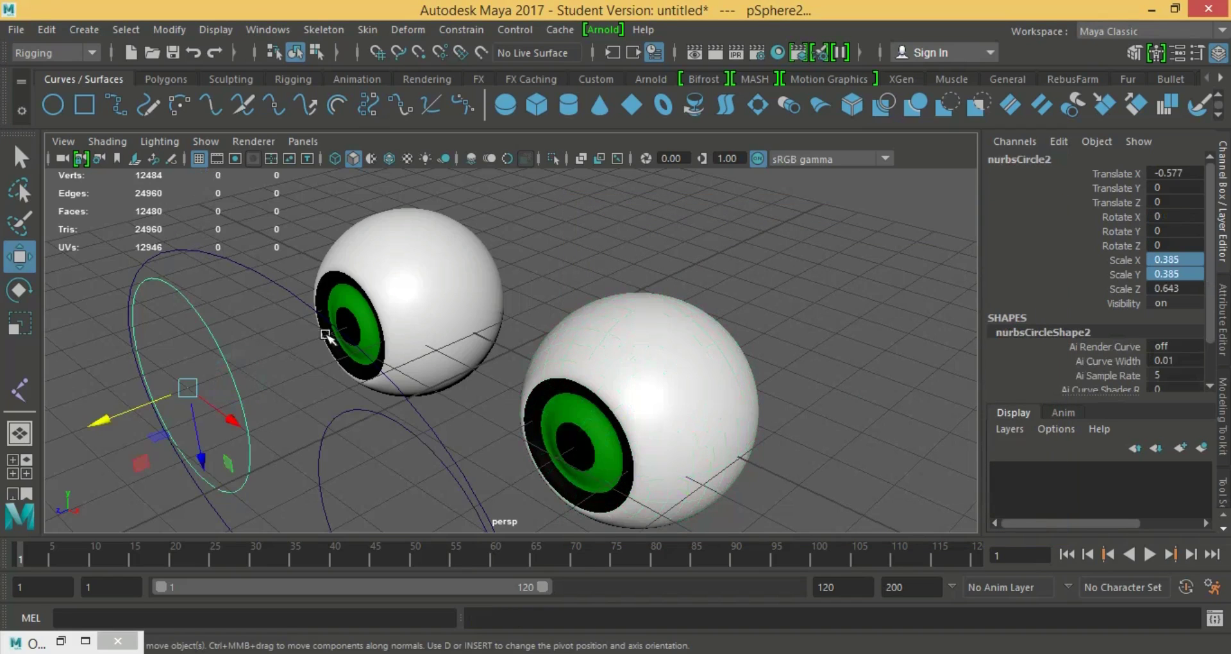
{"action": "left_click", "coordinate": [357, 314], "text": "shift"}
{"action": "left_click", "coordinate": [470, 28]}
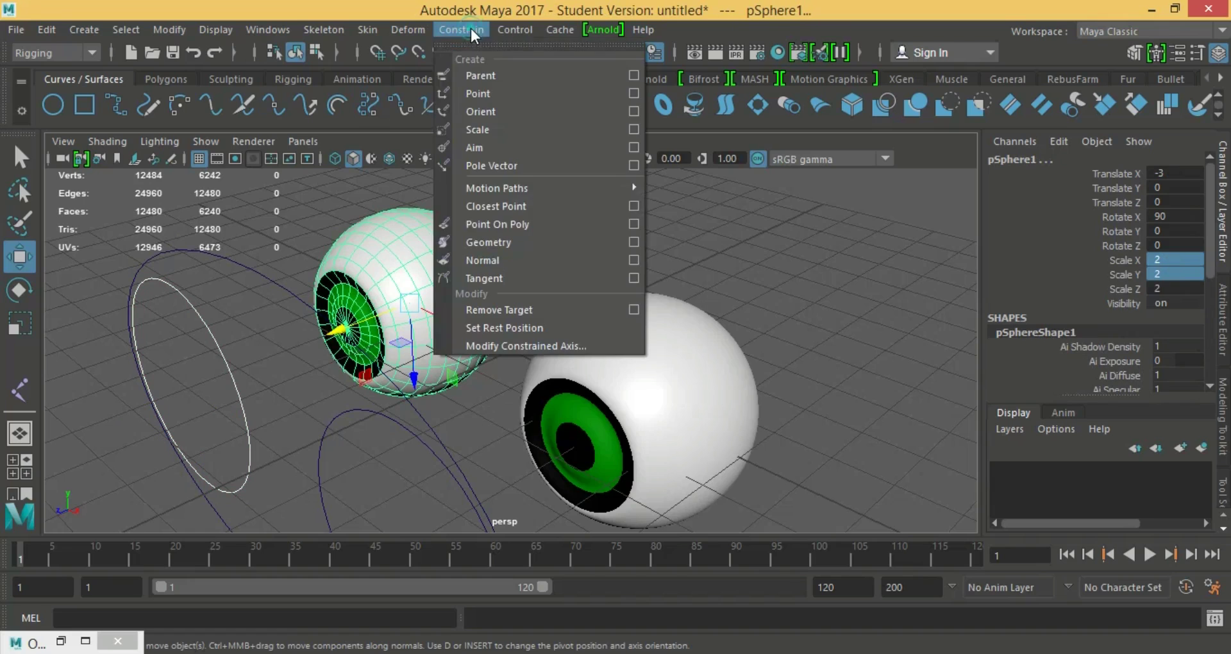
{"action": "left_click", "coordinate": [633, 147]}
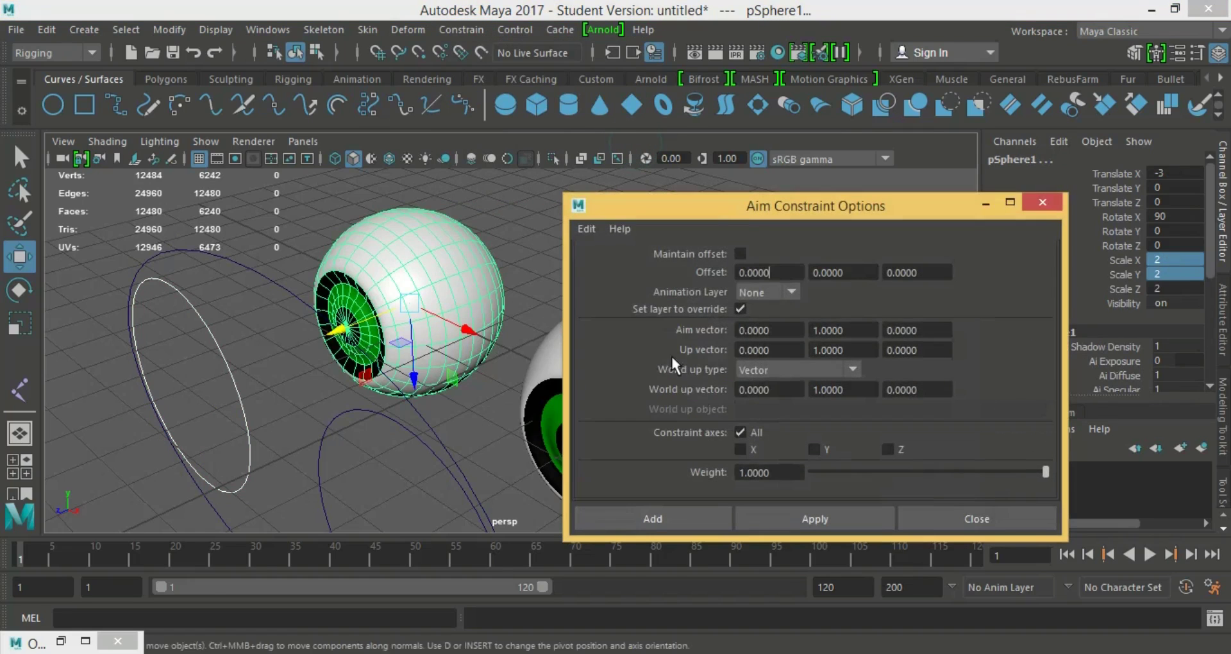
{"action": "left_click", "coordinate": [660, 519]}
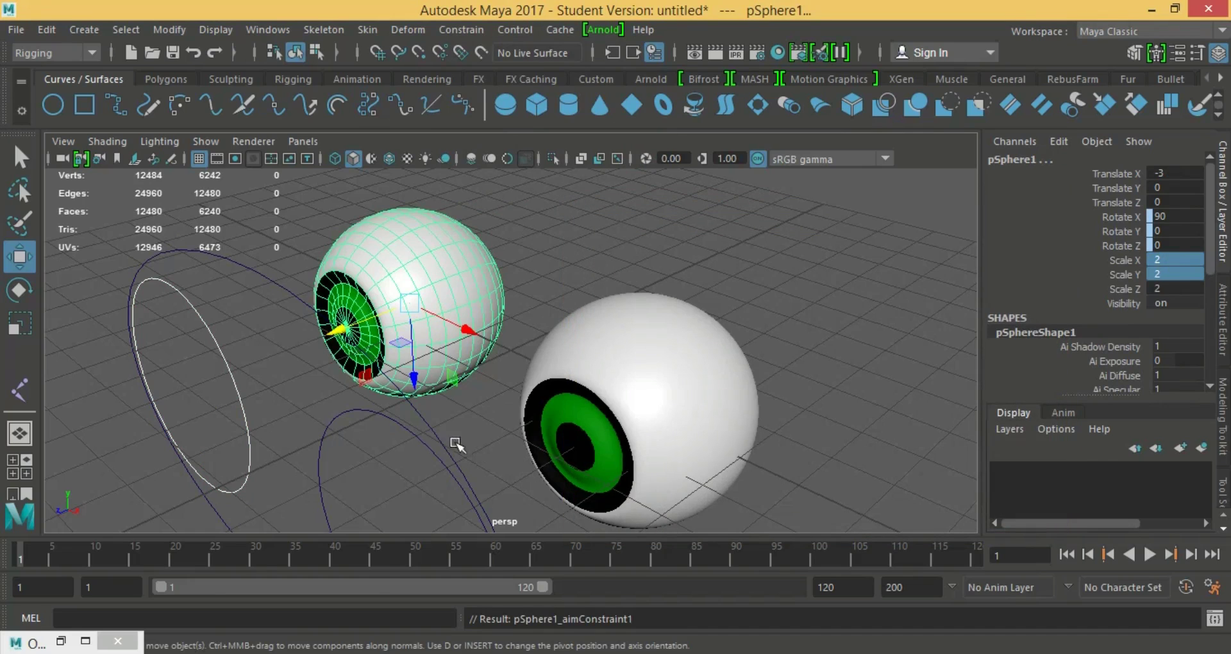
{"action": "left_click", "coordinate": [413, 428]}
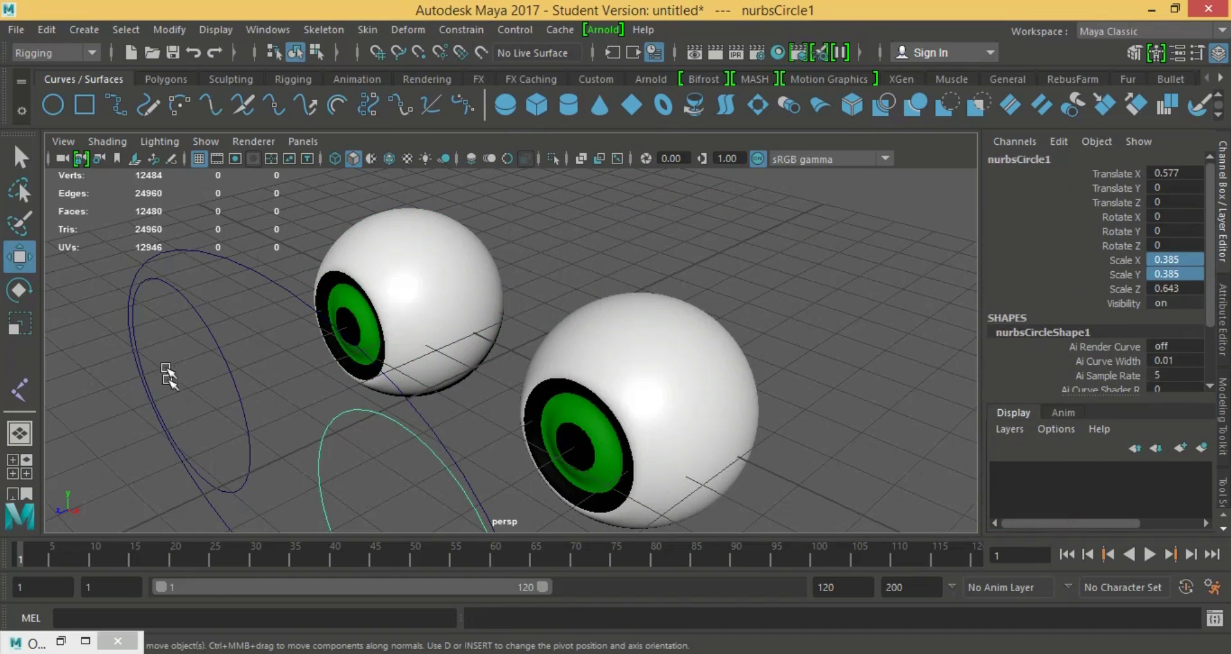
{"action": "scroll", "coordinate": [354, 377], "scroll_direction": "down", "scroll_amount": 2}
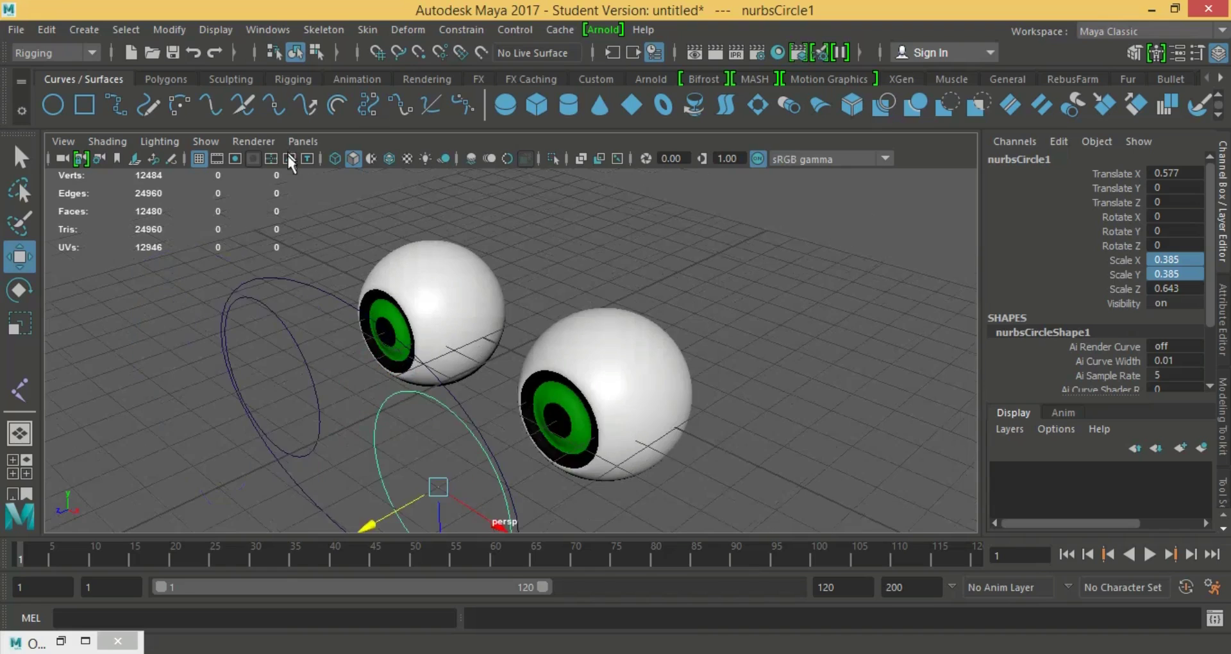
{"action": "scroll", "coordinate": [324, 241], "scroll_direction": "down", "scroll_amount": 2}
{"action": "left_click_drag", "start_coordinate": [482, 439], "coordinate": [486, 423]}
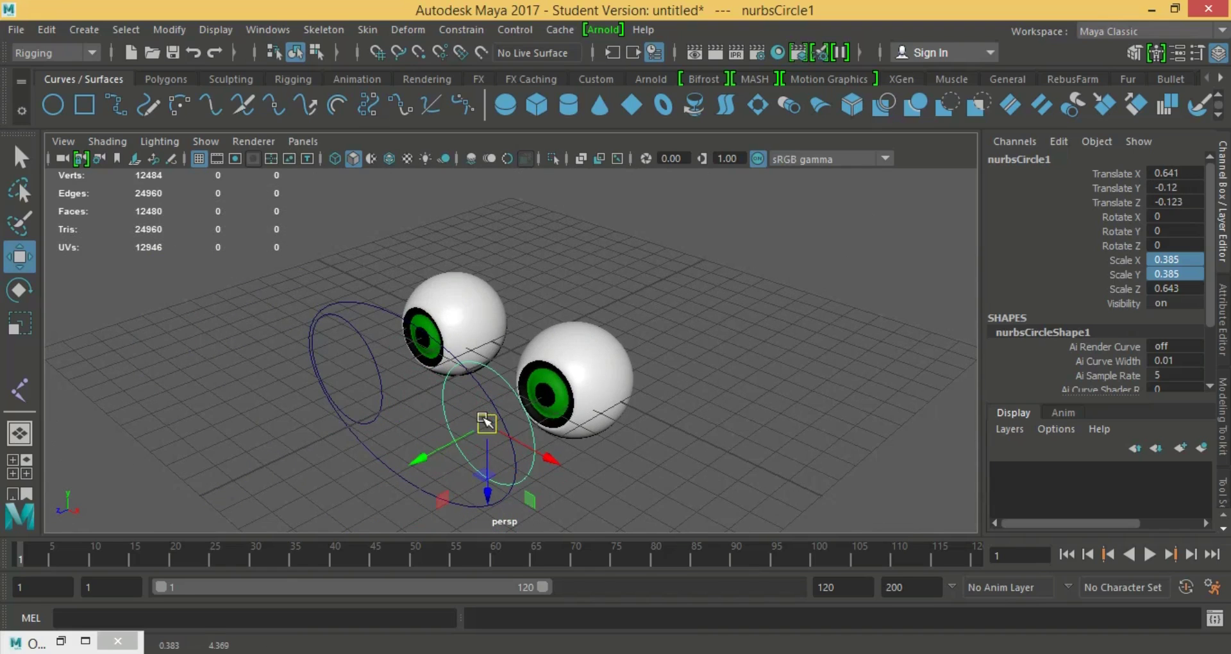
{"action": "key", "text": "ctrl+z"}
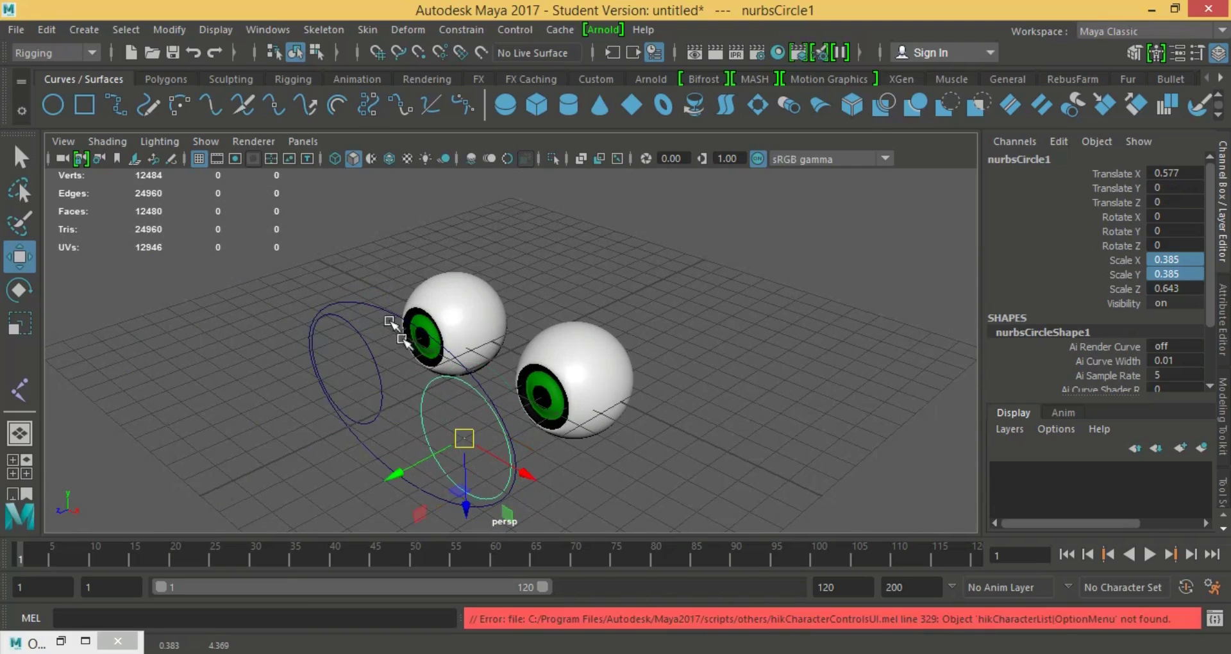
{"action": "left_click", "coordinate": [429, 494]}
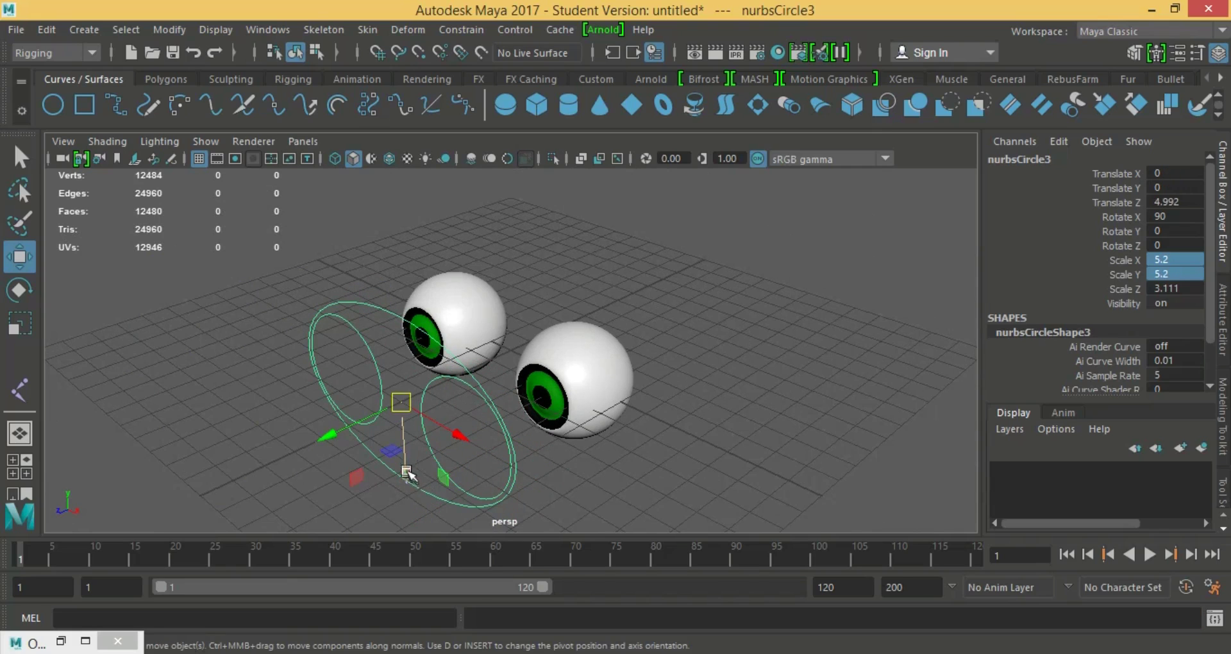
{"action": "left_click", "coordinate": [406, 426]}
{"action": "left_click_drag", "start_coordinate": [405, 426], "coordinate": [426, 410]}
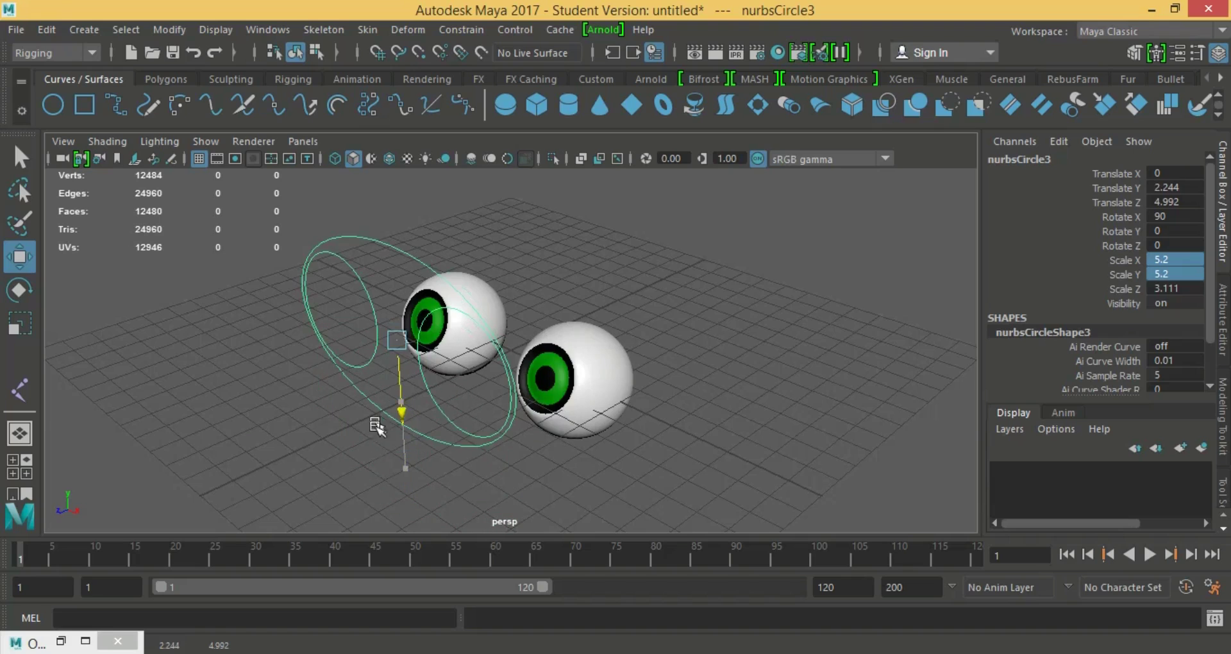
{"action": "left_click_drag", "start_coordinate": [427, 410], "coordinate": [423, 375]}
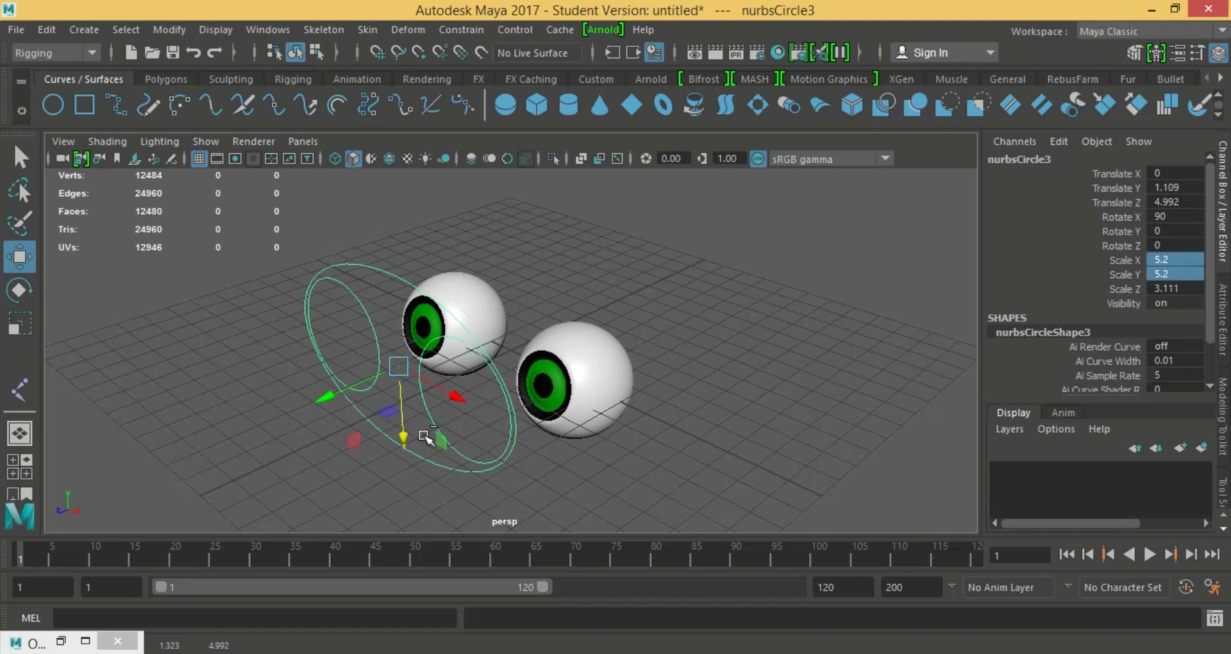
{"action": "key", "text": "ctrl+z"}
{"action": "key", "text": "ctrl+z"}
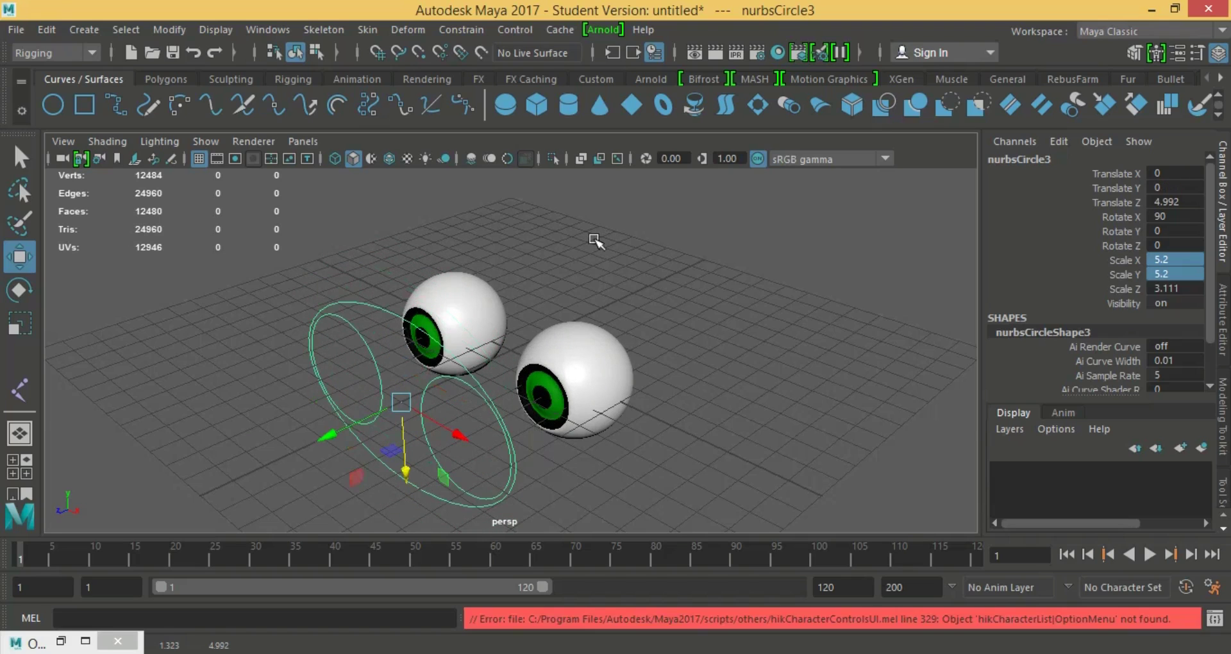
{"action": "mouse_move", "coordinate": [596, 240]}
{"action": "left_mouse_down", "text": "alt"}
{"action": "mouse_move", "coordinate": [672, 212]}
{"action": "mouse_move", "coordinate": [453, 557]}
{"action": "left_mouse_up", "text": "alt"}
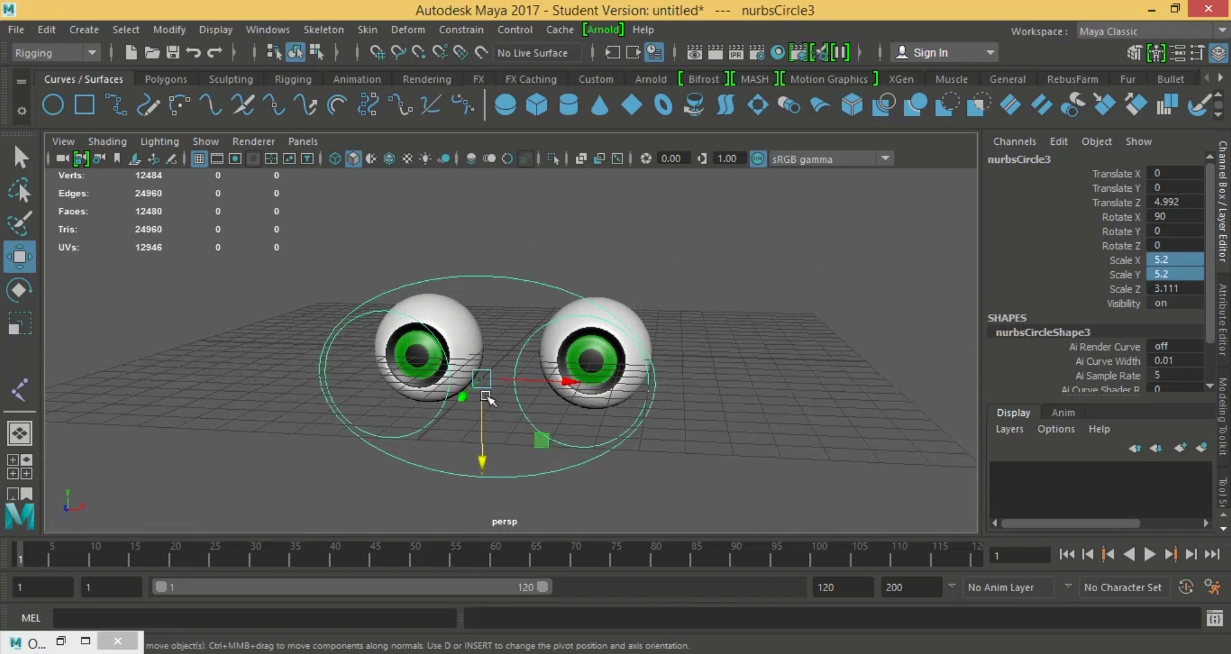
{"action": "mouse_move", "coordinate": [534, 380]}
{"action": "left_mouse_down"}
{"action": "mouse_move", "coordinate": [464, 320]}
{"action": "mouse_move", "coordinate": [412, 431]}
{"action": "mouse_move", "coordinate": [511, 432]}
{"action": "mouse_move", "coordinate": [445, 432]}
{"action": "mouse_move", "coordinate": [410, 461]}
{"action": "left_mouse_up"}
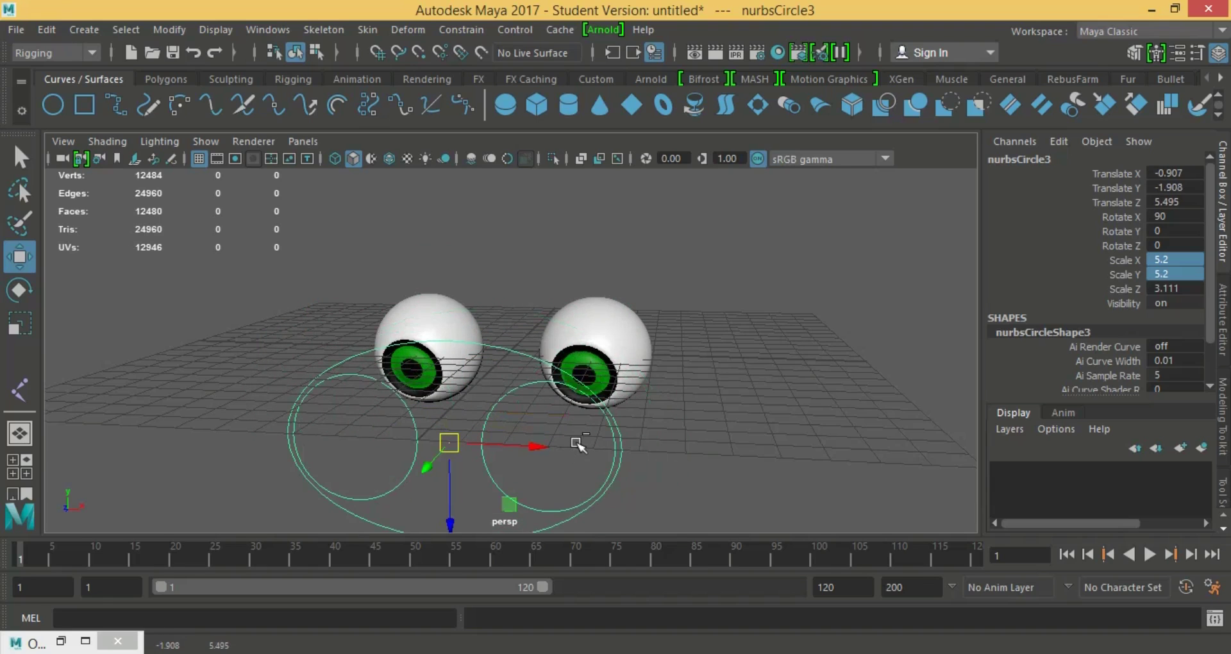
{"action": "key", "text": "ctrl+z"}
{"action": "key", "text": "ctrl+z"}
{"action": "key", "text": "ctrl+z"}
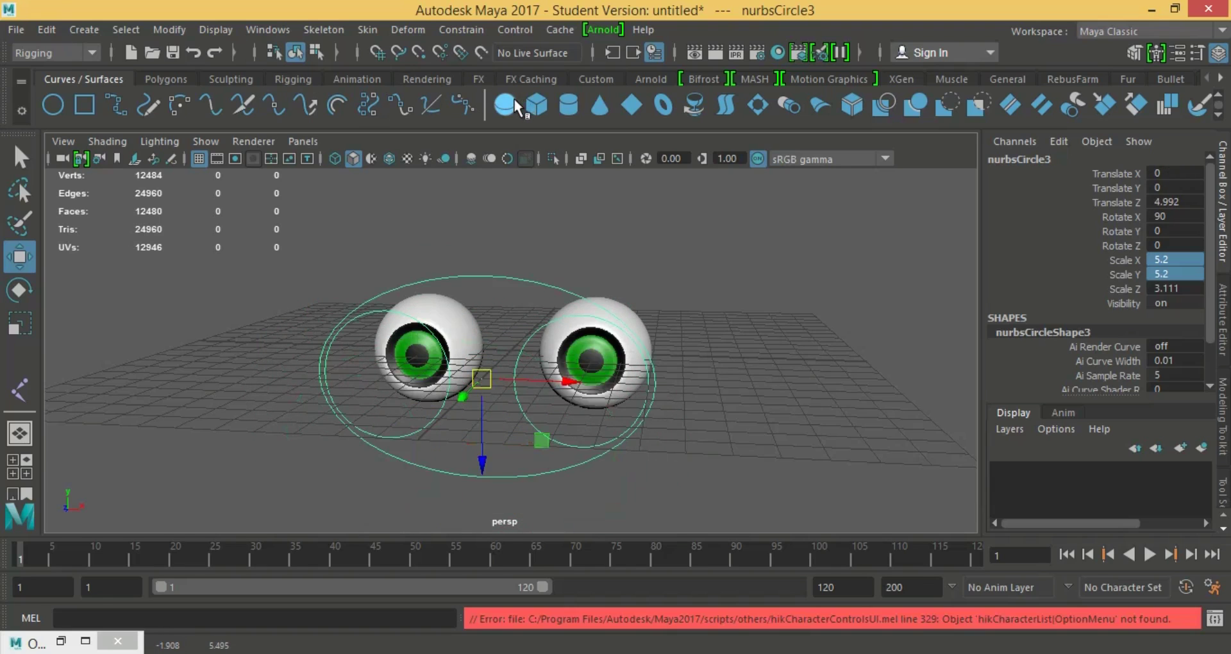
- Create a NURBS sphere and give it a uniform scale of 2.1
{"action": "left_click", "coordinate": [513, 98]}
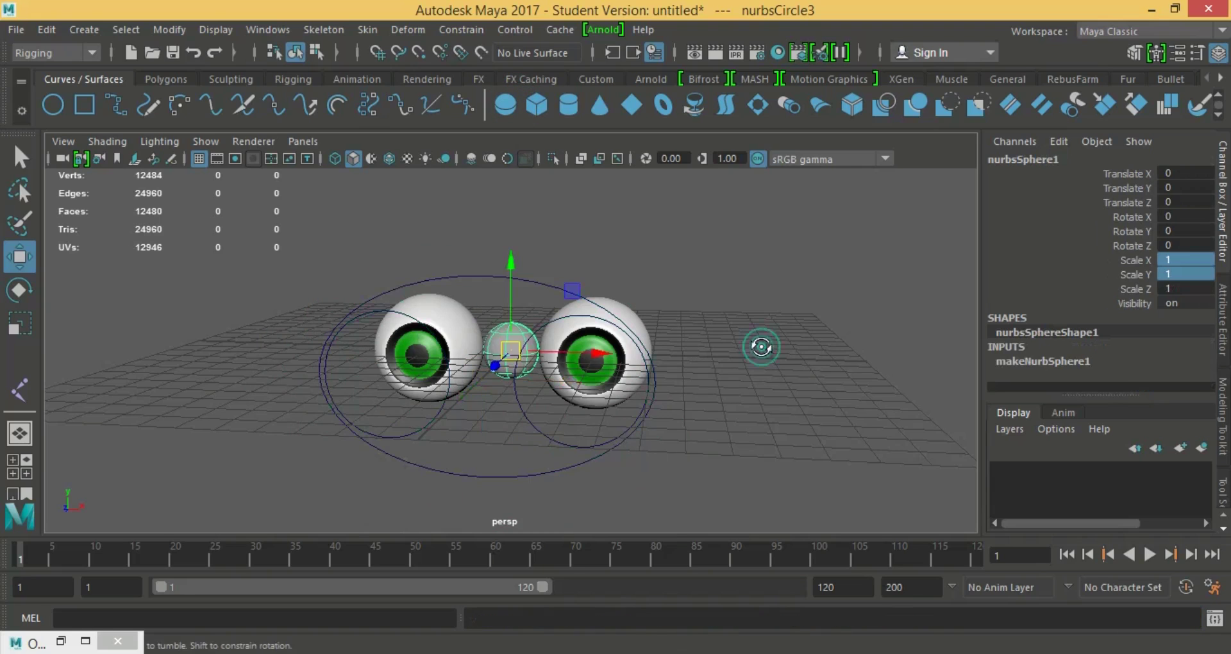
{"action": "mouse_move", "coordinate": [760, 347]}
{"action": "left_mouse_down", "text": "alt"}
{"action": "mouse_move", "coordinate": [616, 314]}
{"action": "mouse_move", "coordinate": [676, 426]}
{"action": "mouse_move", "coordinate": [718, 410]}
{"action": "left_mouse_up", "text": "alt"}
{"action": "double_click", "coordinate": [1185, 289]}
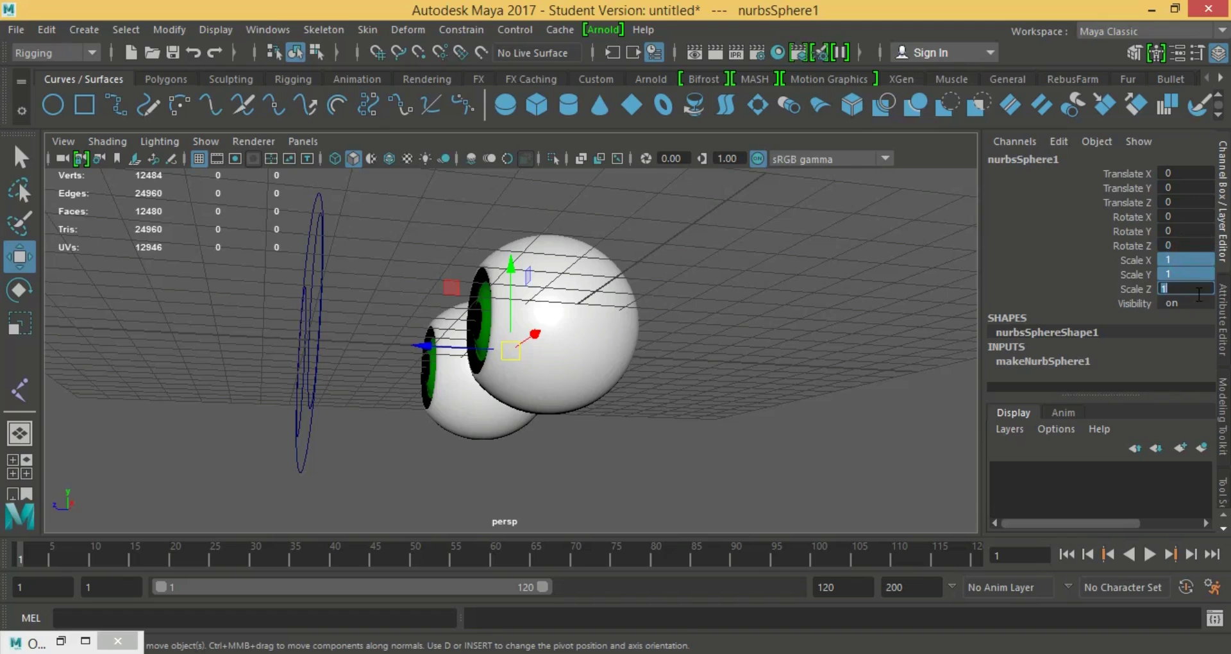
{"action": "type", "text": "2.1"}
{"action": "key", "text": "Return"}
- Place the NURBS sphere at Translate X 3 with Rotate Y 90, over the right eyeball
{"action": "left_click_drag", "start_coordinate": [714, 255], "coordinate": [775, 278], "text": "alt"}
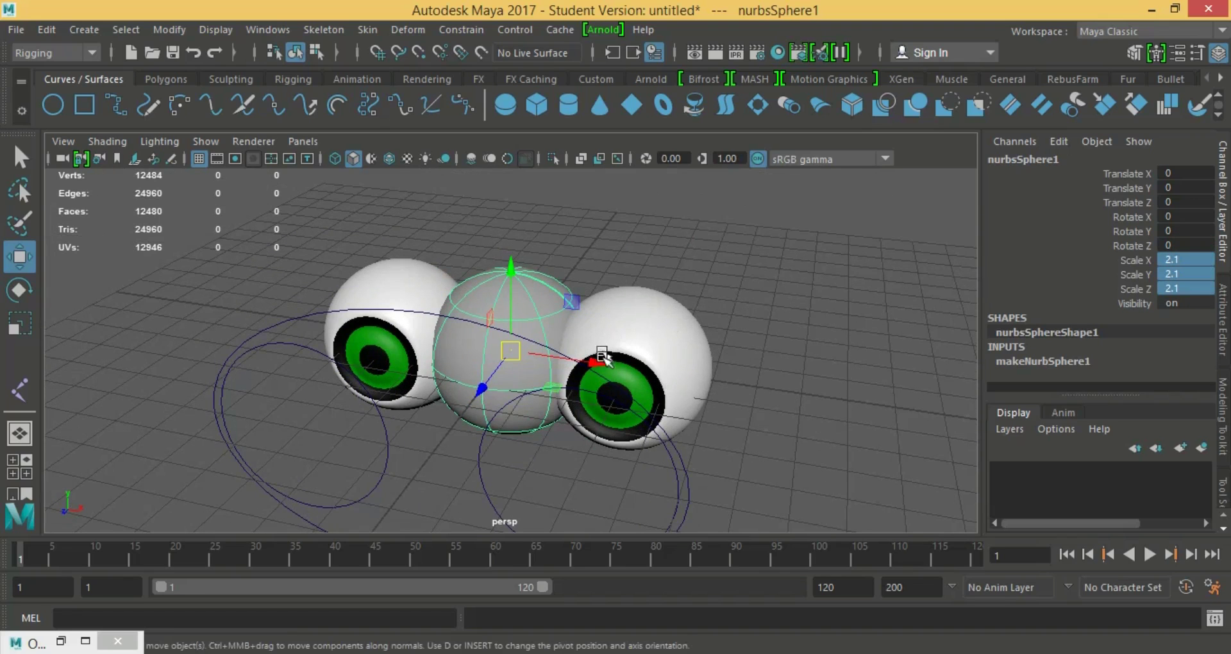
{"action": "left_click_drag", "start_coordinate": [602, 358], "coordinate": [725, 378]}
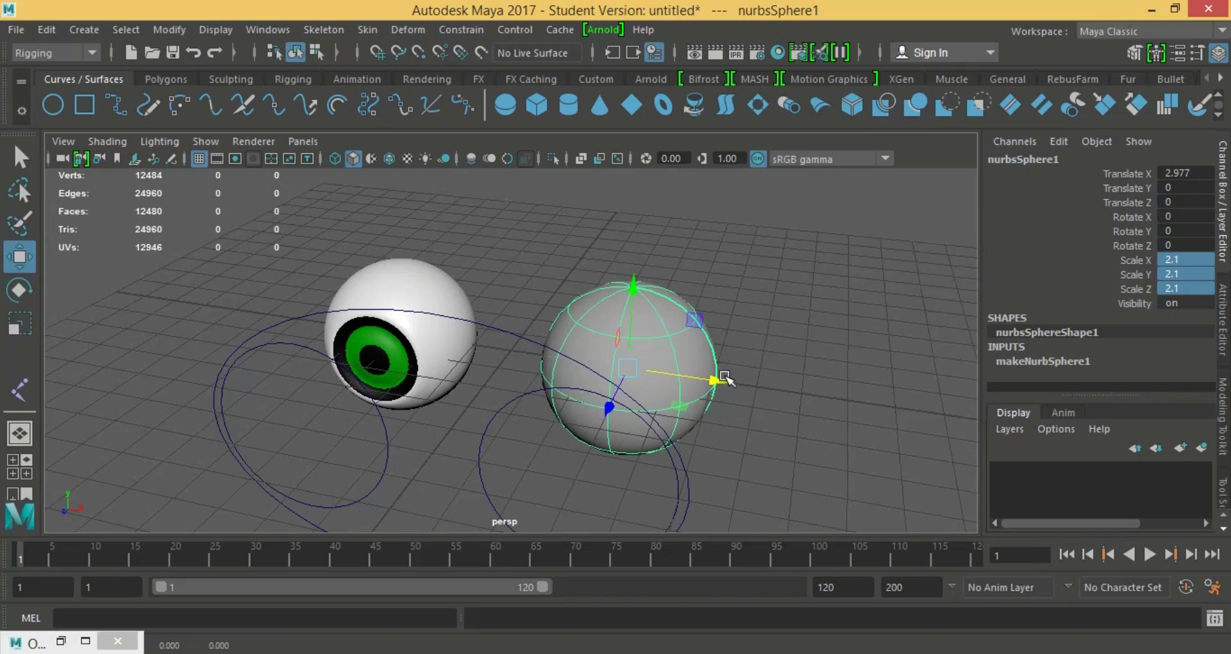
{"action": "left_click", "coordinate": [1189, 173]}
{"action": "type", "text": "3"}
{"action": "key", "text": "Return"}
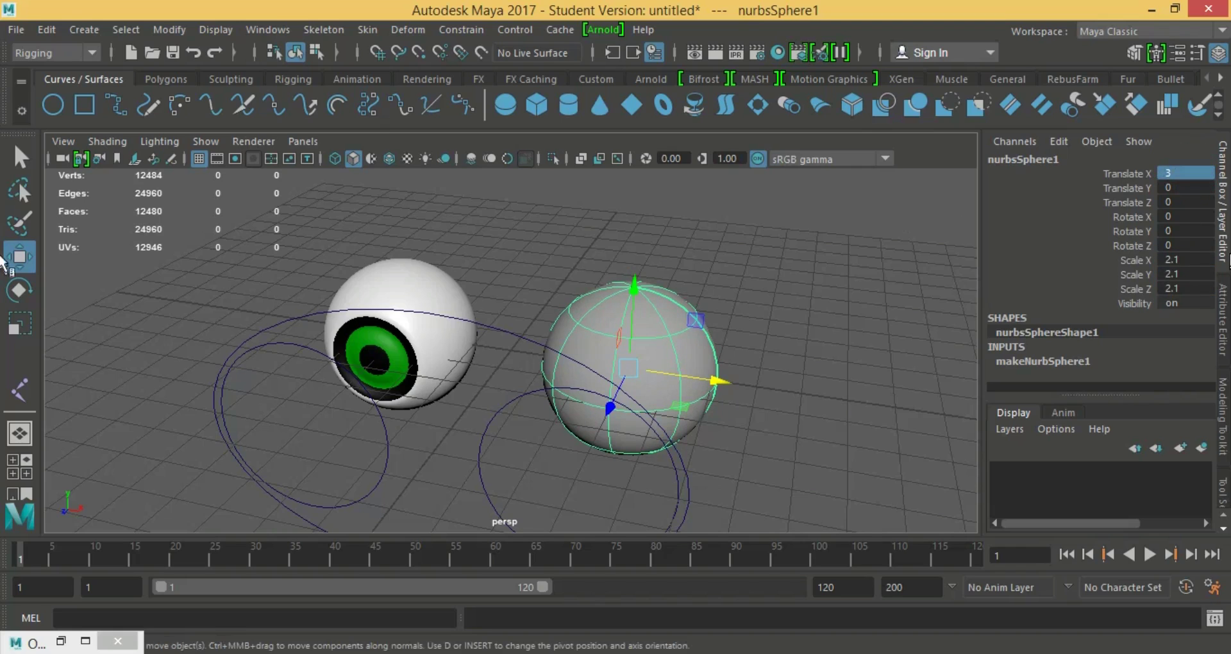
{"action": "left_click", "coordinate": [1192, 230]}
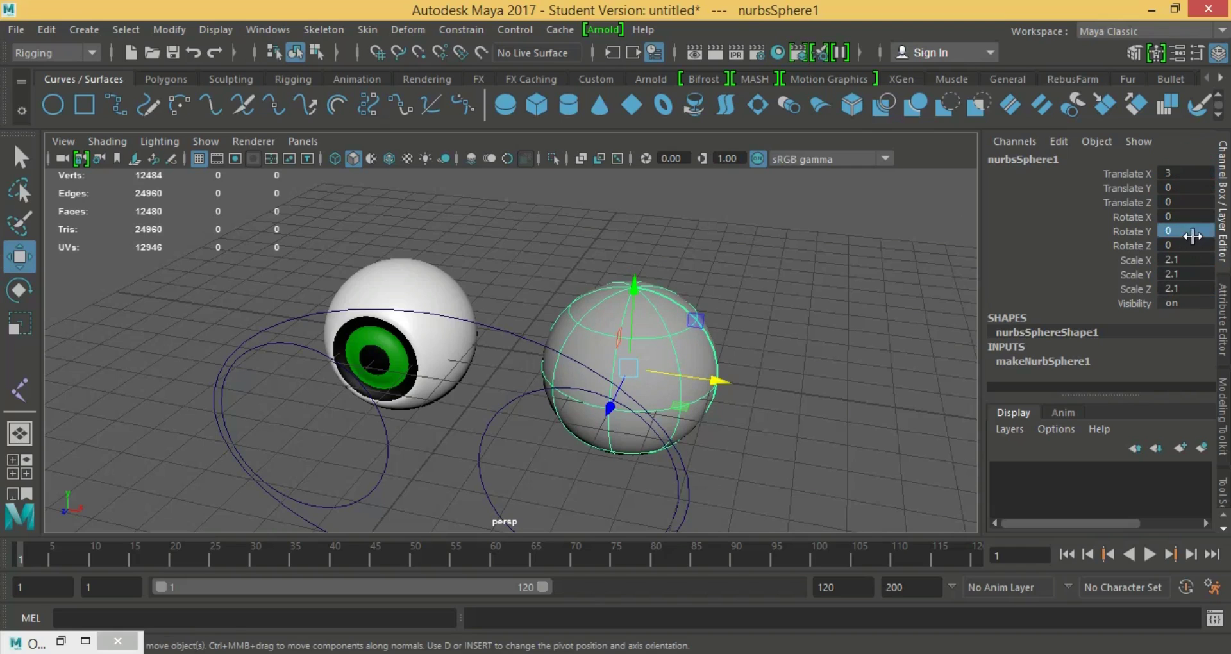
{"action": "type", "text": "90"}
{"action": "key", "text": "Return"}
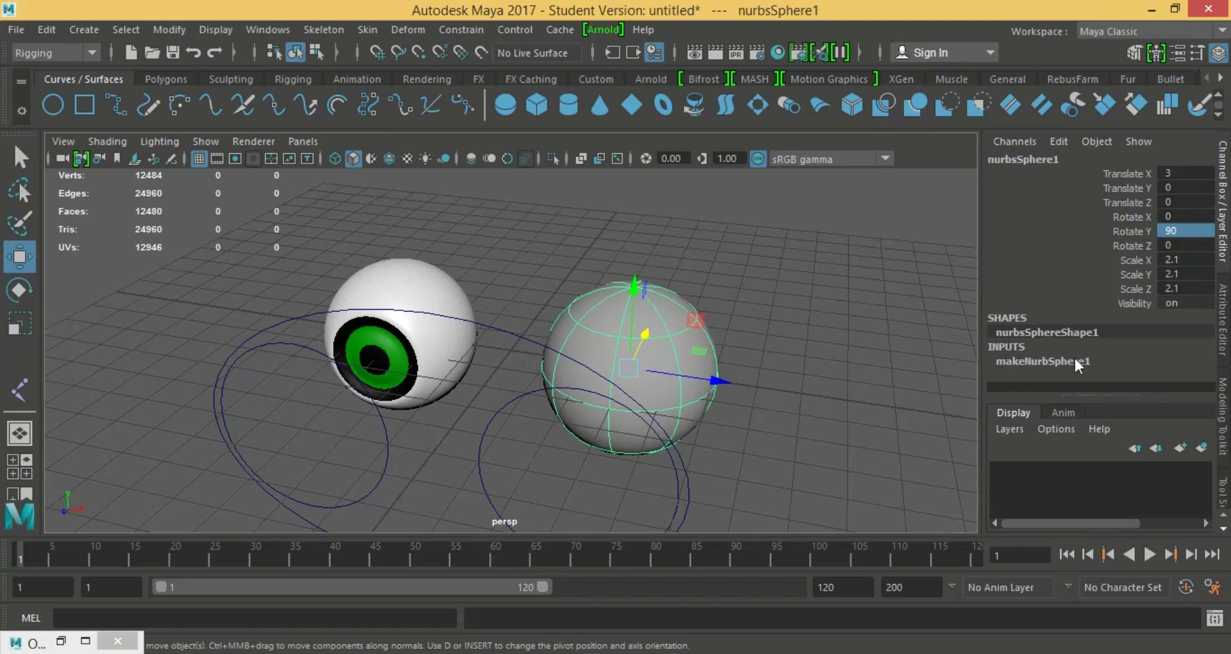
{"action": "left_click", "coordinate": [1039, 361]}
- Try a new end sweep value on the NURBS sphere, then undo it
{"action": "left_click_drag", "start_coordinate": [1210, 219], "coordinate": [1223, 288]}
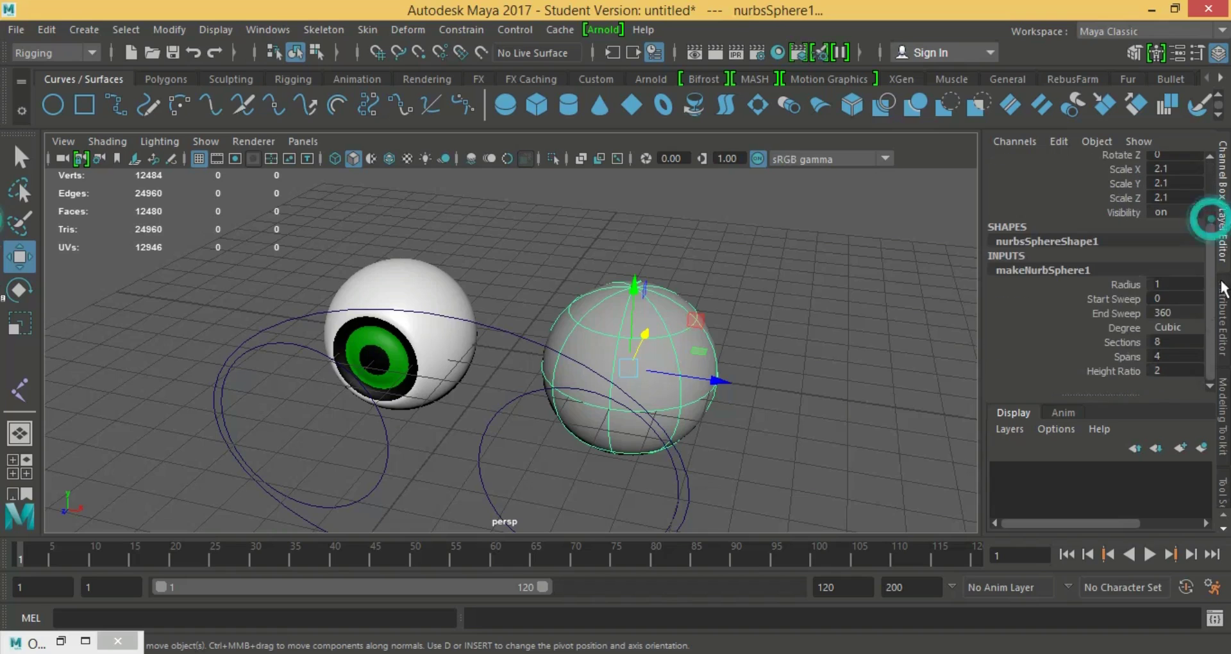
{"action": "double_click", "coordinate": [1164, 313]}
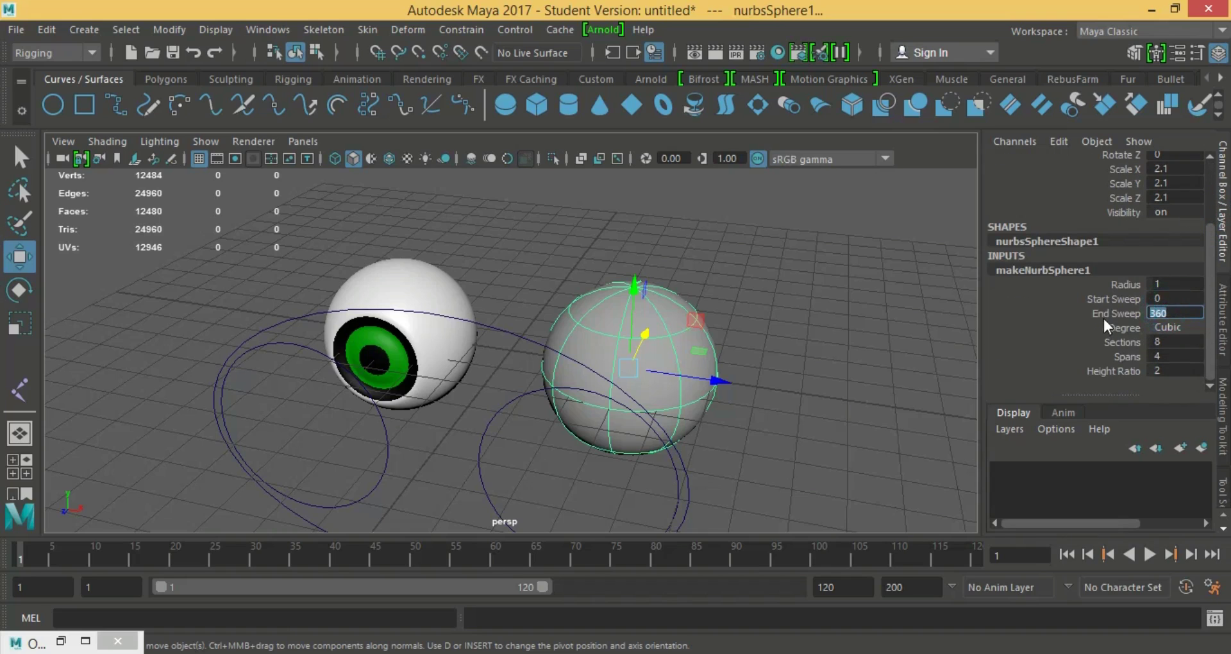
{"action": "type", "text": "4"}
{"action": "key", "text": "Return"}
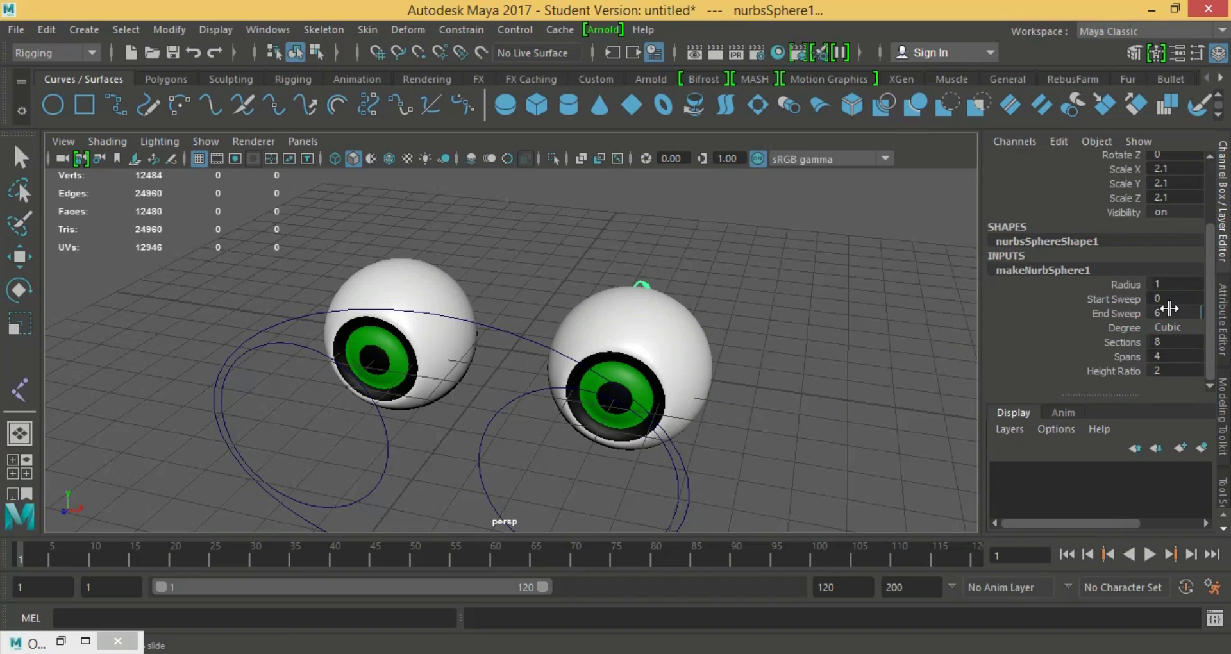
{"action": "key", "text": "ctrl+z"}
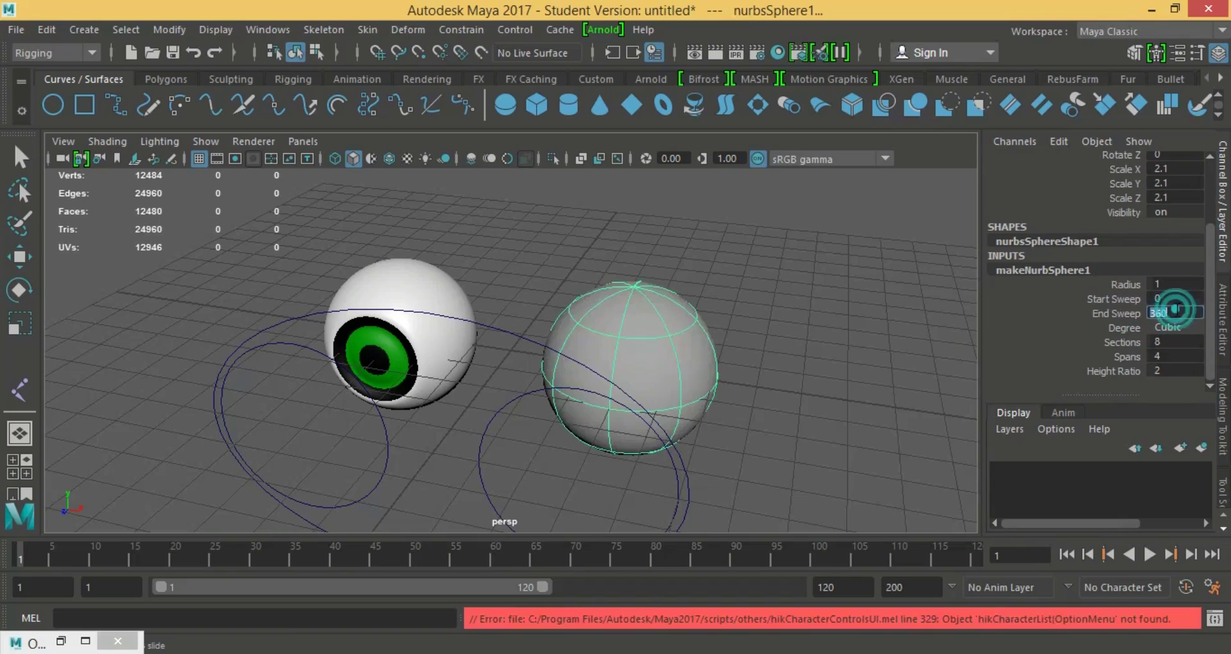
{"action": "double_click", "coordinate": [1176, 312]}
{"action": "scroll", "coordinate": [1214, 246], "scroll_direction": "up", "scroll_amount": 3}
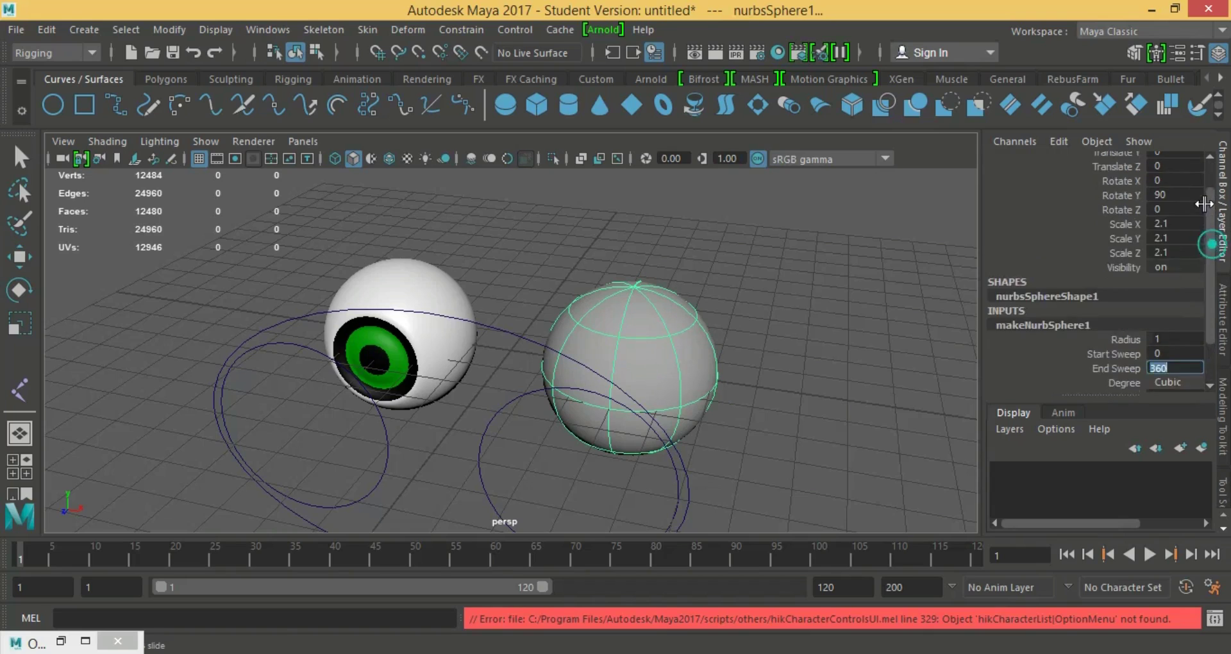
- Set the sphere's Rotate X to 90 and trial an end sweep of 200, then undo
{"action": "double_click", "coordinate": [1171, 178]}
{"action": "type", "text": "9"}
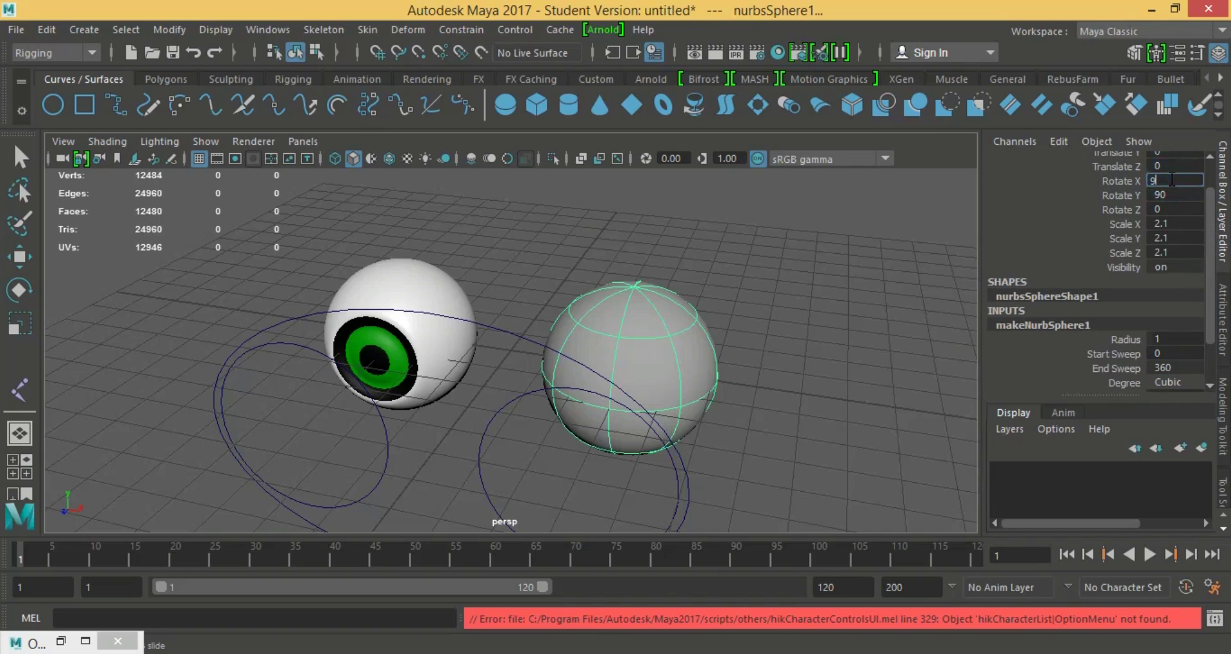
{"action": "key", "text": "Return"}
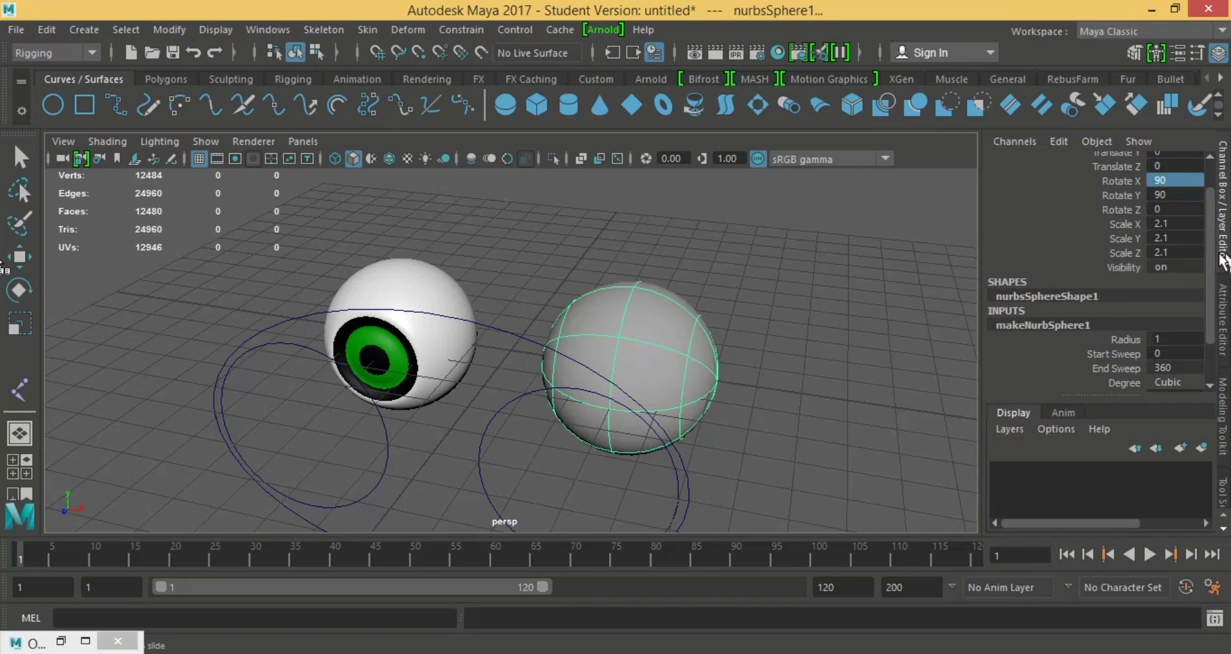
{"action": "scroll", "coordinate": [1208, 244], "scroll_direction": "down", "scroll_amount": 3}
{"action": "double_click", "coordinate": [1179, 298]}
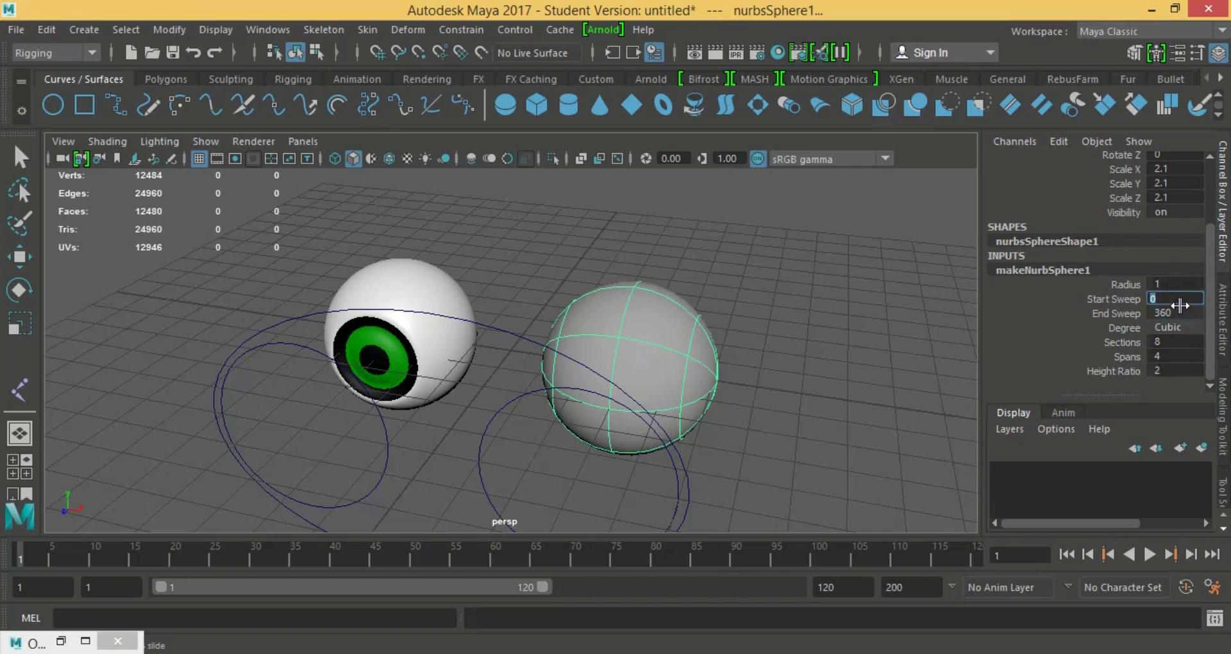
{"action": "double_click", "coordinate": [1182, 312]}
{"action": "type", "text": "200"}
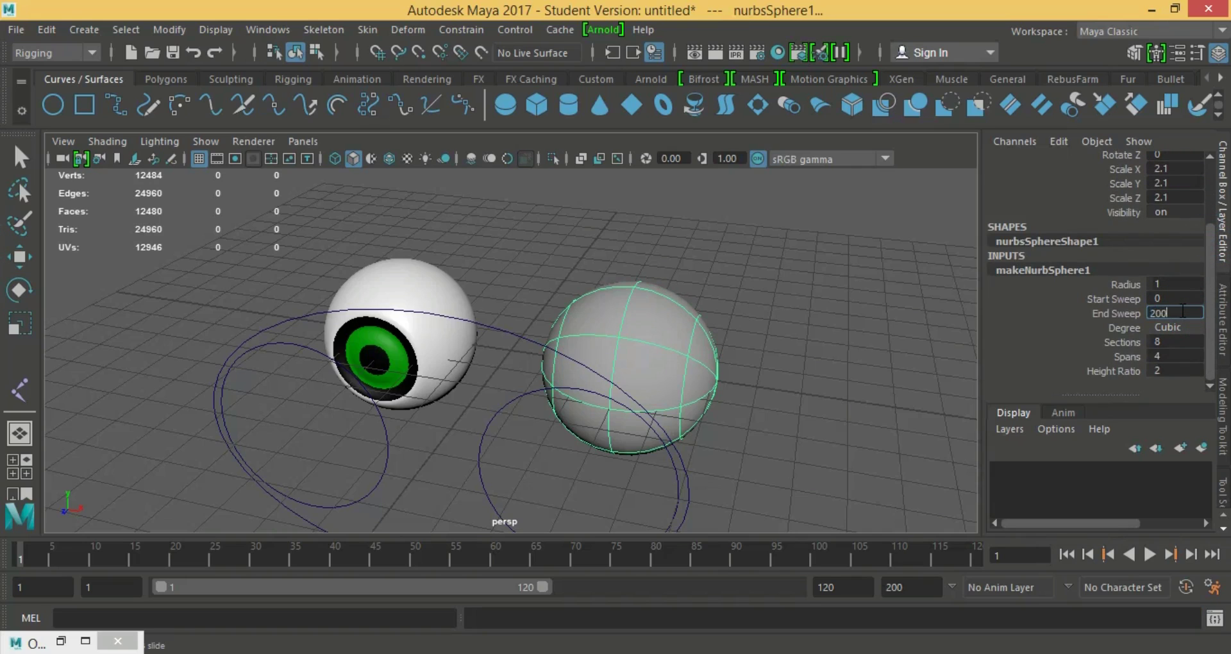
{"action": "key", "text": "Return"}
{"action": "mouse_move", "coordinate": [583, 385]}
{"action": "left_mouse_down", "text": "alt"}
{"action": "mouse_move", "coordinate": [545, 360]}
{"action": "mouse_move", "coordinate": [585, 350]}
{"action": "left_mouse_up", "text": "alt"}
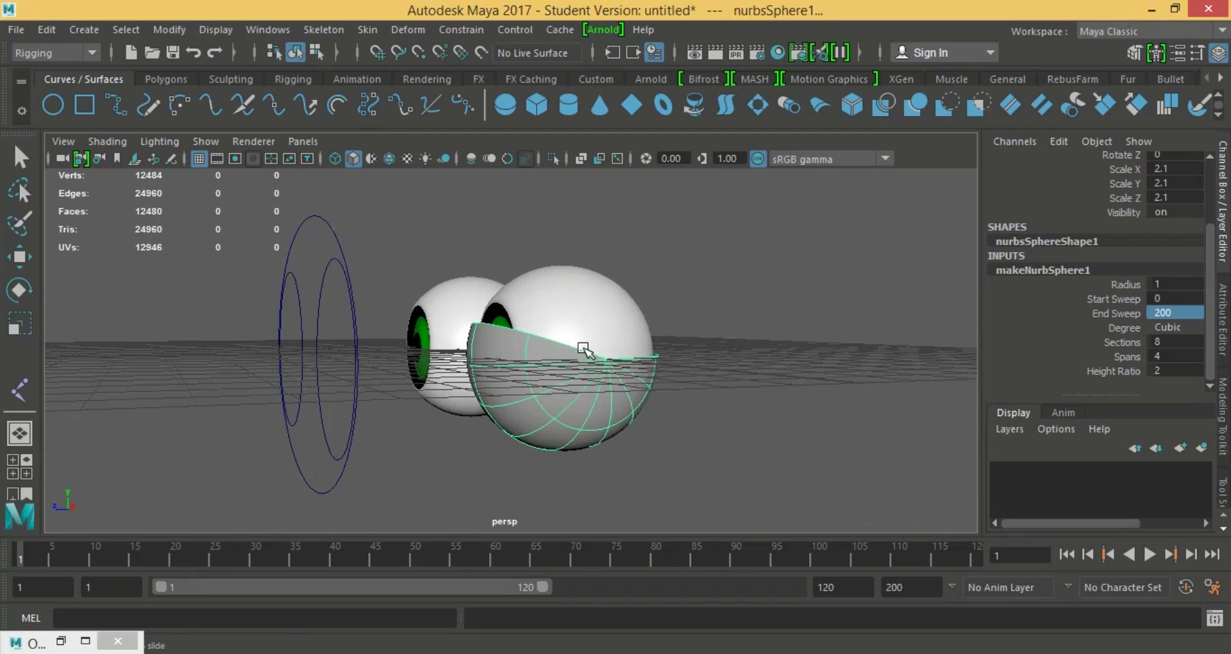
{"action": "key", "text": "ctrl+z"}
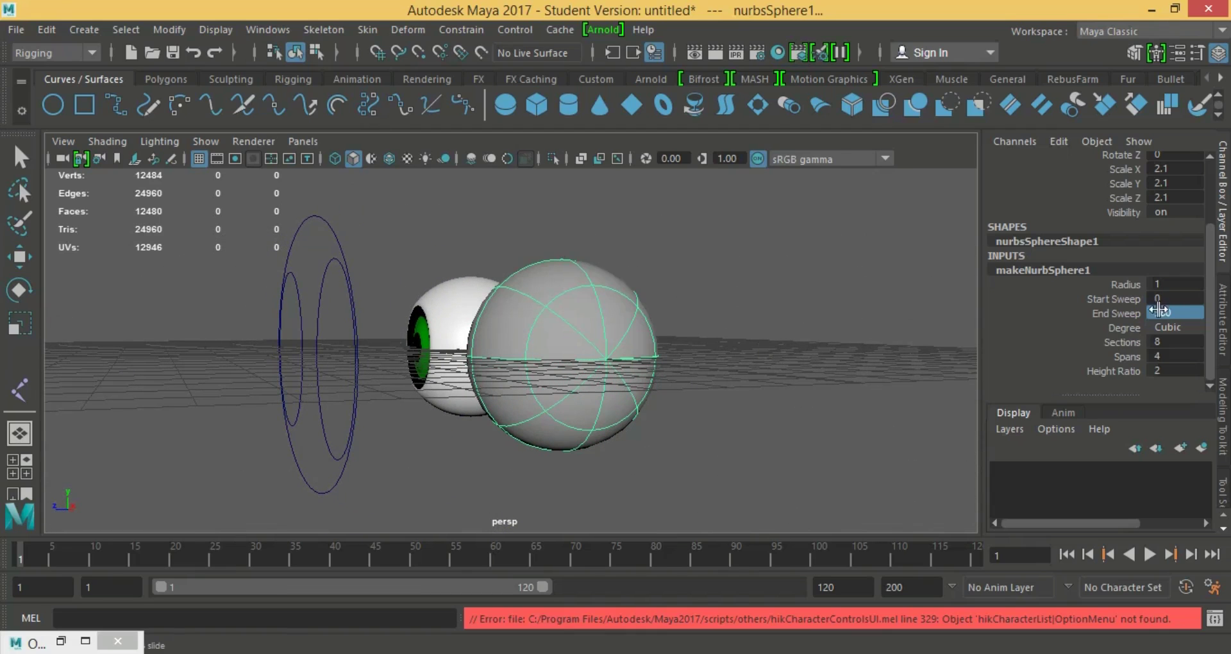
- Try a start sweep change, undo it, and reset Rotate Y to 0
{"action": "left_click", "coordinate": [1154, 298]}
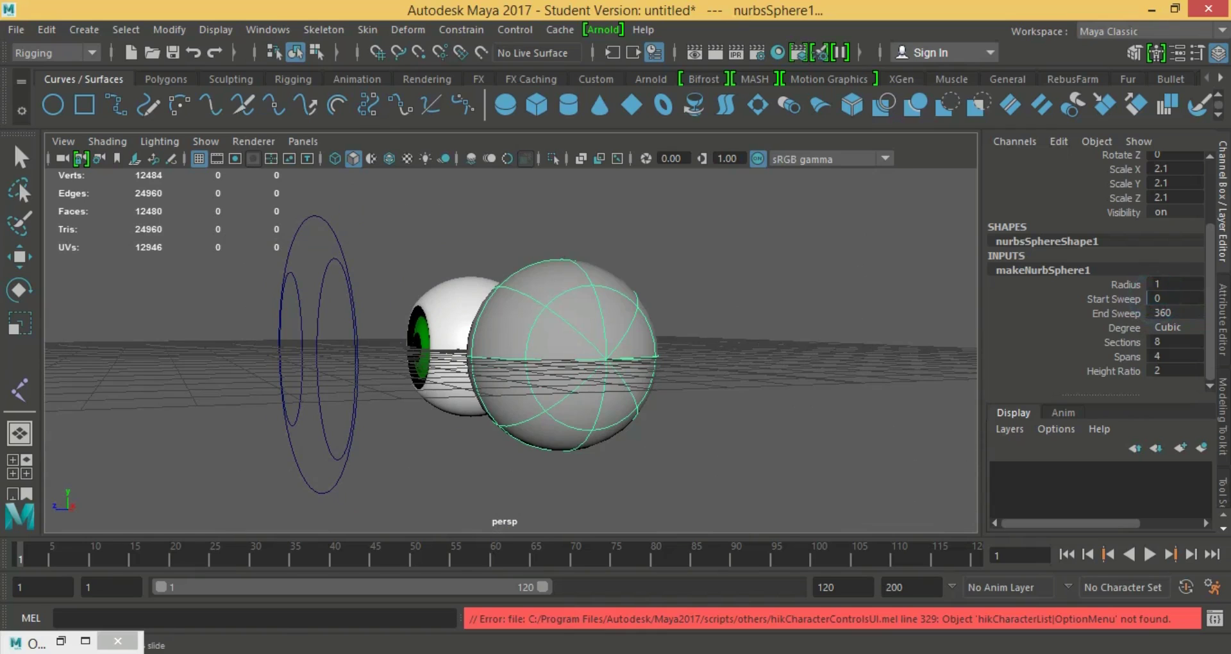
{"action": "type", "text": "6"}
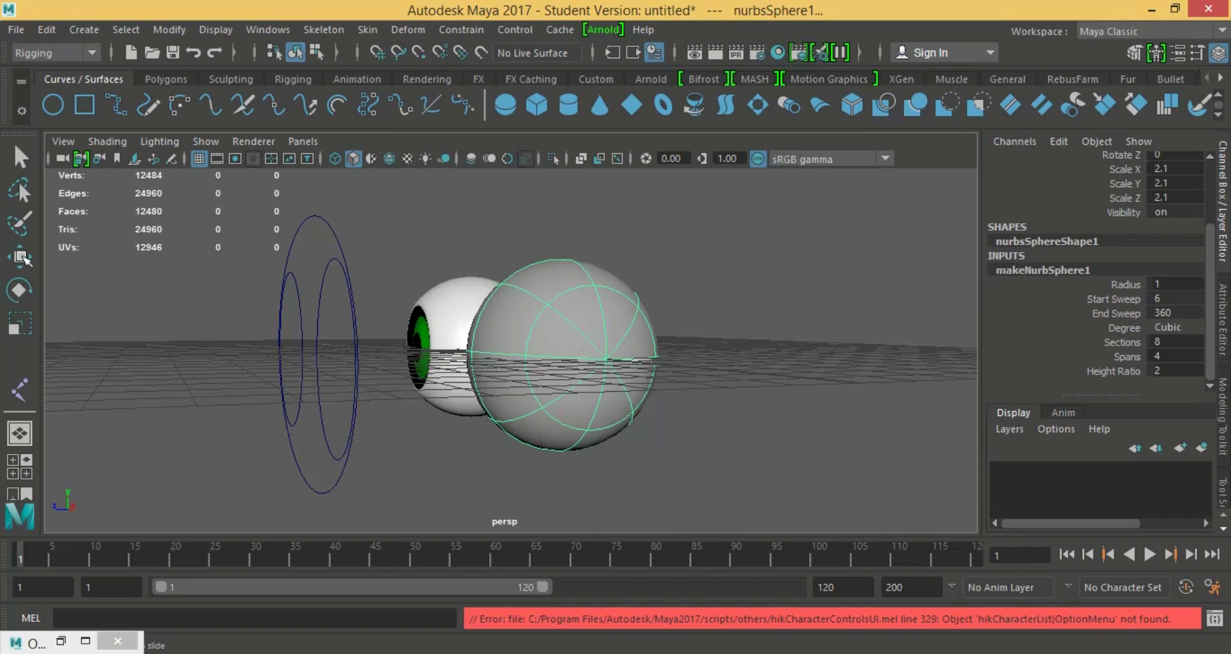
{"action": "key", "text": "ctrl+z"}
{"action": "left_click", "coordinate": [20, 290]}
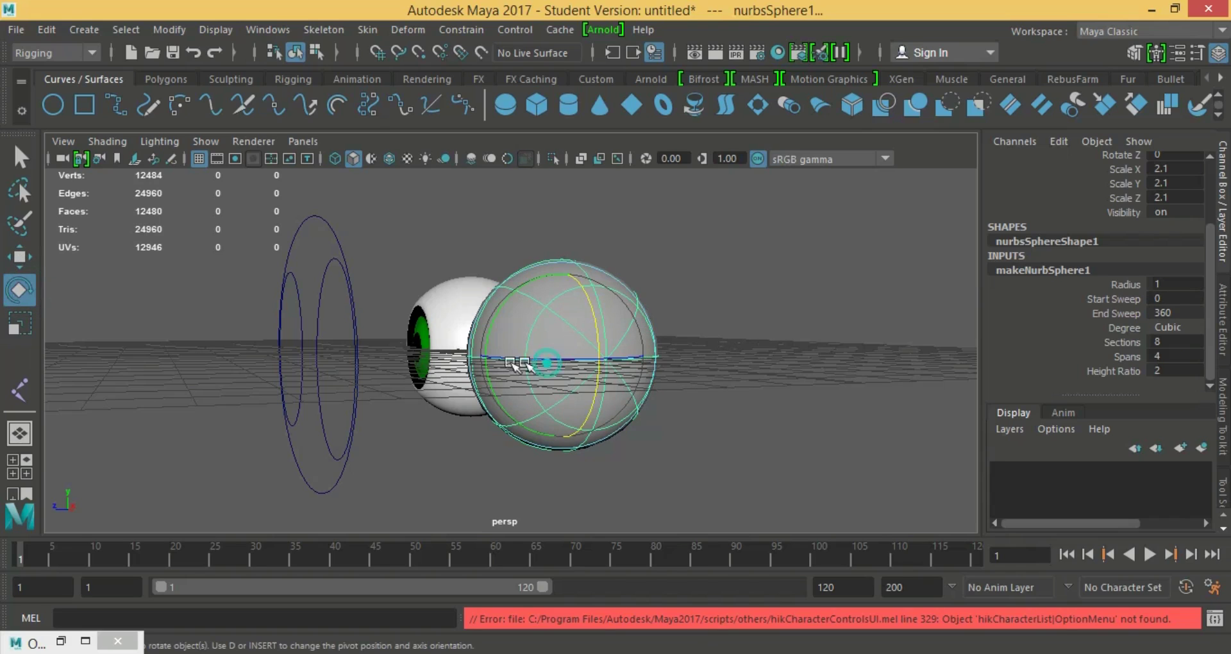
{"action": "left_click_drag", "start_coordinate": [513, 360], "coordinate": [545, 362]}
{"action": "left_click_drag", "start_coordinate": [1207, 288], "coordinate": [1204, 224]}
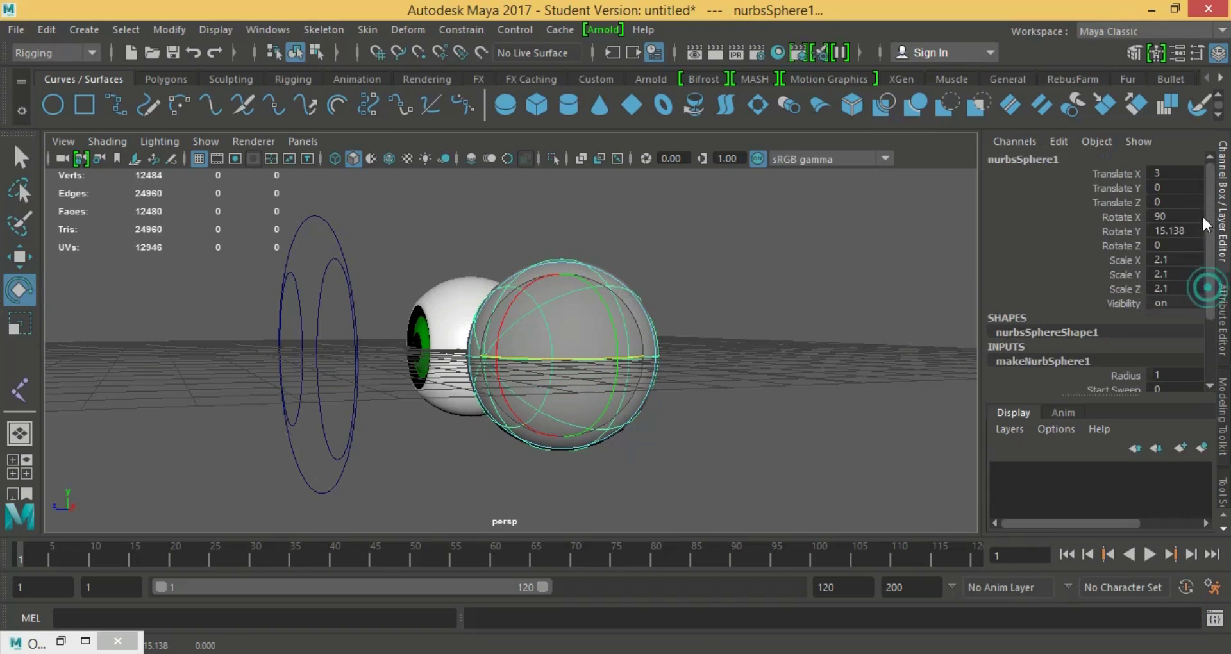
{"action": "left_click", "coordinate": [1179, 230]}
{"action": "type", "text": "0"}
{"action": "key", "text": "Return"}
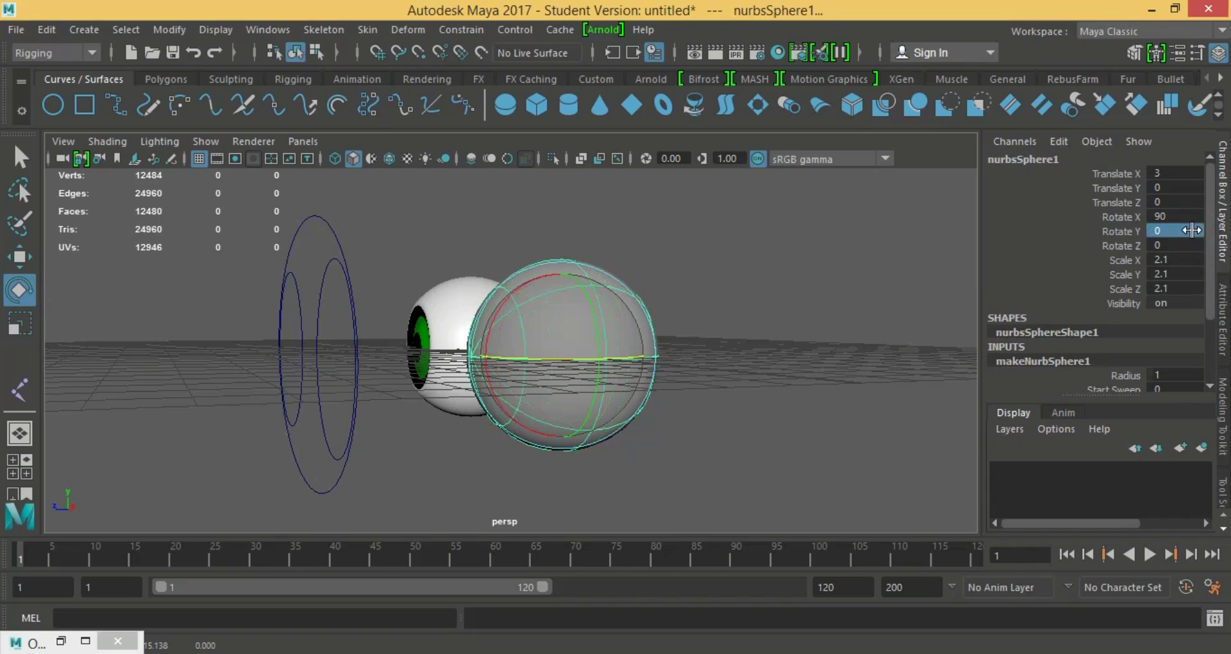
- Set the end sweep to 280 and the sphere's Rotate Y to -90
{"action": "left_click_drag", "start_coordinate": [1210, 225], "coordinate": [1210, 285]}
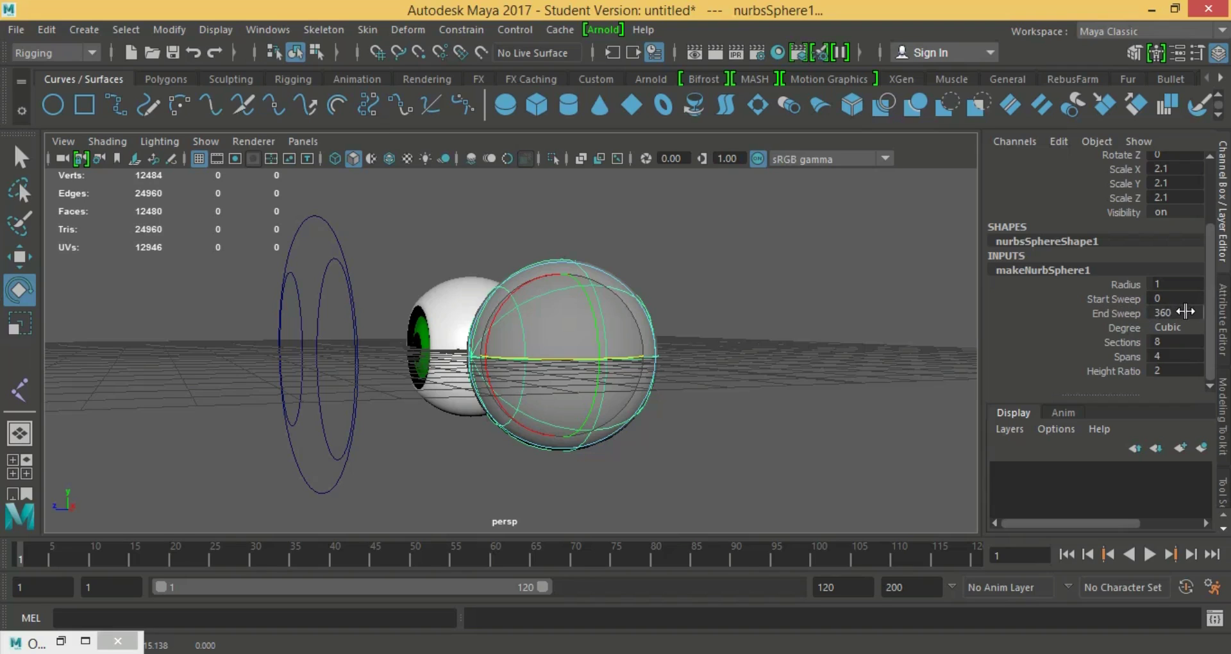
{"action": "left_click", "coordinate": [1186, 311]}
{"action": "type", "text": "280"}
{"action": "key", "text": "Return"}
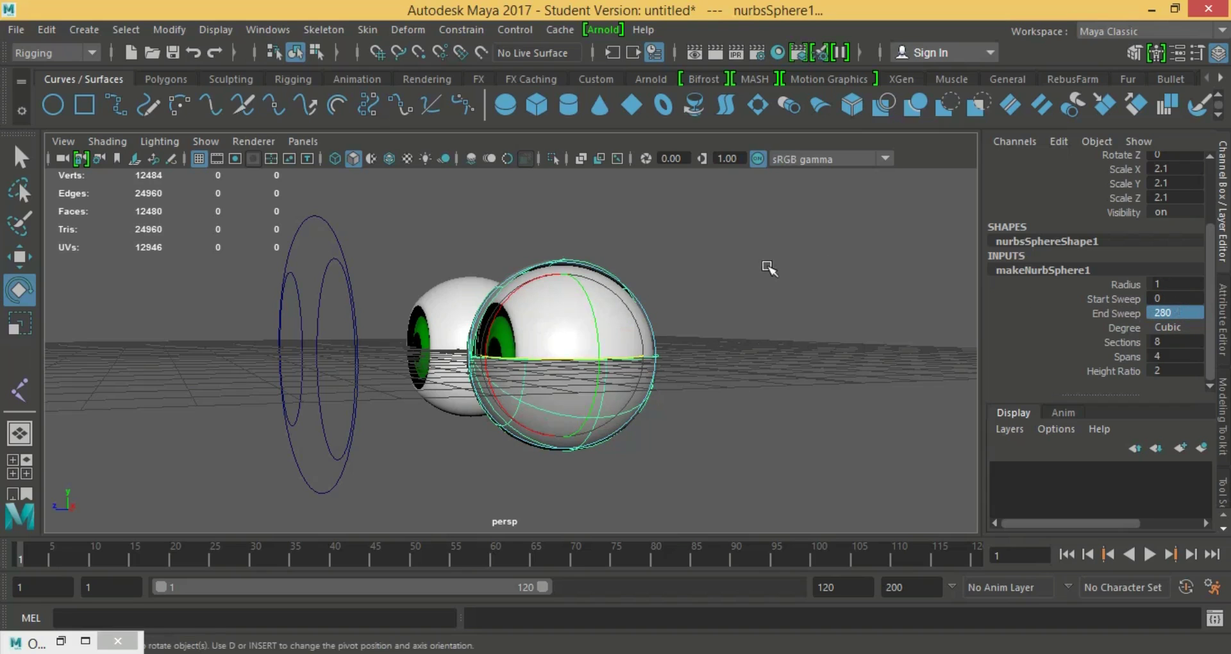
{"action": "mouse_move", "coordinate": [772, 270]}
{"action": "left_mouse_down", "text": "alt"}
{"action": "mouse_move", "coordinate": [811, 294]}
{"action": "mouse_move", "coordinate": [637, 425]}
{"action": "mouse_move", "coordinate": [580, 406]}
{"action": "left_mouse_up", "text": "alt"}
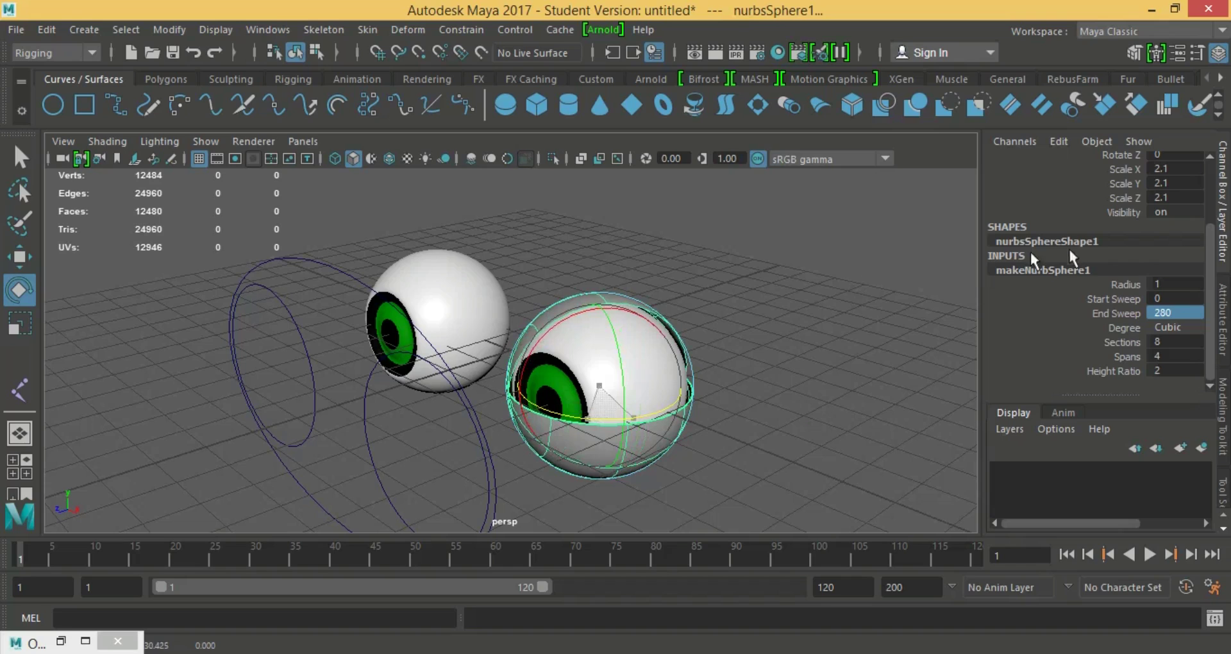
{"action": "scroll", "coordinate": [1213, 236], "scroll_direction": "up", "scroll_amount": 1}
{"action": "double_click", "coordinate": [1164, 183]}
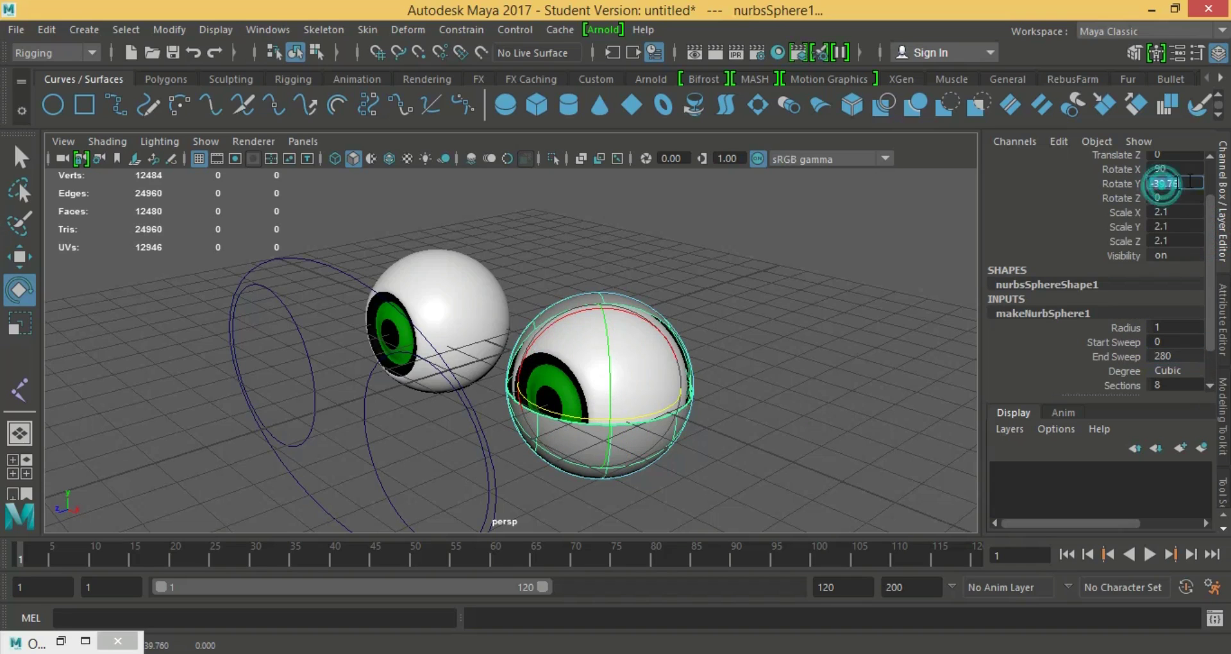
{"action": "type", "text": "-90"}
{"action": "key", "text": "Return"}
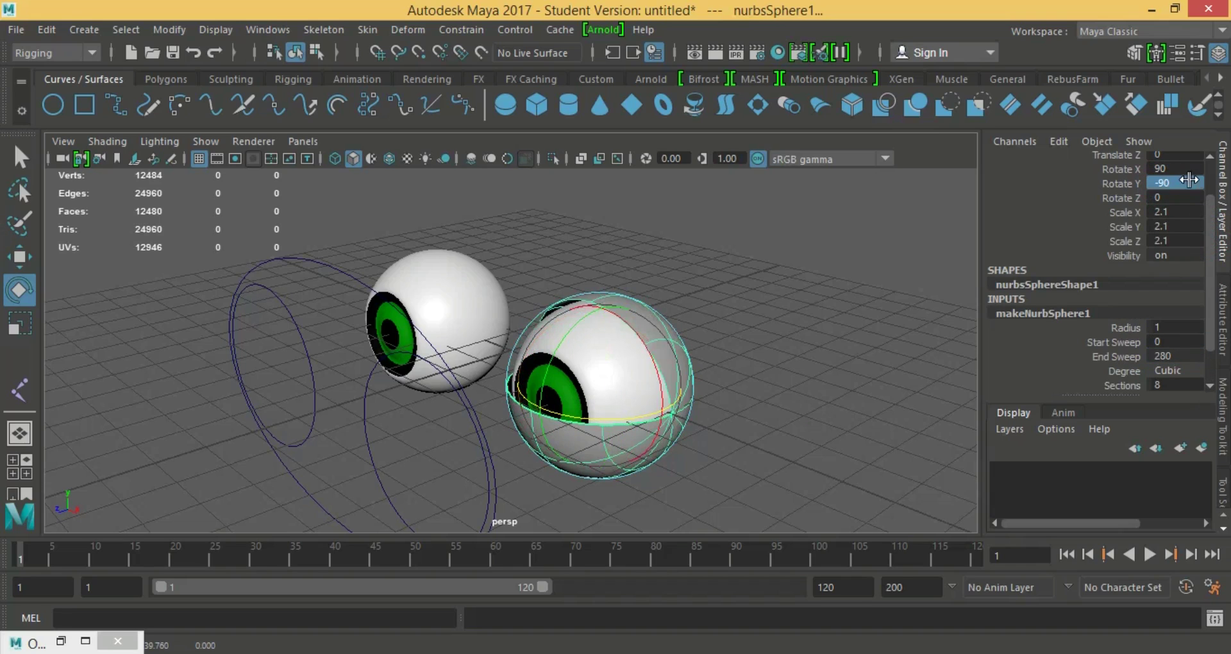
{"action": "left_click_drag", "start_coordinate": [742, 313], "coordinate": [676, 279], "text": "alt"}
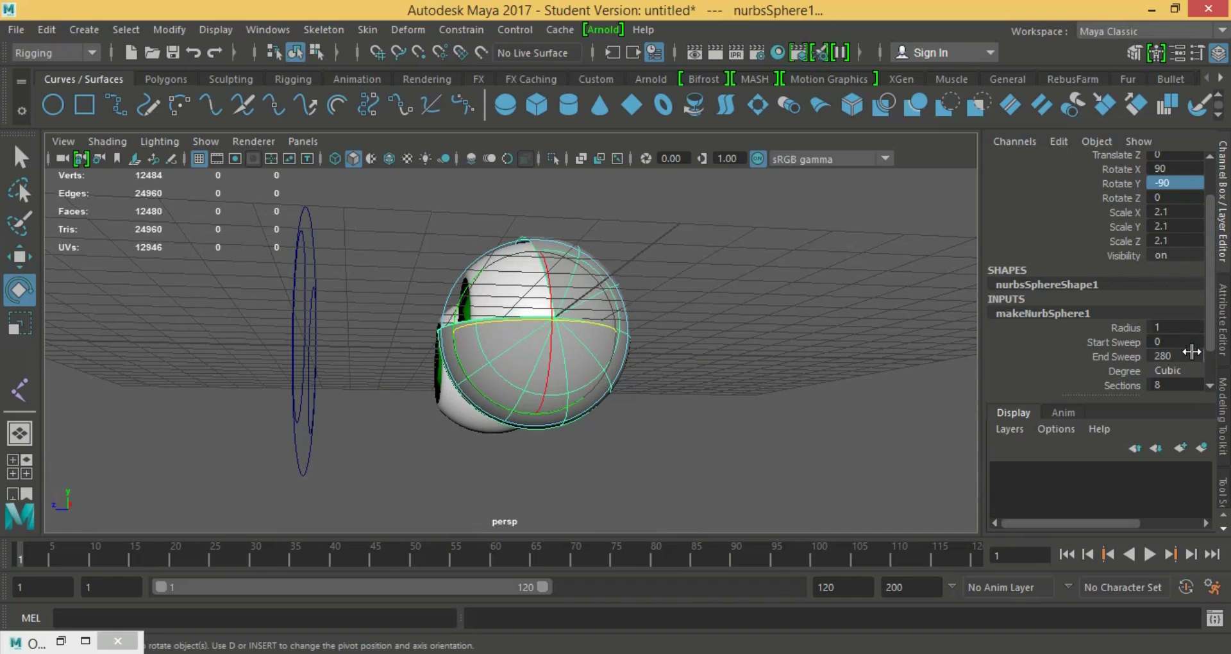
- Set the end sweep to 320 and test start sweep values 180, 280 and 10
{"action": "double_click", "coordinate": [1190, 351]}
{"action": "type", "text": "3"}
{"action": "key", "text": "Return"}
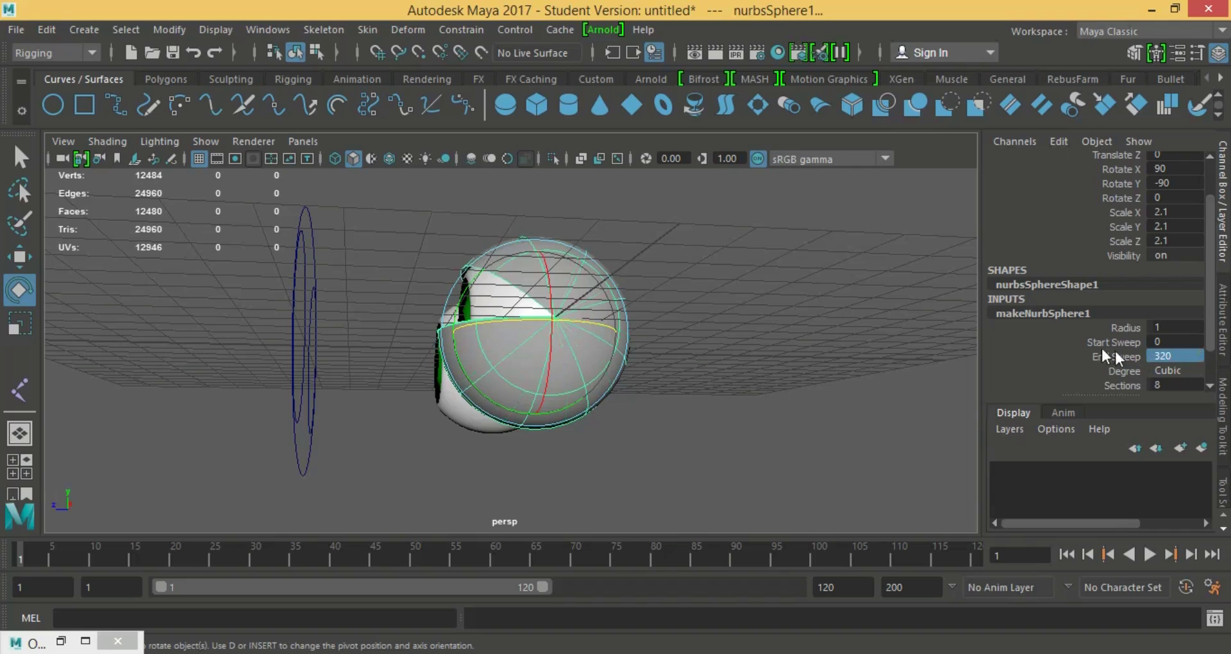
{"action": "double_click", "coordinate": [1171, 344]}
{"action": "type", "text": "180"}
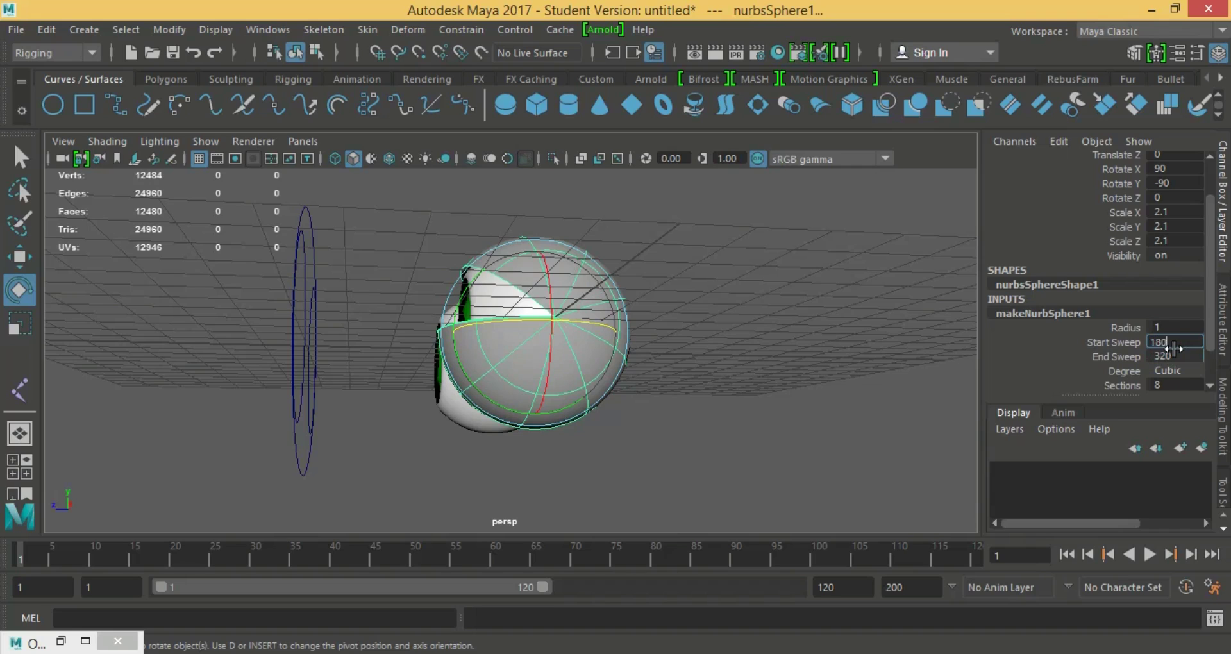
{"action": "key", "text": "Return"}
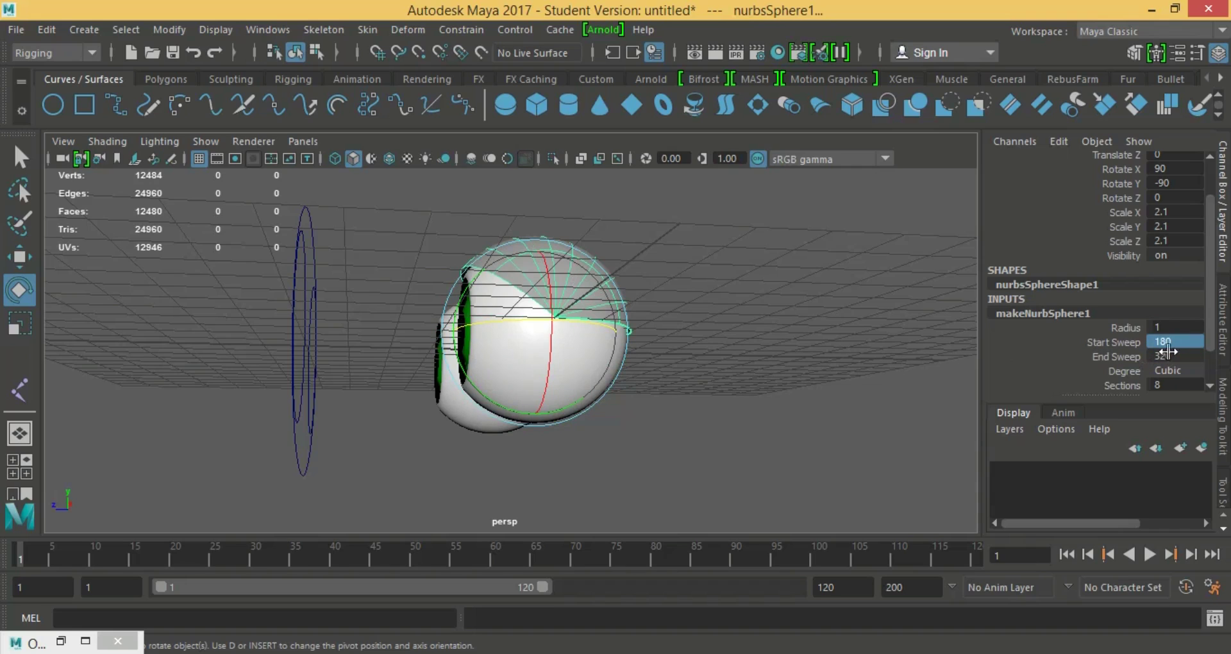
{"action": "double_click", "coordinate": [1171, 343]}
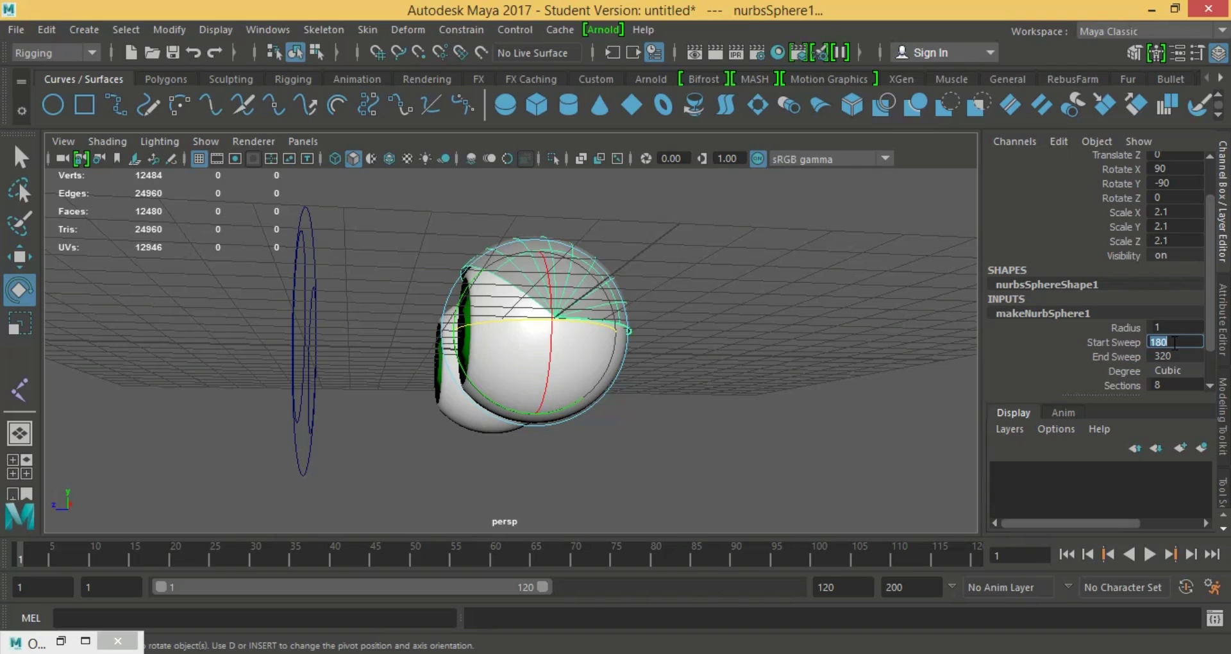
{"action": "type", "text": "280"}
{"action": "key", "text": "Return"}
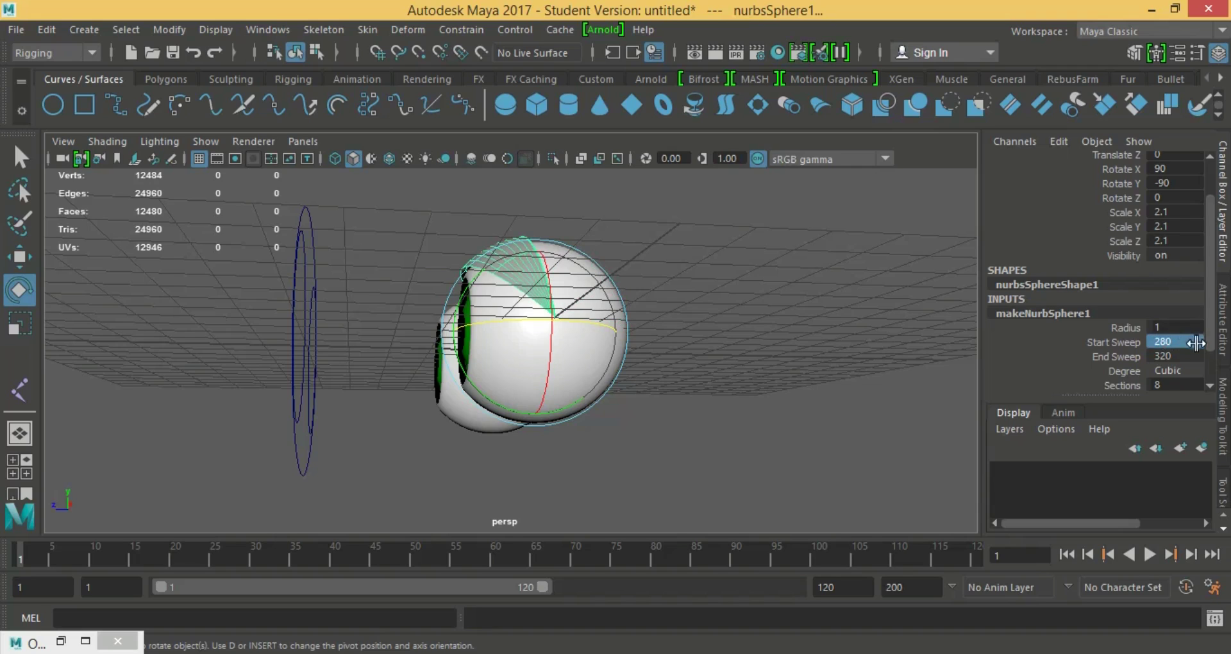
{"action": "double_click", "coordinate": [1194, 343]}
{"action": "type", "text": "10"}
{"action": "key", "text": "Return"}
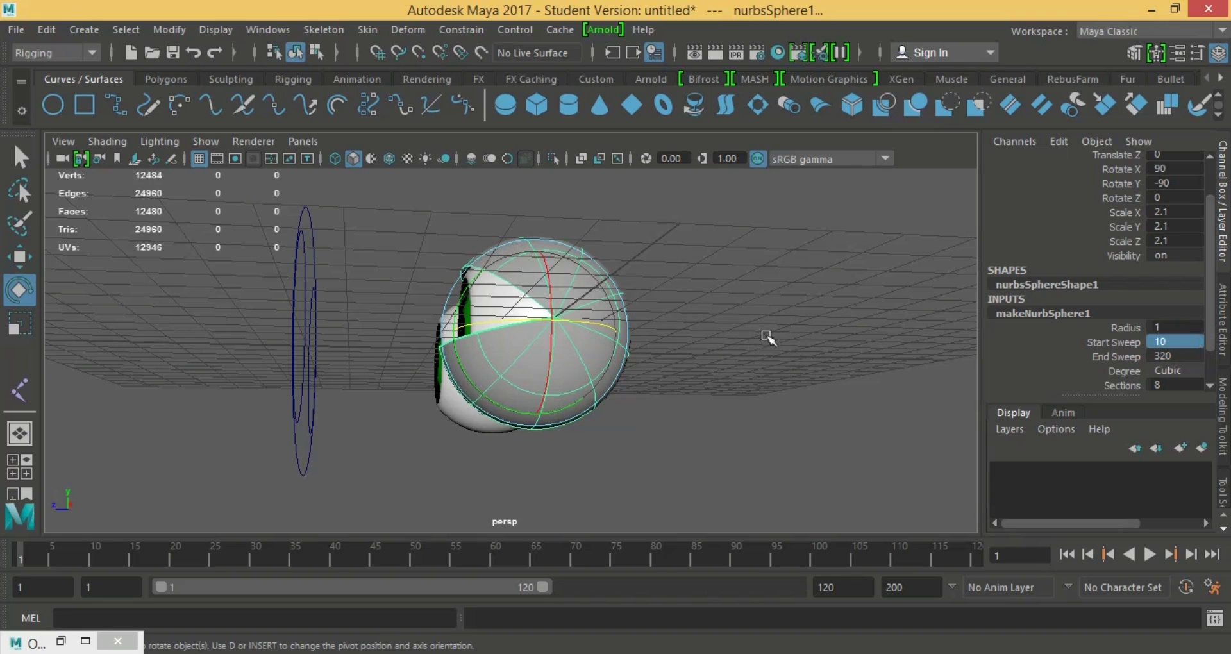
{"action": "left_click_drag", "start_coordinate": [767, 344], "coordinate": [836, 346], "text": "alt"}
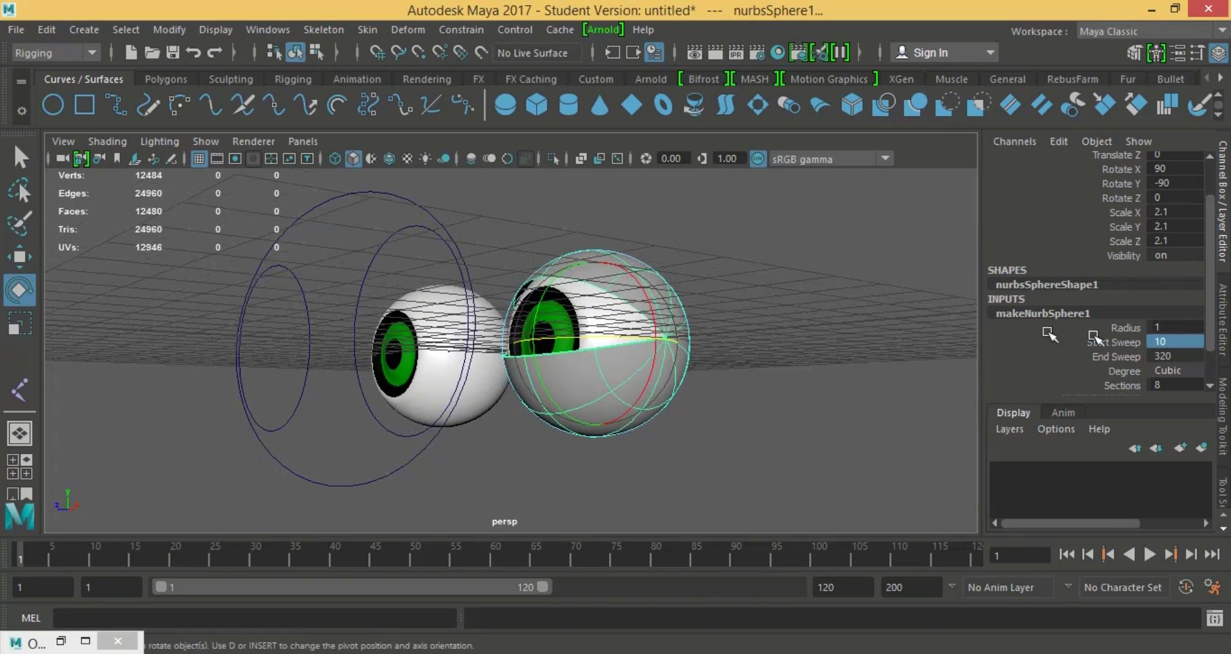
- Settle the start sweep at 40 after briefly trying 50
{"action": "double_click", "coordinate": [1157, 342]}
{"action": "type", "text": "50"}
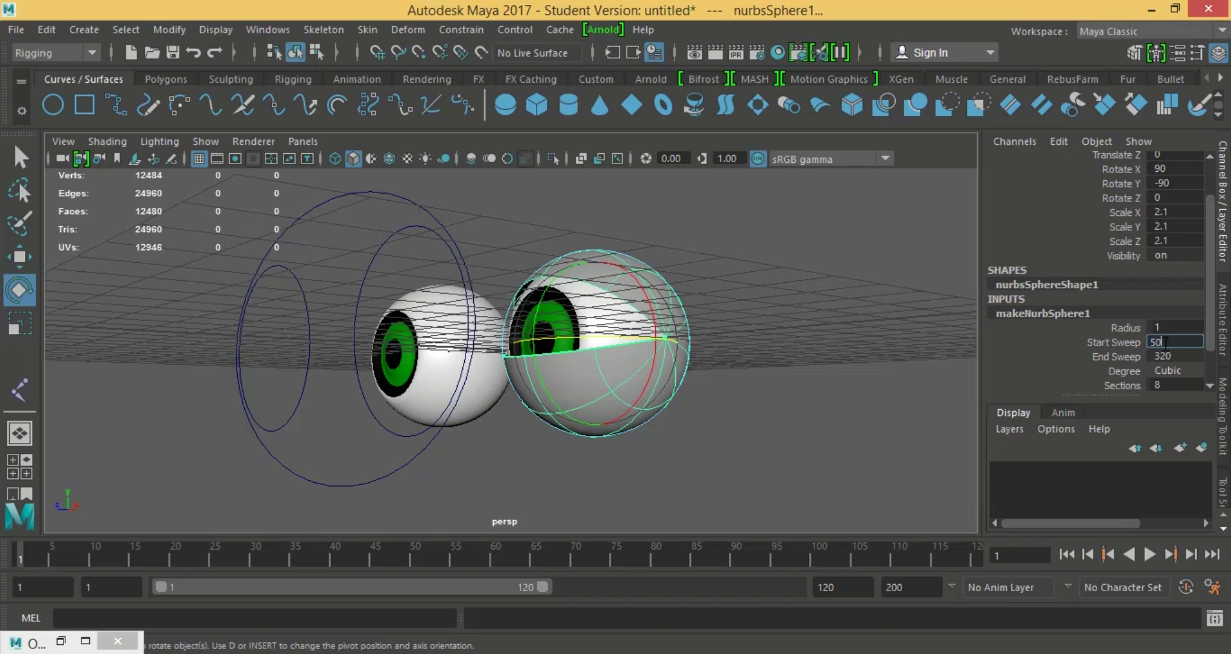
{"action": "key", "text": "Return"}
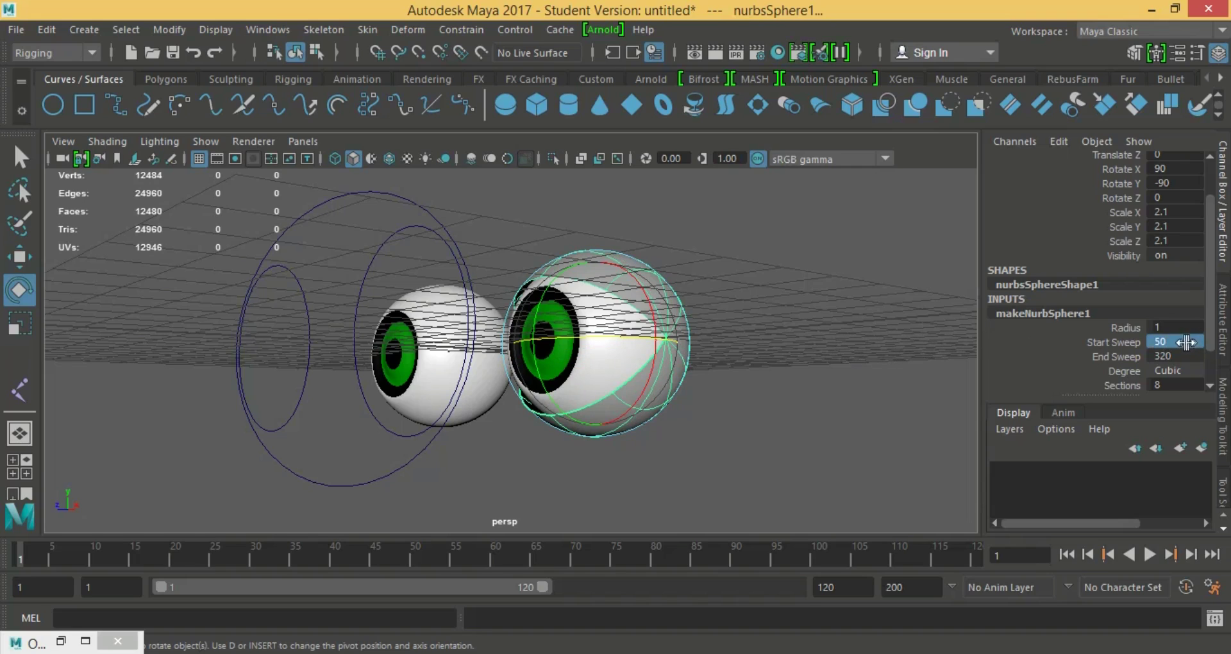
{"action": "double_click", "coordinate": [1186, 342]}
{"action": "type", "text": "0"}
{"action": "key", "text": "Return"}
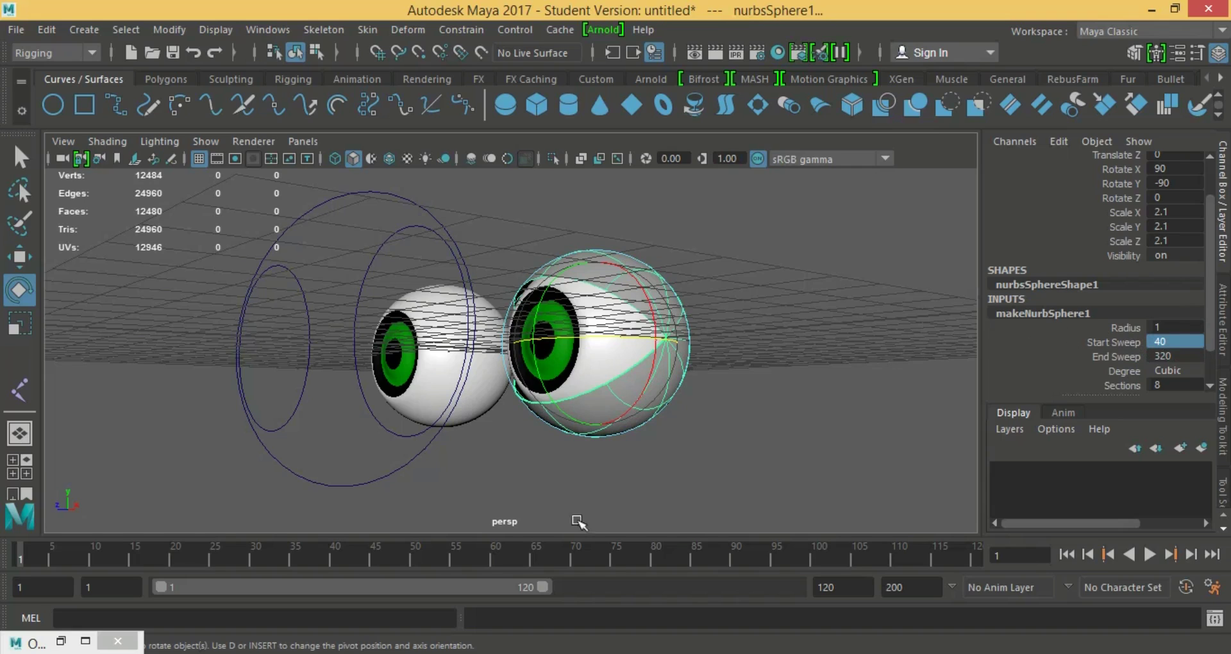
{"action": "left_click", "coordinate": [1126, 356]}
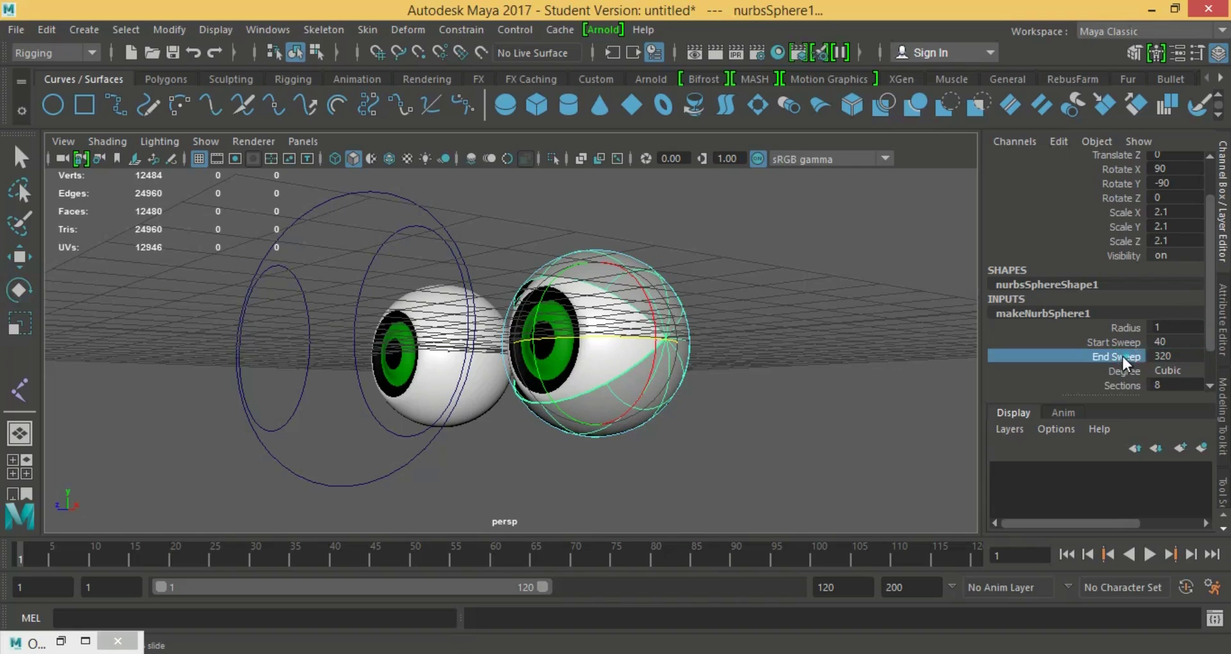
{"action": "middle_click_drag", "start_coordinate": [1145, 357], "coordinate": [1090, 356]}
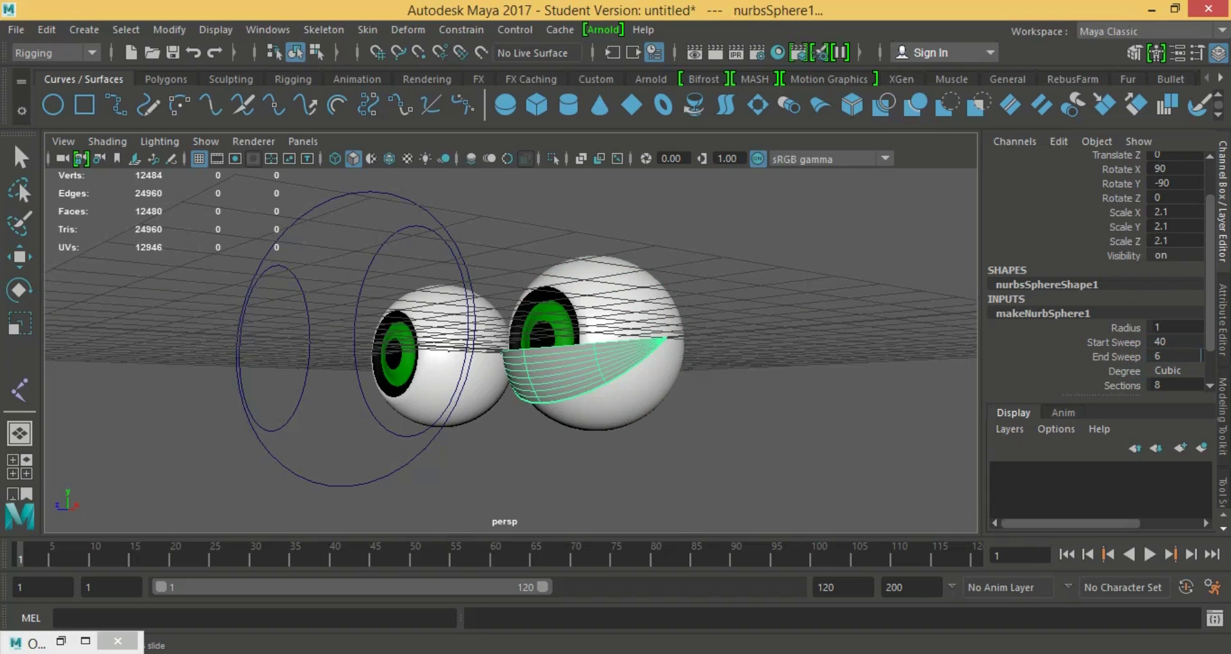
{"action": "key", "text": "ctrl+z"}
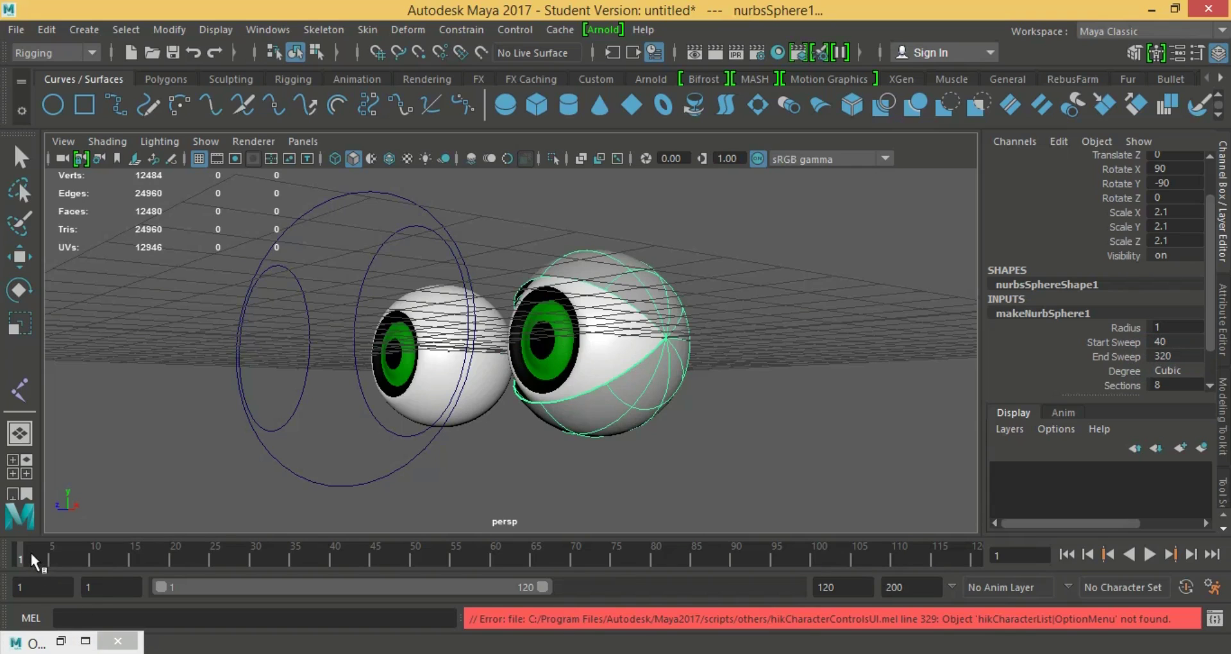
{"action": "left_click", "coordinate": [1171, 342]}
{"action": "double_click", "coordinate": [1177, 355]}
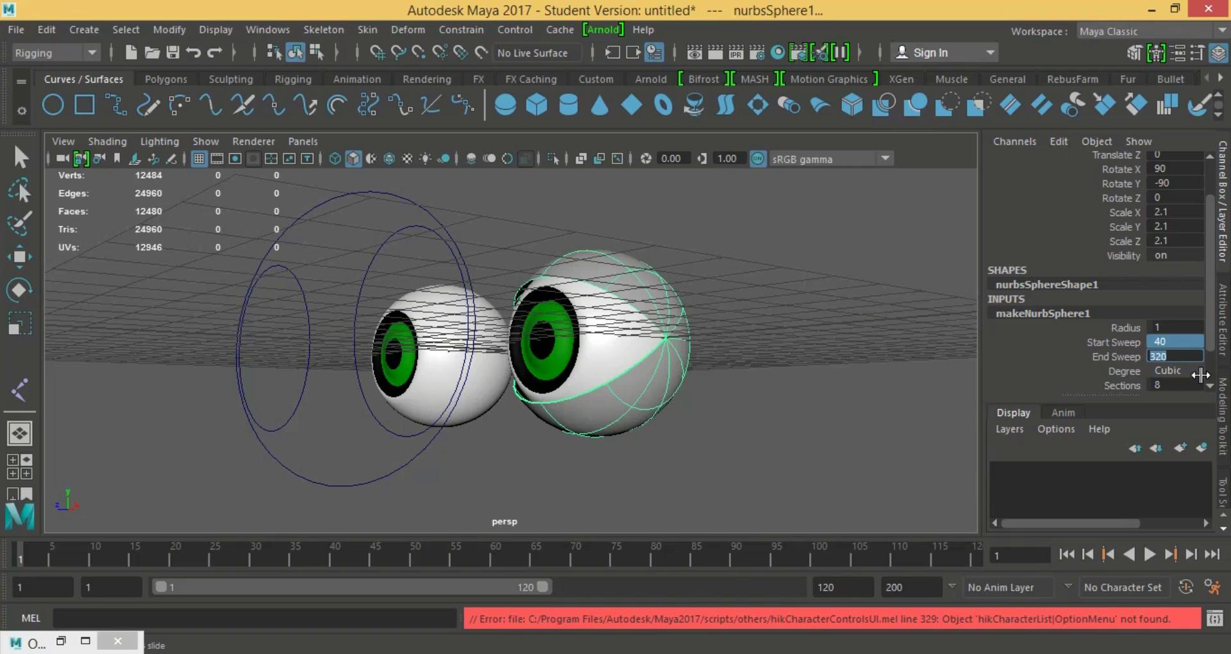
{"action": "left_click", "coordinate": [1172, 342]}
{"action": "left_click", "coordinate": [1125, 344]}
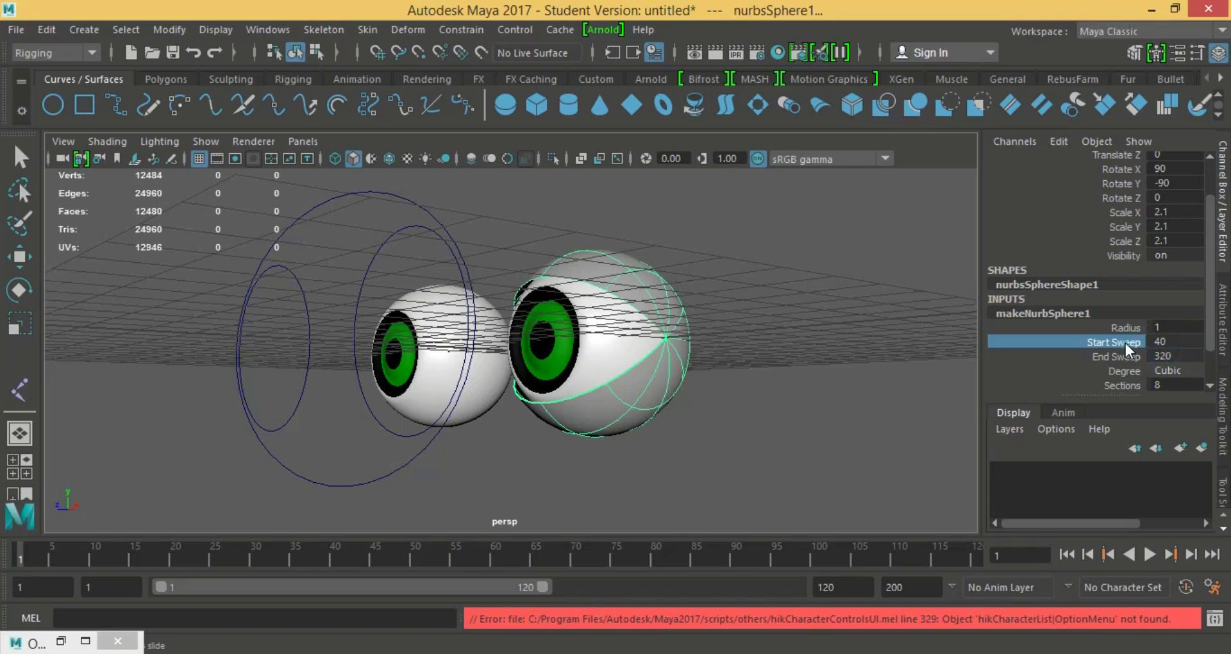
{"action": "left_click_drag", "start_coordinate": [1179, 339], "coordinate": [1185, 350]}
{"action": "left_click", "coordinate": [1183, 354]}
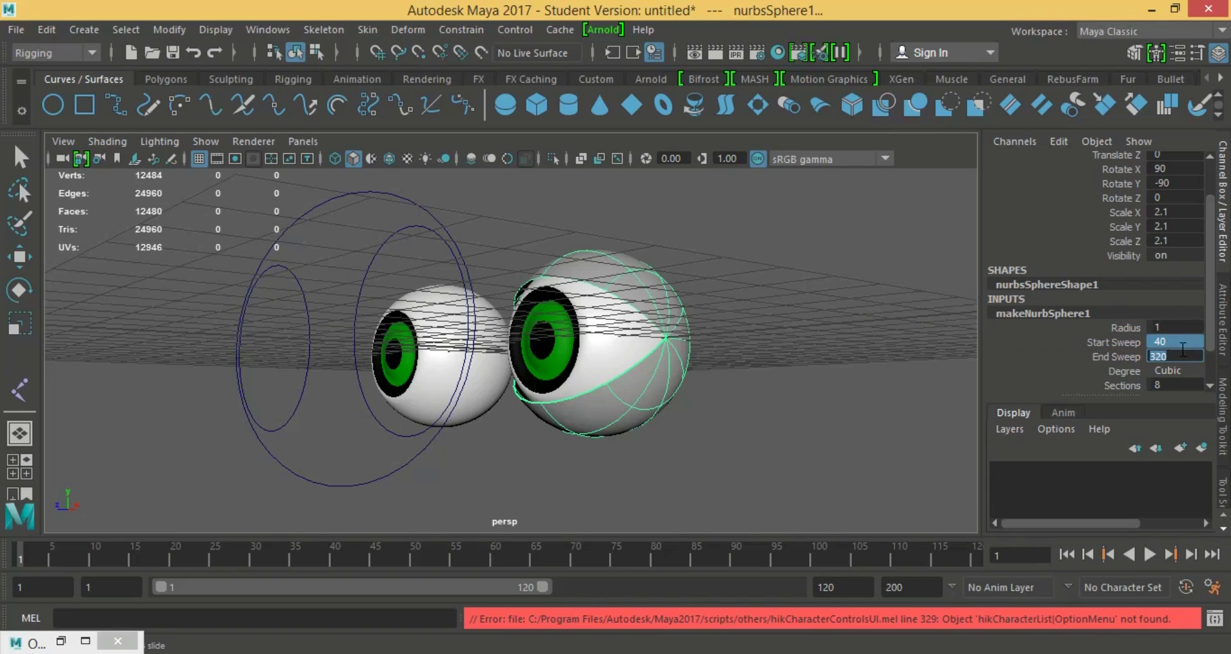
{"action": "left_click_drag", "start_coordinate": [1117, 343], "coordinate": [1117, 356]}
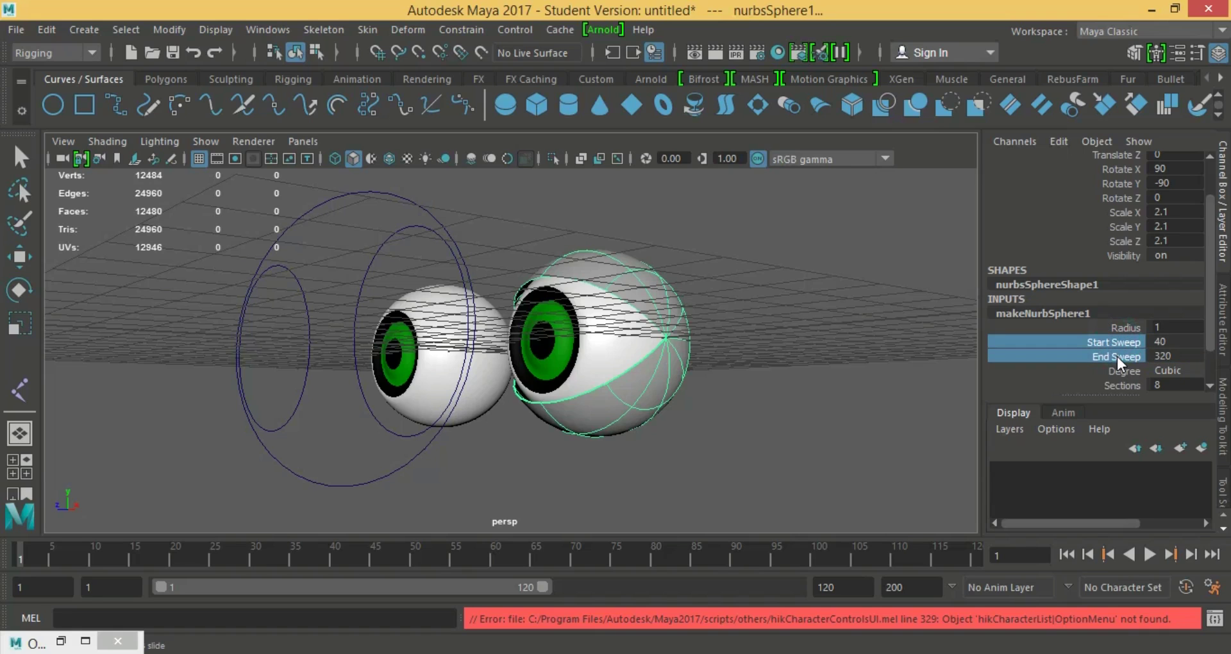
{"action": "key", "text": "ctrl+shift+s"}
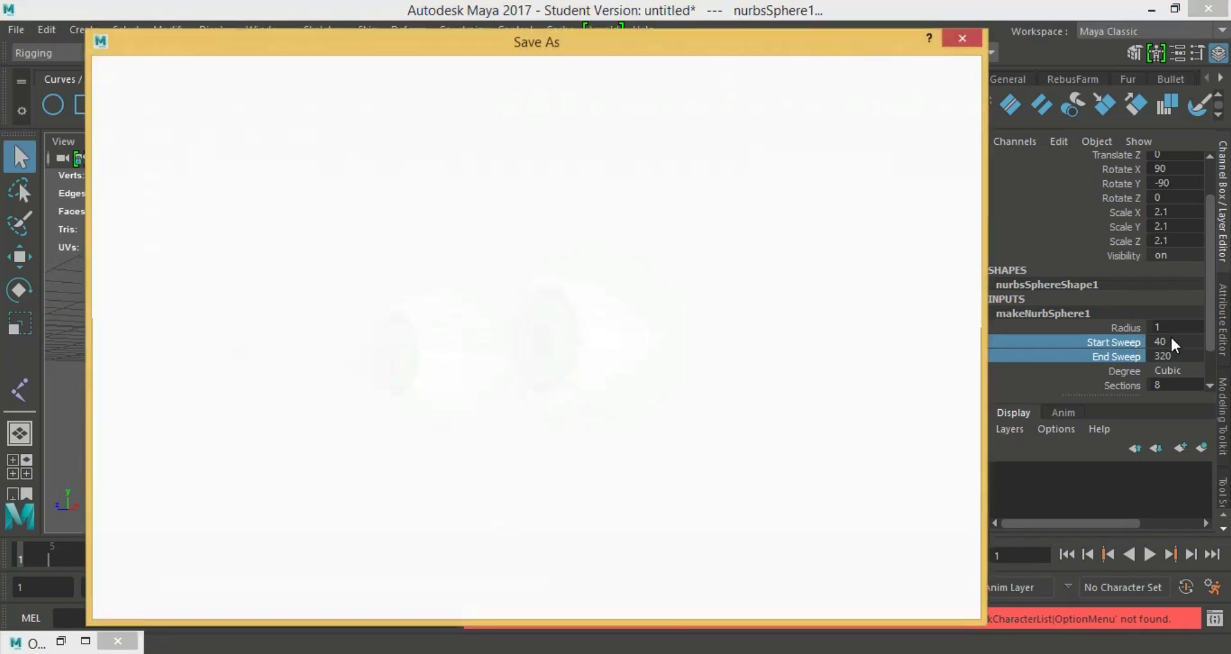
{"action": "left_click", "coordinate": [962, 38]}
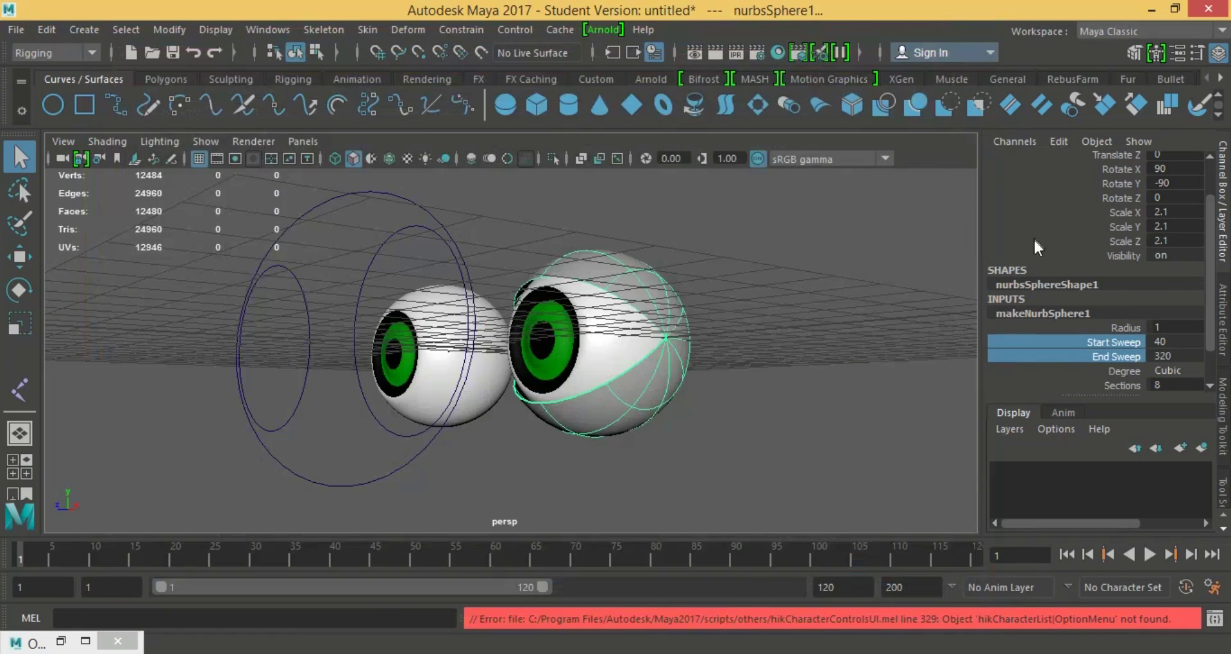
{"action": "double_click", "coordinate": [1160, 342]}
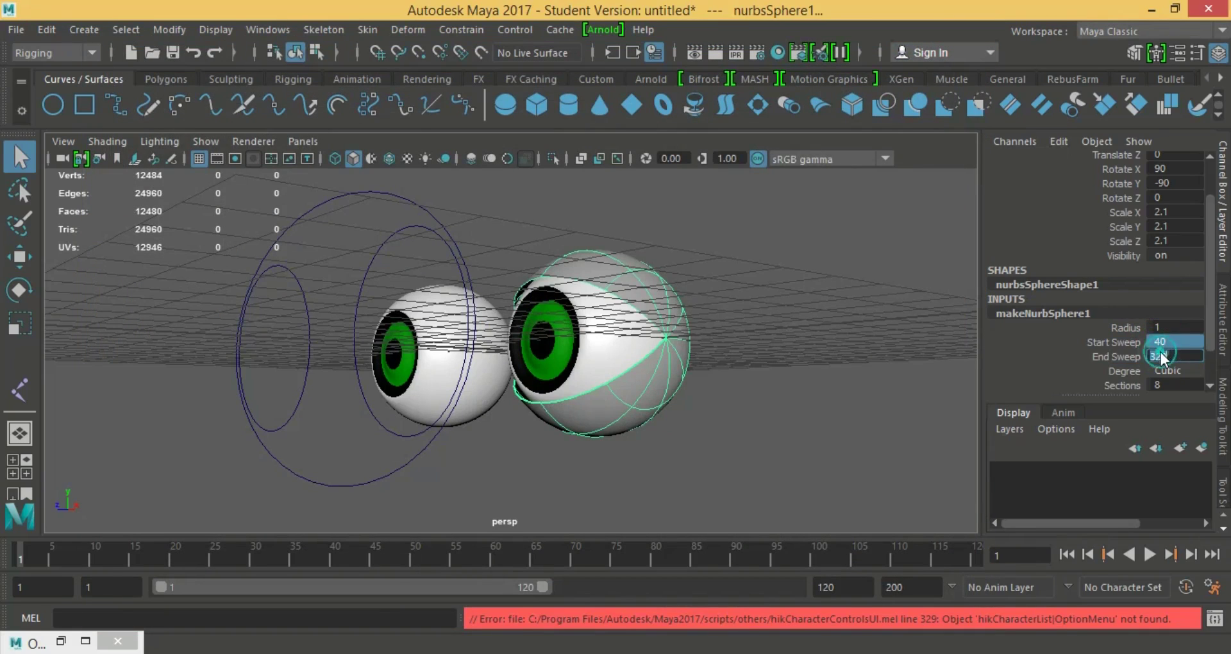
{"action": "right_click", "coordinate": [1158, 349]}
{"action": "key", "text": "Escape"}
{"action": "key", "text": "Tab"}
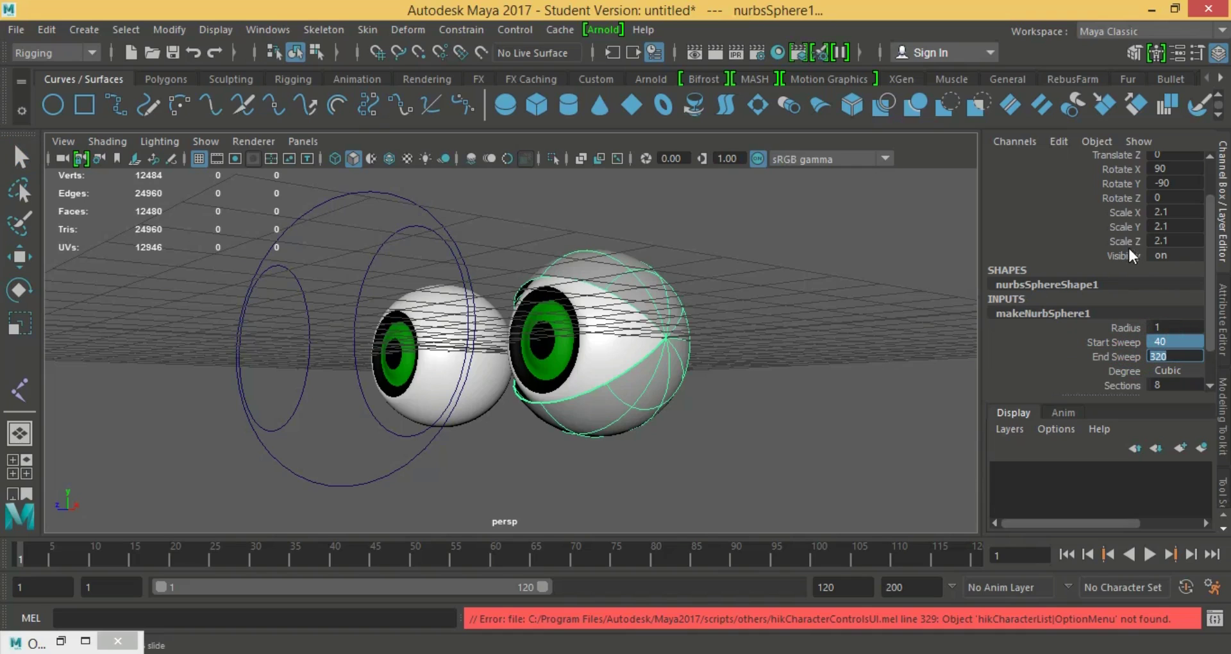
{"action": "left_click", "coordinate": [1182, 183]}
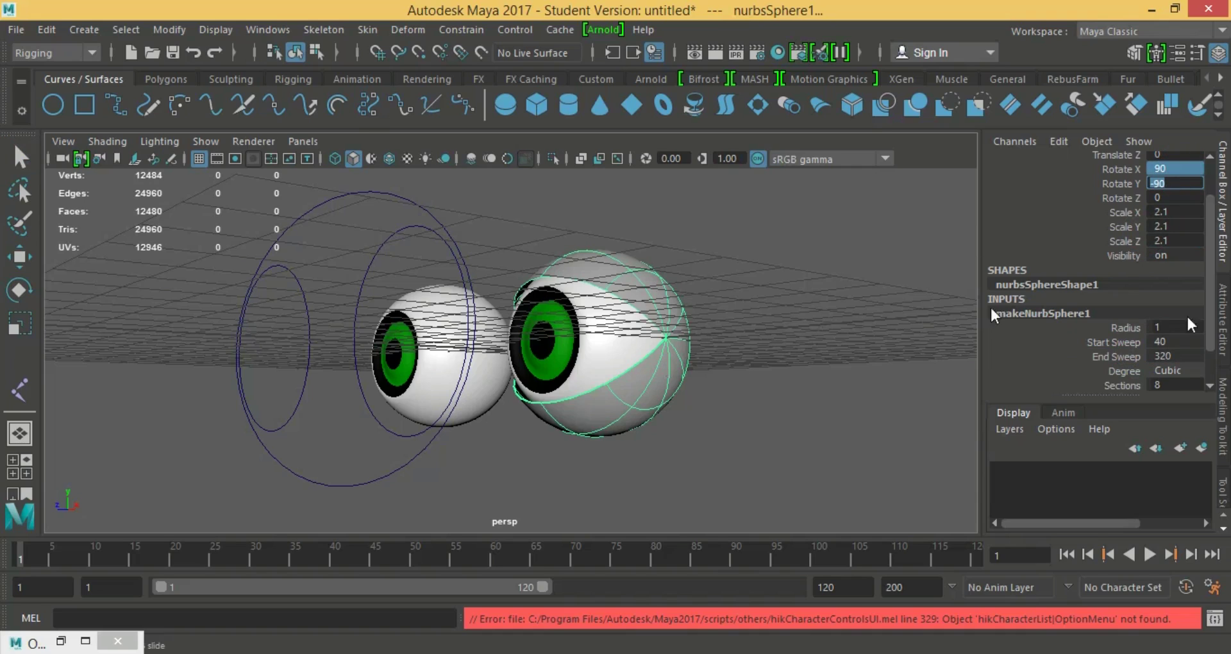
{"action": "left_click", "coordinate": [1080, 244]}
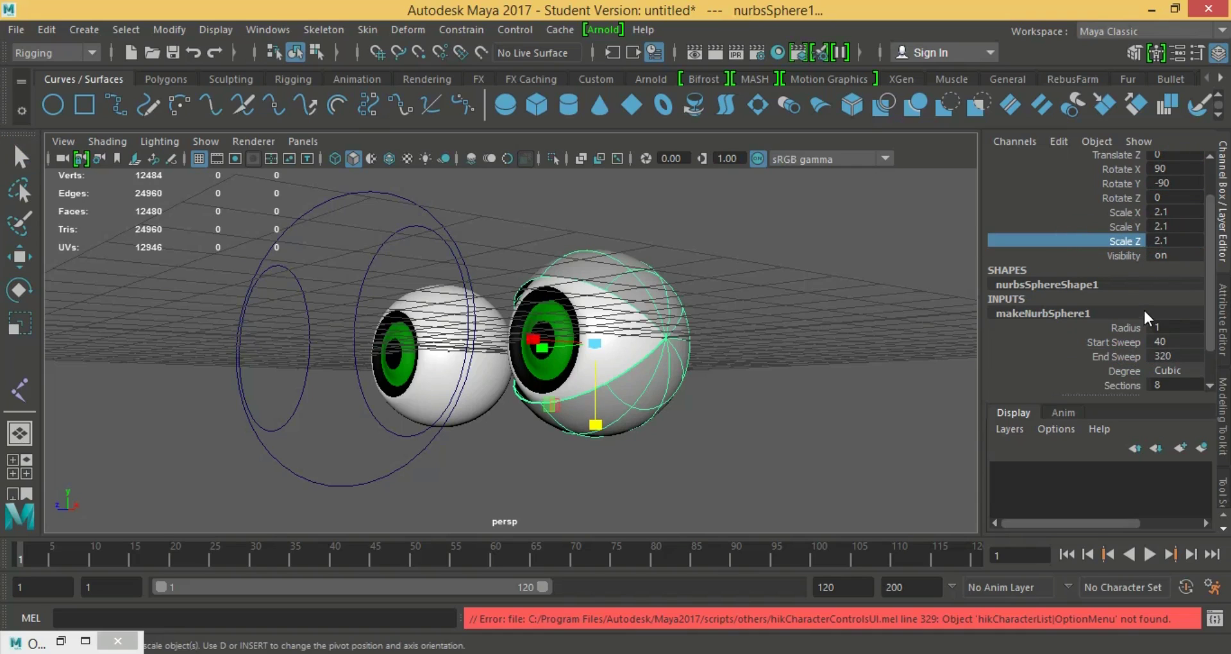
- Duplicate the right eyelid sphere, move the copy to Translate X -3, and select both lids
{"action": "left_click", "coordinate": [777, 325]}
{"action": "key", "text": "ctrl+d"}
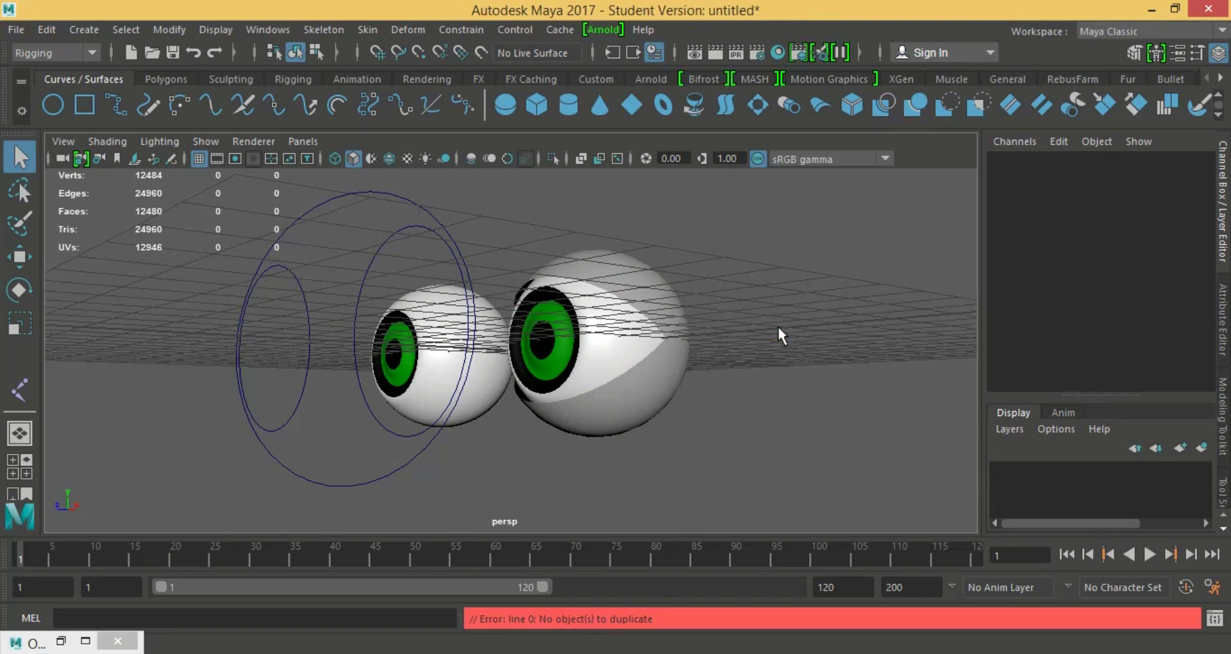
{"action": "left_click", "coordinate": [668, 282]}
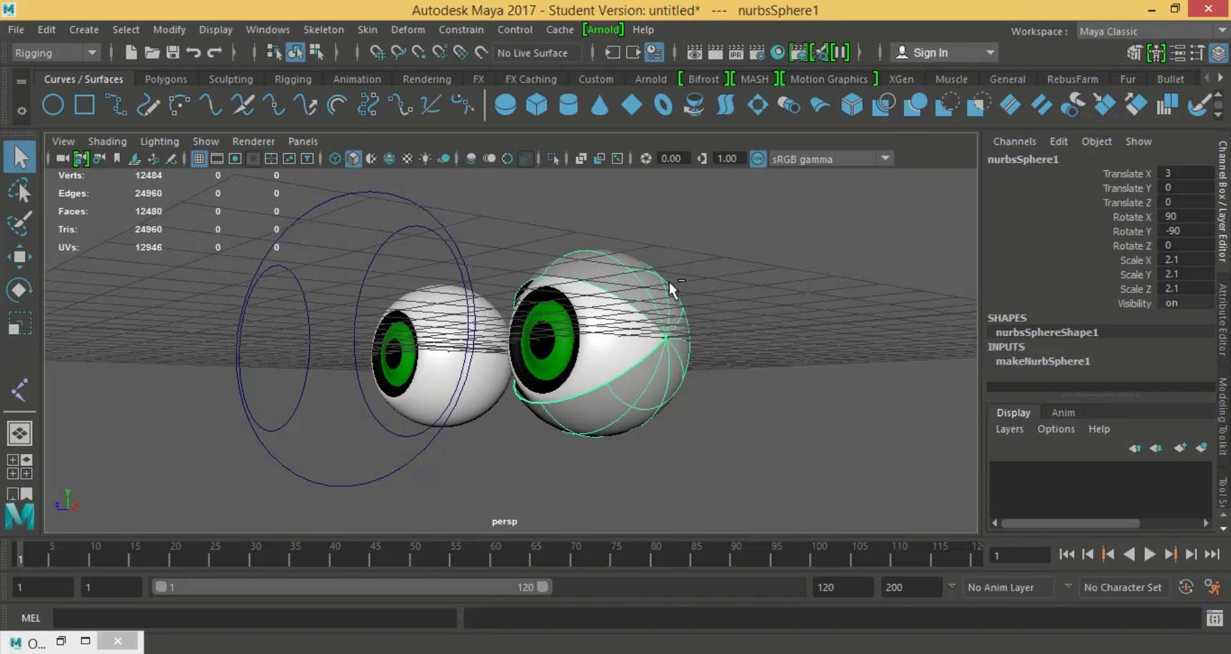
{"action": "key", "text": "ctrl+d"}
{"action": "key", "text": "w"}
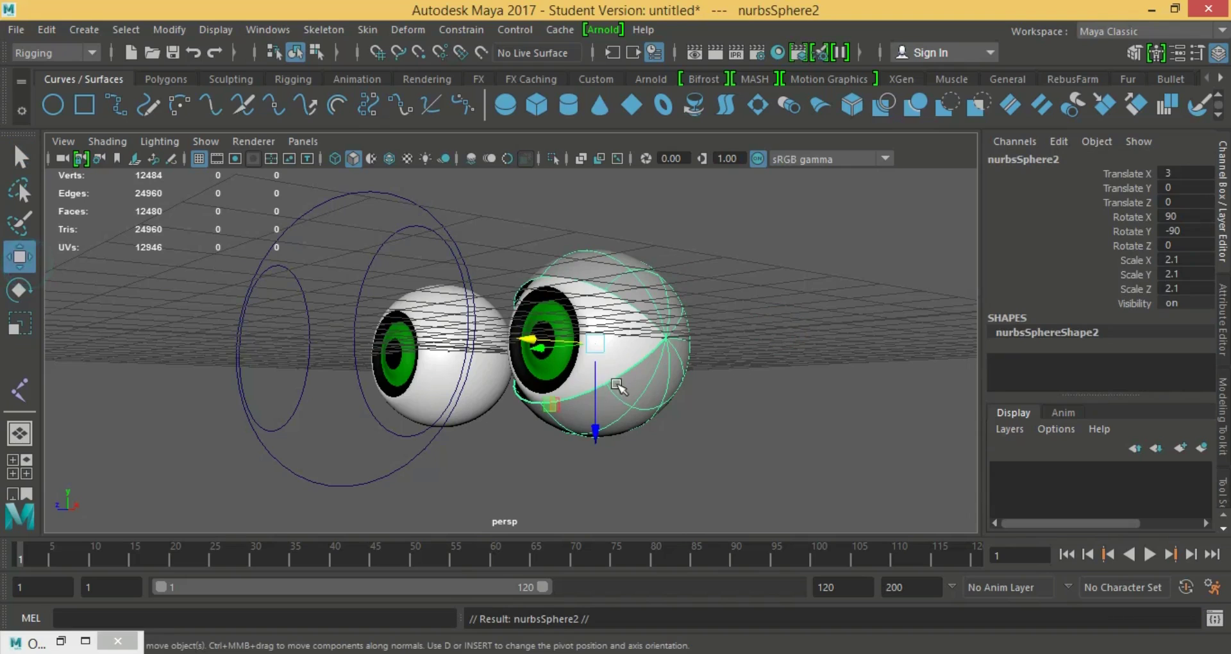
{"action": "left_click", "coordinate": [1179, 173]}
{"action": "type", "text": "-"}
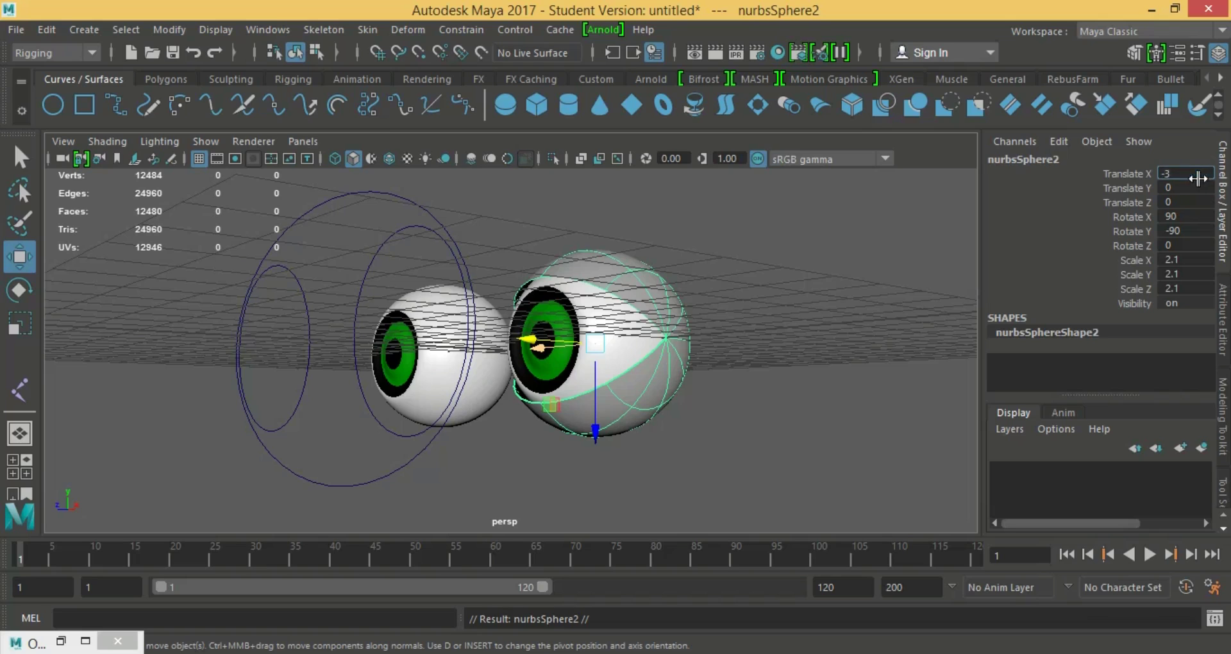
{"action": "key", "text": "Return"}
{"action": "left_click", "coordinate": [588, 269], "text": "shift"}
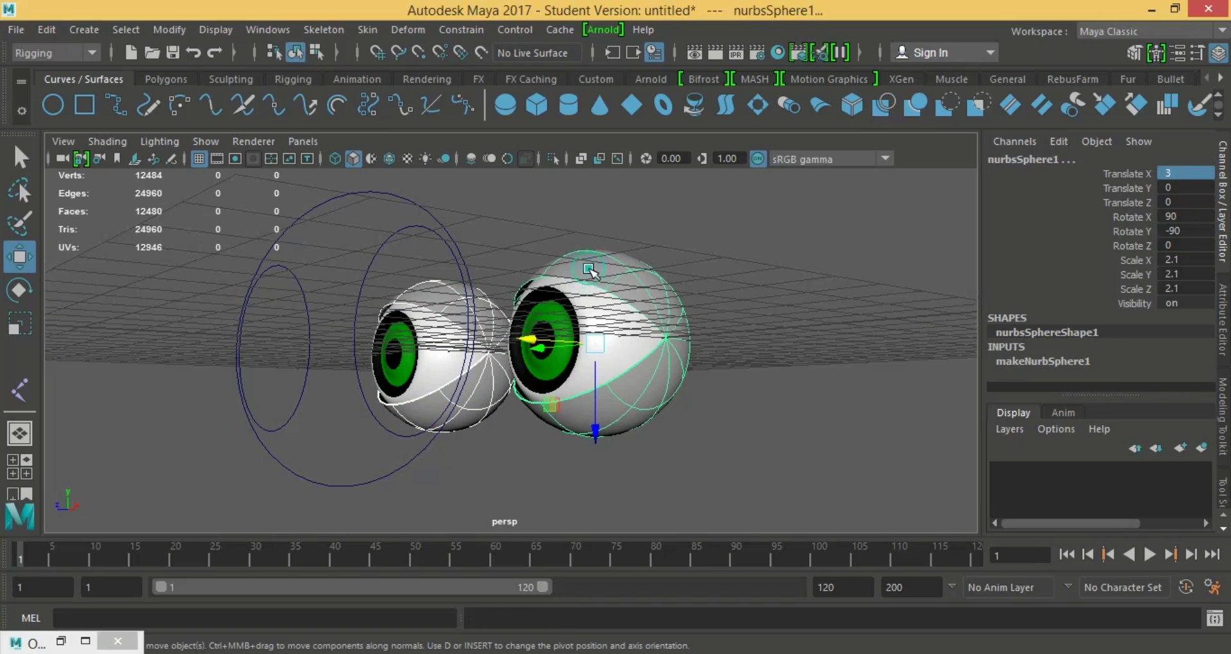
- Assign a new Blinn material, blinn4, to both eyelid spheres
{"action": "right_click", "coordinate": [678, 601]}
{"action": "mouse_move", "coordinate": [584, 615]}
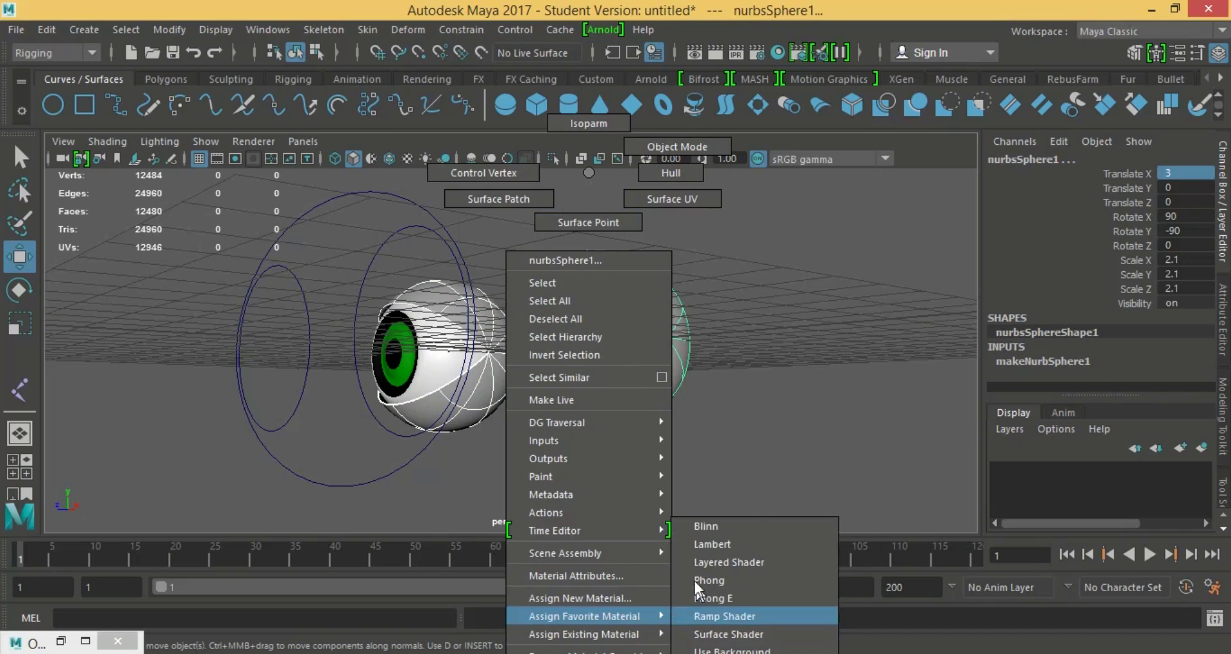
{"action": "left_click", "coordinate": [689, 519]}
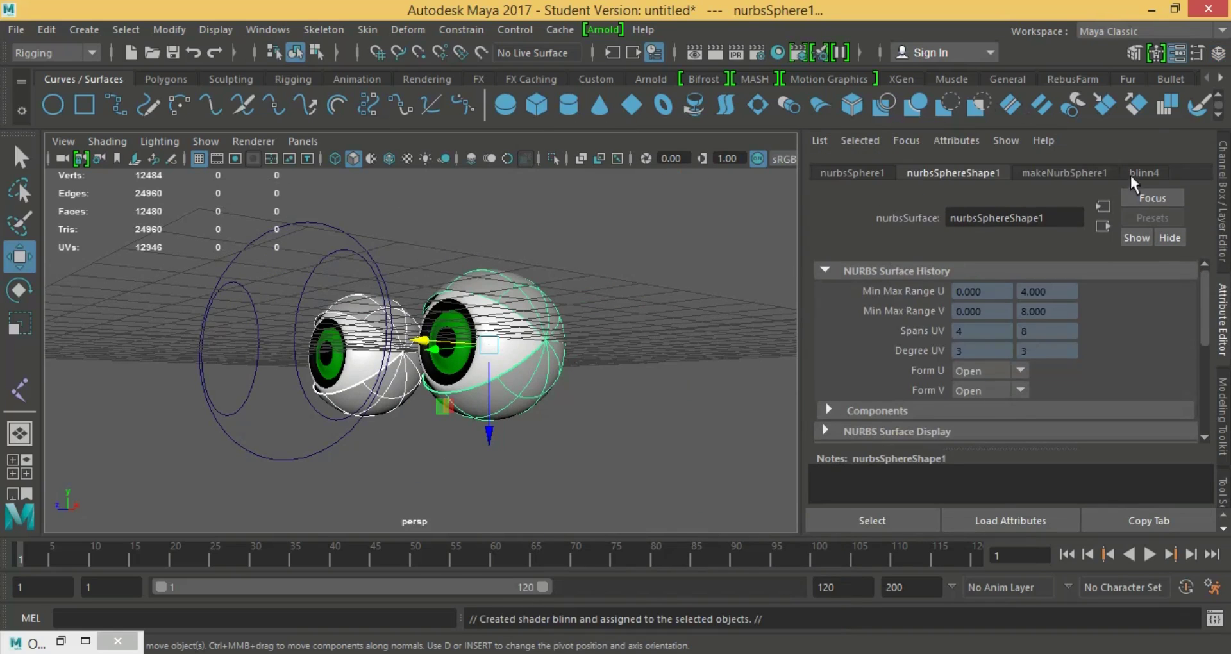
{"action": "left_click", "coordinate": [1143, 172]}
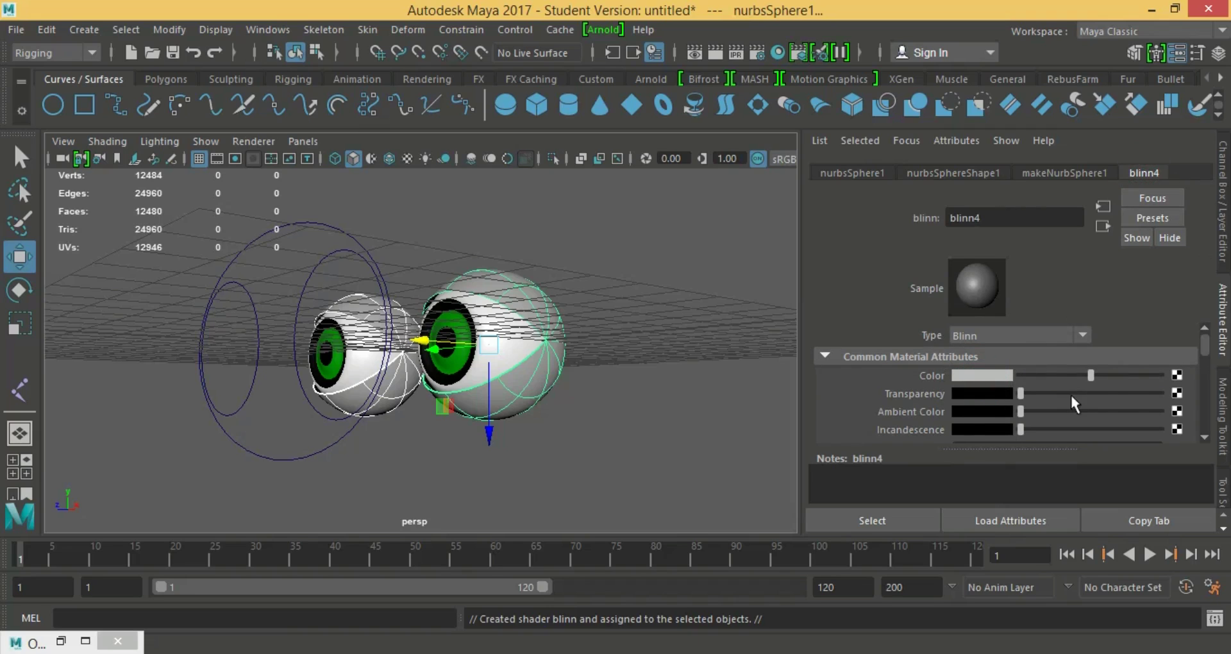
- Adjust blinn4's Color to a pale yellow, then deselect everything
{"action": "left_click", "coordinate": [967, 376]}
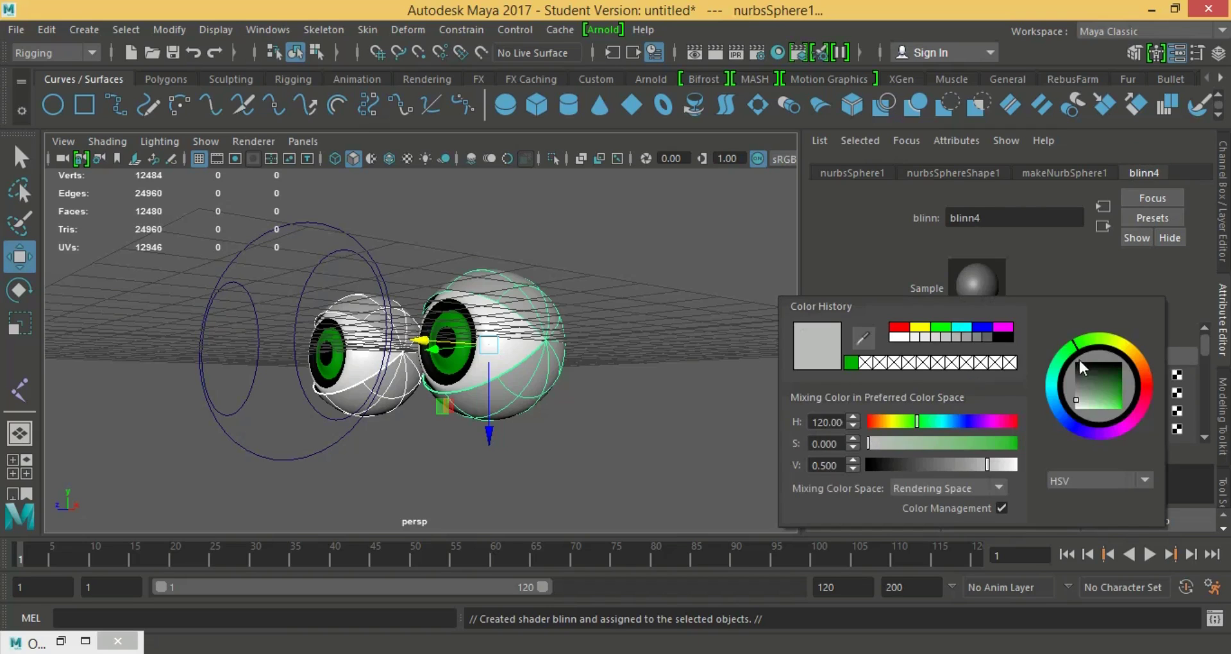
{"action": "left_click", "coordinate": [1139, 352]}
{"action": "left_click_drag", "start_coordinate": [1118, 394], "coordinate": [1148, 421]}
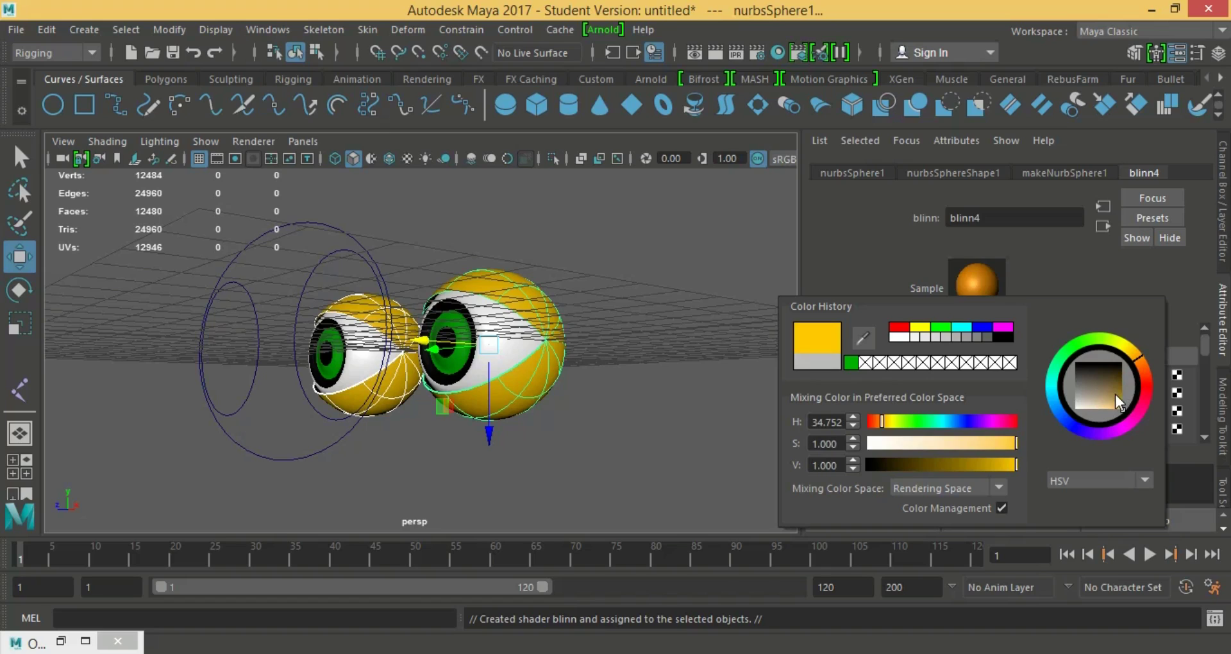
{"action": "left_click_drag", "start_coordinate": [1114, 394], "coordinate": [1128, 398]}
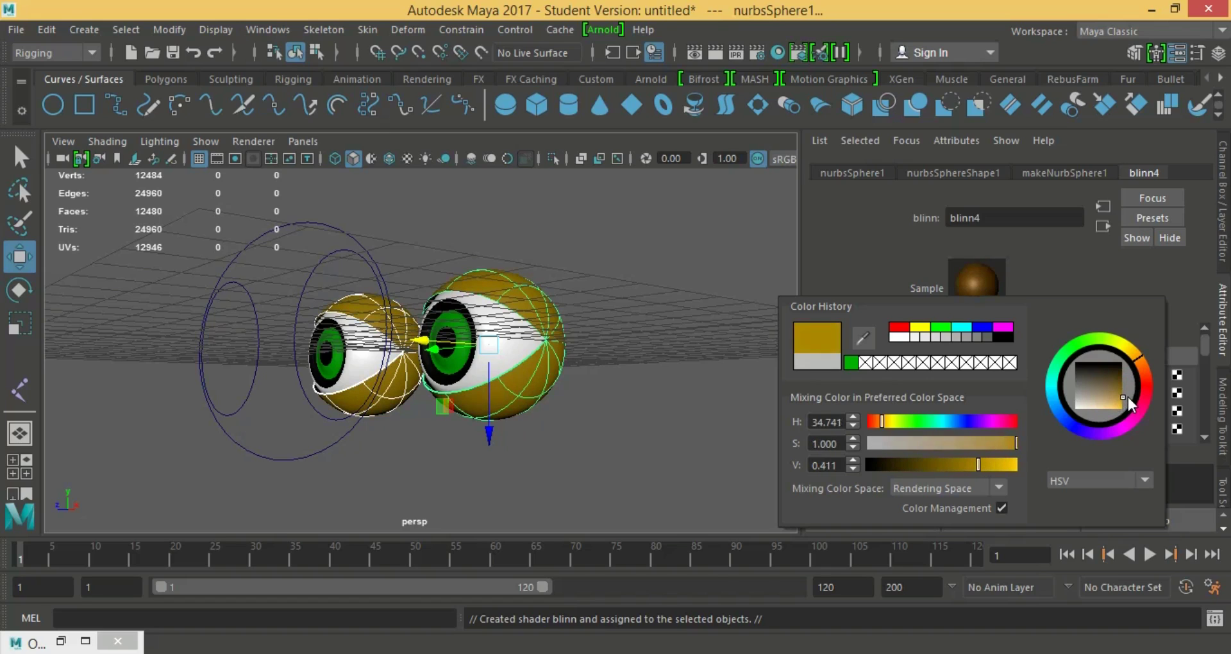
{"action": "left_click_drag", "start_coordinate": [1128, 397], "coordinate": [1133, 394]}
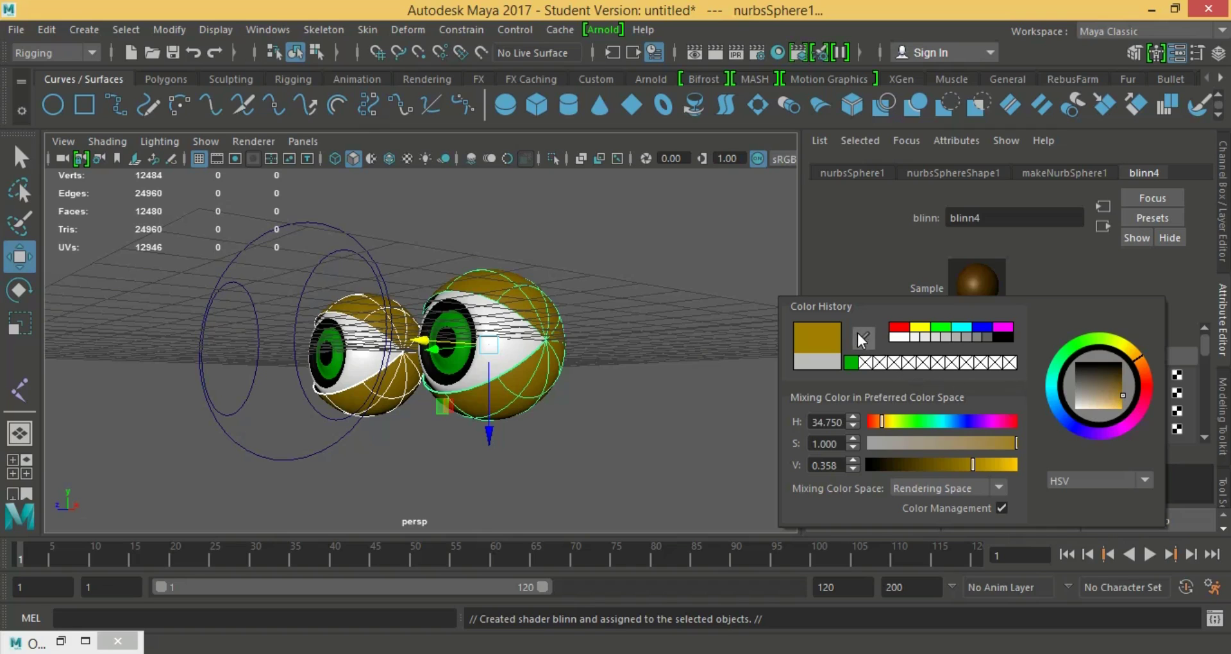
{"action": "left_click_drag", "start_coordinate": [1005, 466], "coordinate": [1007, 465]}
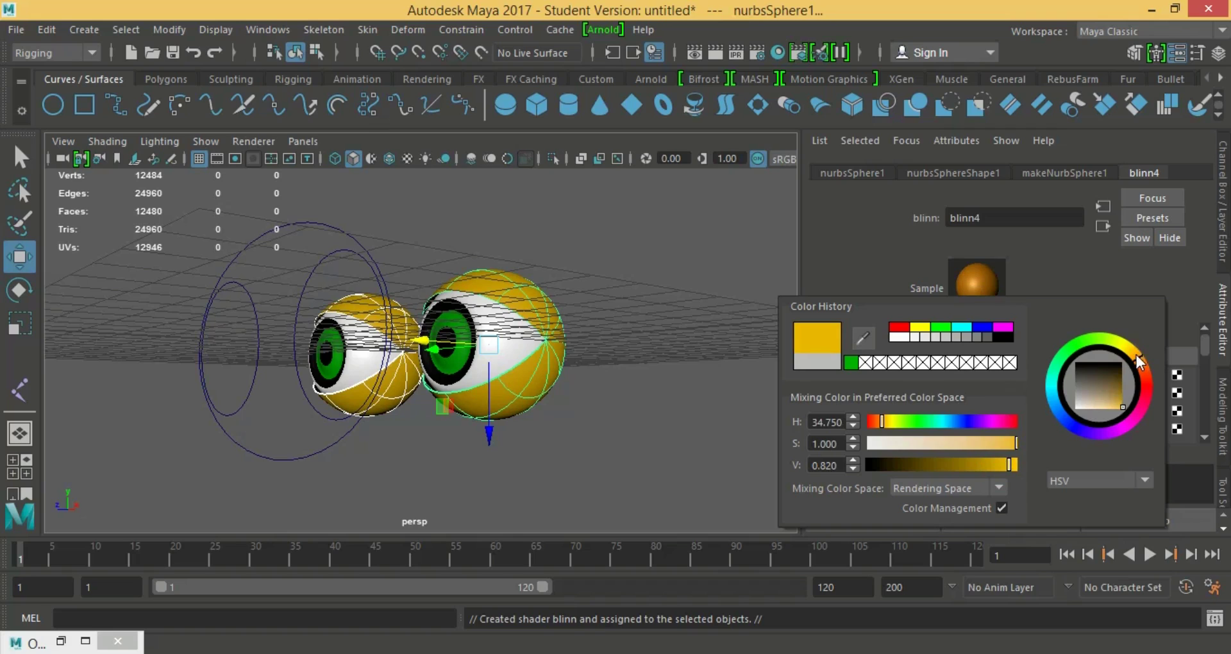
{"action": "left_click_drag", "start_coordinate": [1138, 360], "coordinate": [1133, 353]}
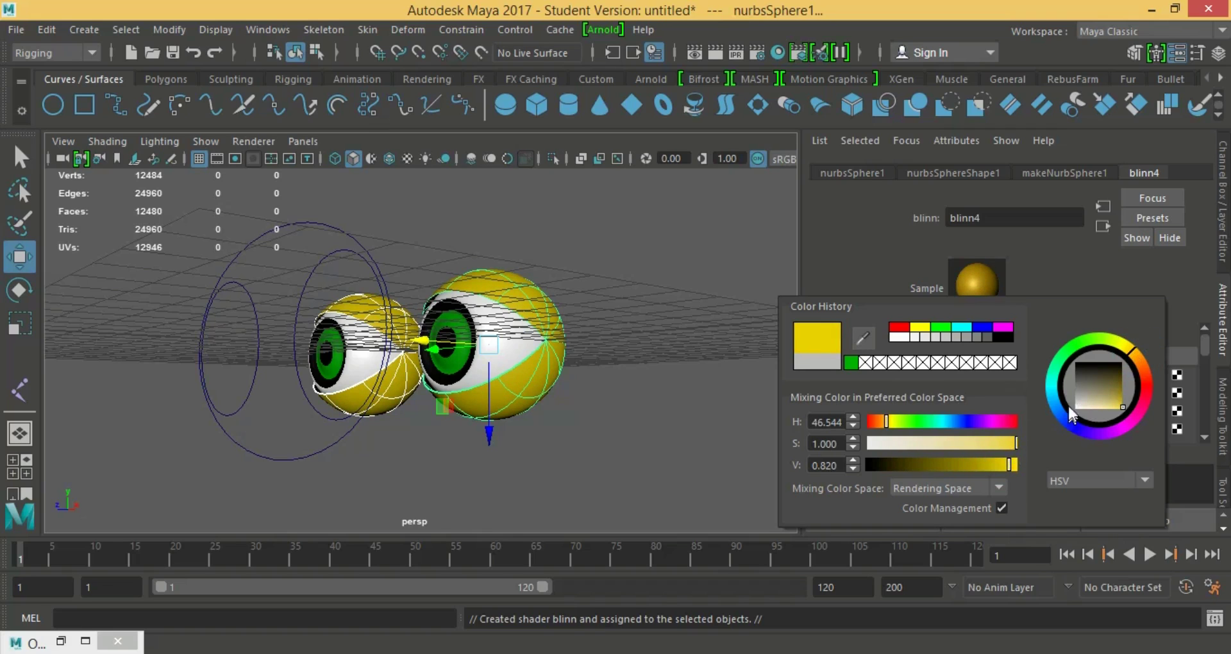
{"action": "left_click_drag", "start_coordinate": [1118, 394], "coordinate": [1102, 412]}
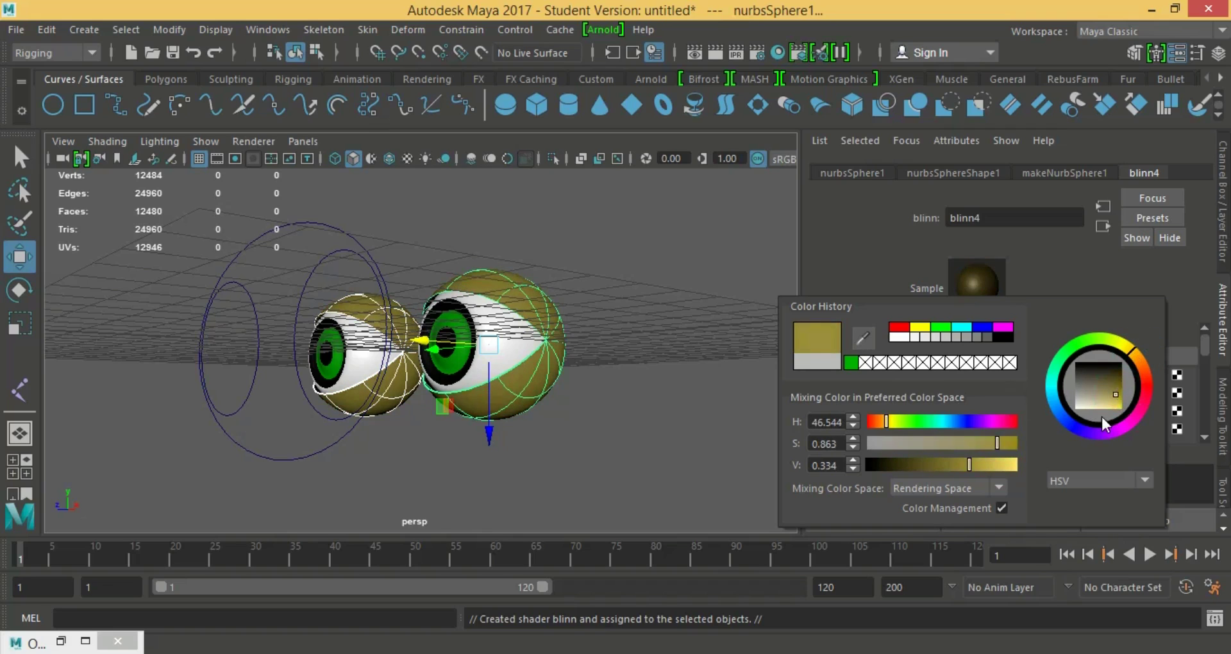
{"action": "left_click", "coordinate": [695, 378]}
- Orbit the perspective camera to face both eyeballs and their yellow lids
{"action": "mouse_move", "coordinate": [695, 378]}
{"action": "left_mouse_down", "text": "alt"}
{"action": "mouse_move", "coordinate": [681, 311]}
{"action": "mouse_move", "coordinate": [667, 336]}
{"action": "mouse_move", "coordinate": [673, 371]}
{"action": "left_mouse_up", "text": "alt"}
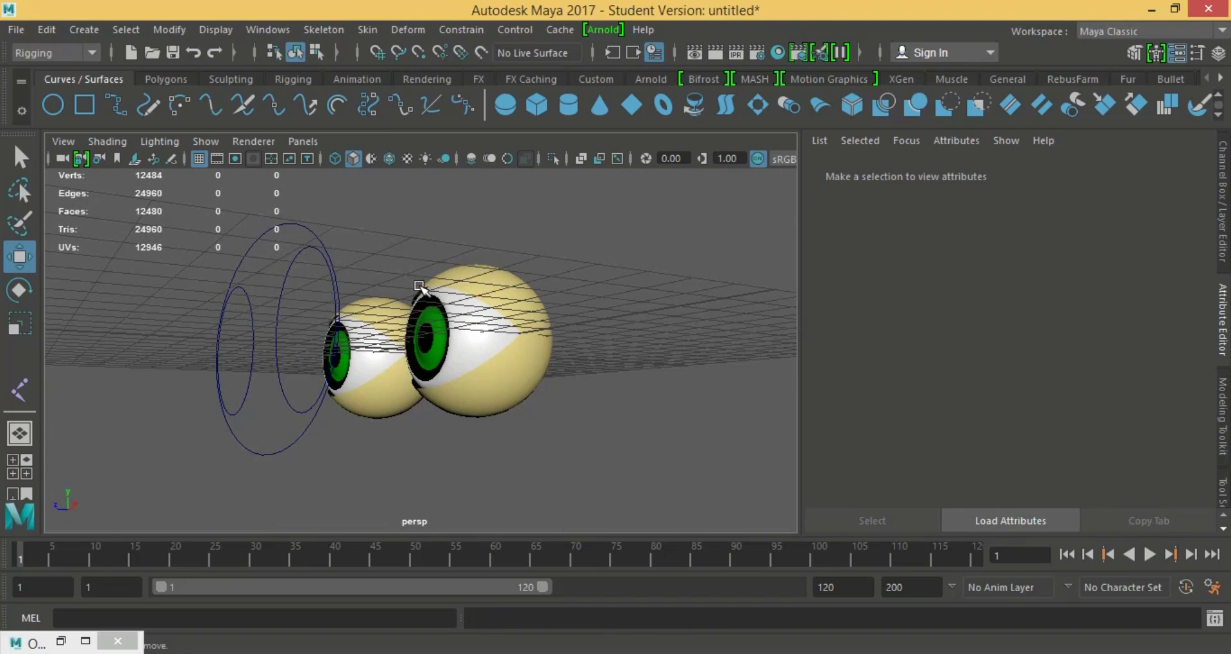
{"action": "mouse_move", "coordinate": [420, 287]}
{"action": "left_mouse_down", "text": "alt"}
{"action": "mouse_move", "coordinate": [480, 288]}
{"action": "mouse_move", "coordinate": [478, 312]}
{"action": "left_mouse_up", "text": "alt"}
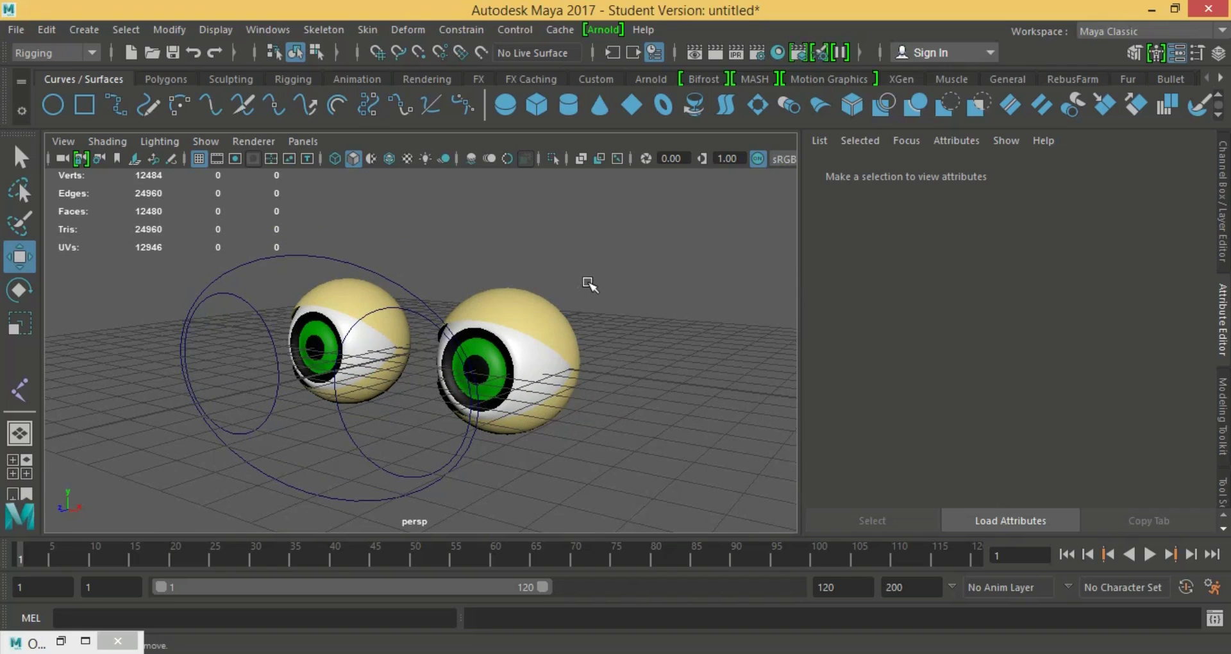